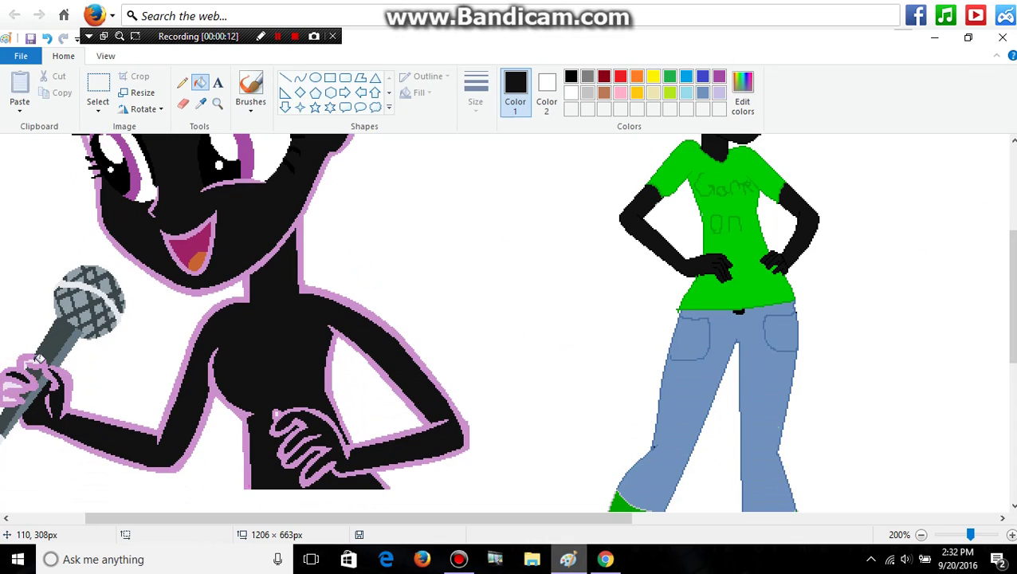
Finish filling the microphone hand's fingers with the dark skin colour, and sample the black outline colour from the green-shirted character's elbow.
{"action": "left_click", "coordinate": [13, 380]}
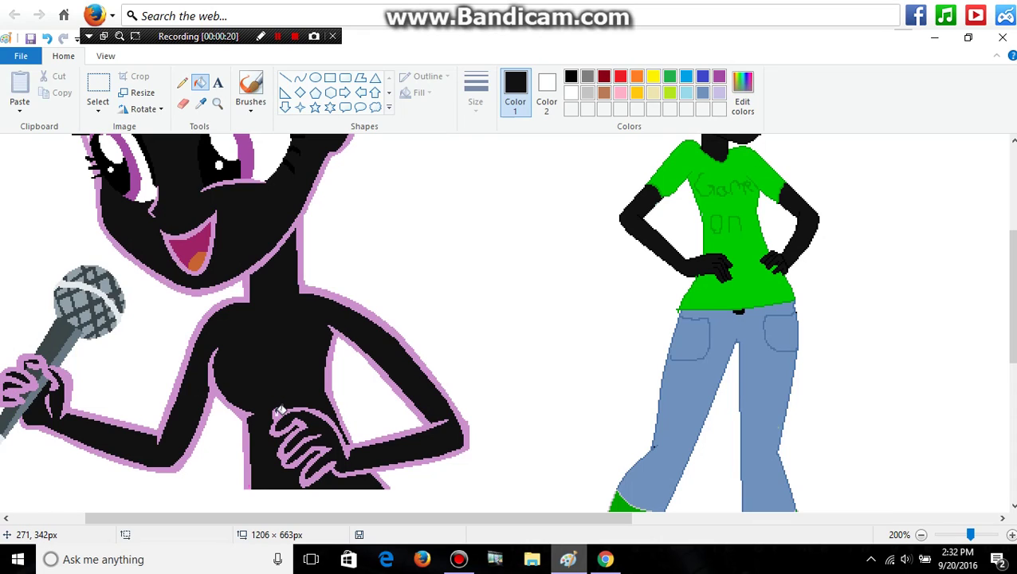
{"action": "left_click", "coordinate": [216, 103]}
{"action": "left_click", "coordinate": [601, 310]}
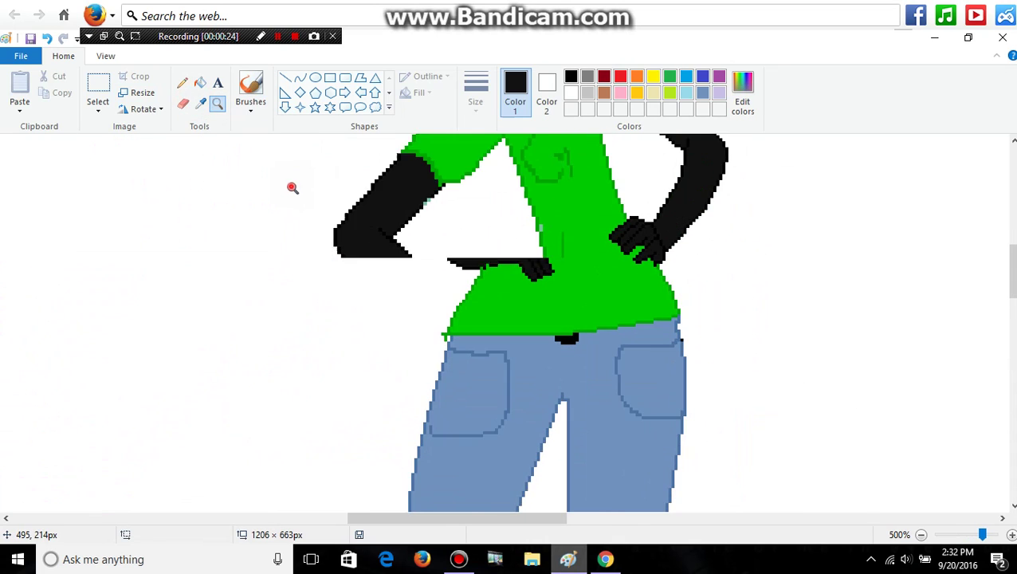
{"action": "left_click", "coordinate": [292, 188]}
{"action": "left_click", "coordinate": [202, 104]}
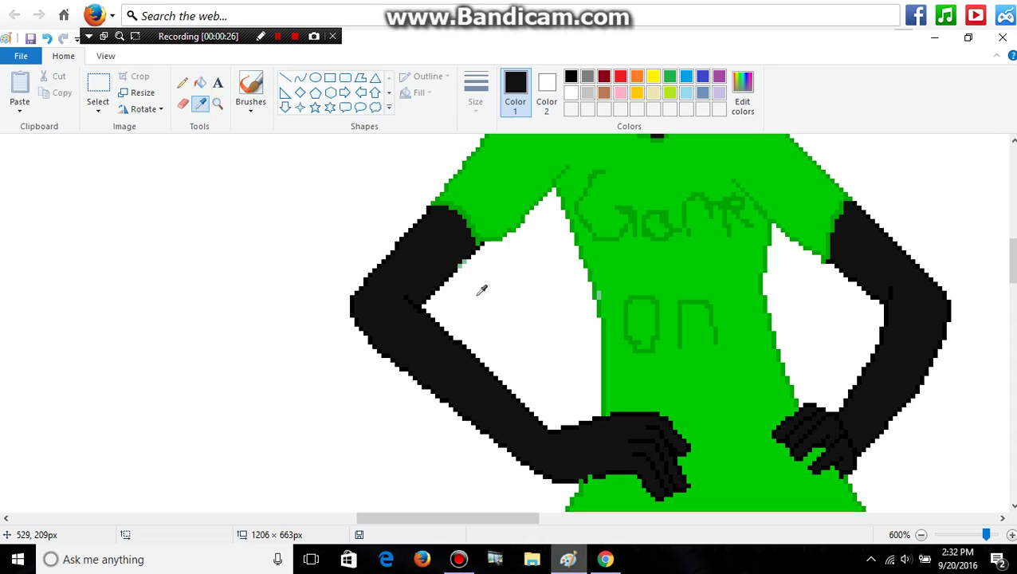
{"action": "left_click", "coordinate": [420, 305]}
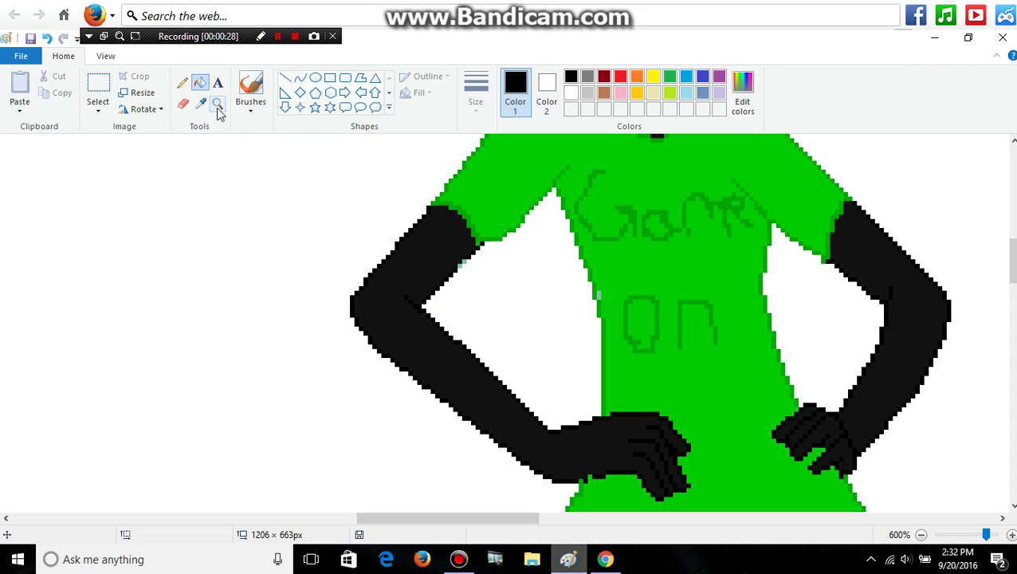
Fill the pink outline around the bald character's head and body with the sampled black.
{"action": "left_click", "coordinate": [217, 104]}
{"action": "right_click", "coordinate": [263, 282]}
{"action": "right_click", "coordinate": [263, 281]}
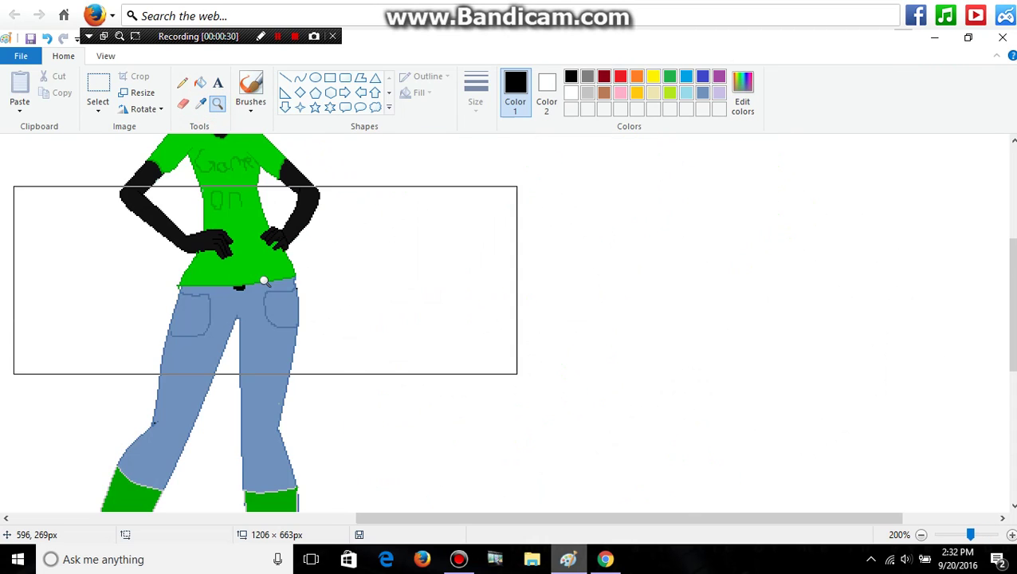
{"action": "right_click", "coordinate": [99, 270]}
{"action": "left_click", "coordinate": [88, 247]}
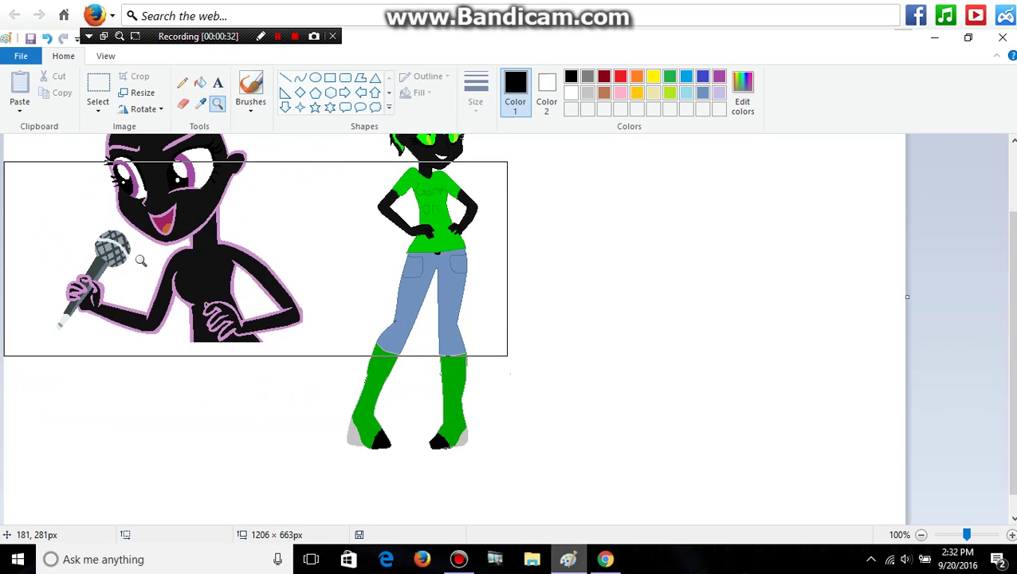
{"action": "left_click", "coordinate": [171, 227]}
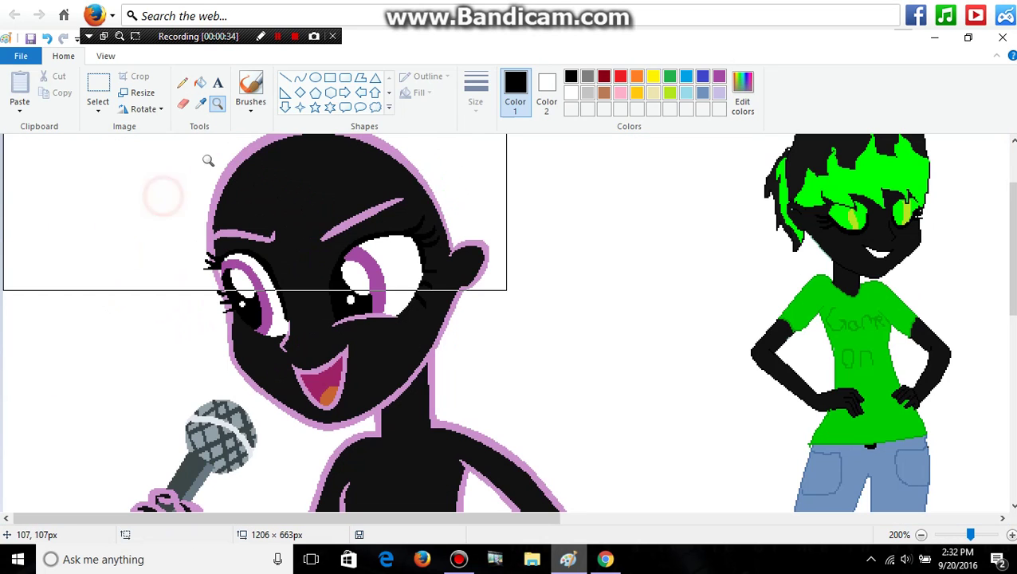
{"action": "left_click", "coordinate": [201, 83]}
{"action": "left_click", "coordinate": [418, 168]}
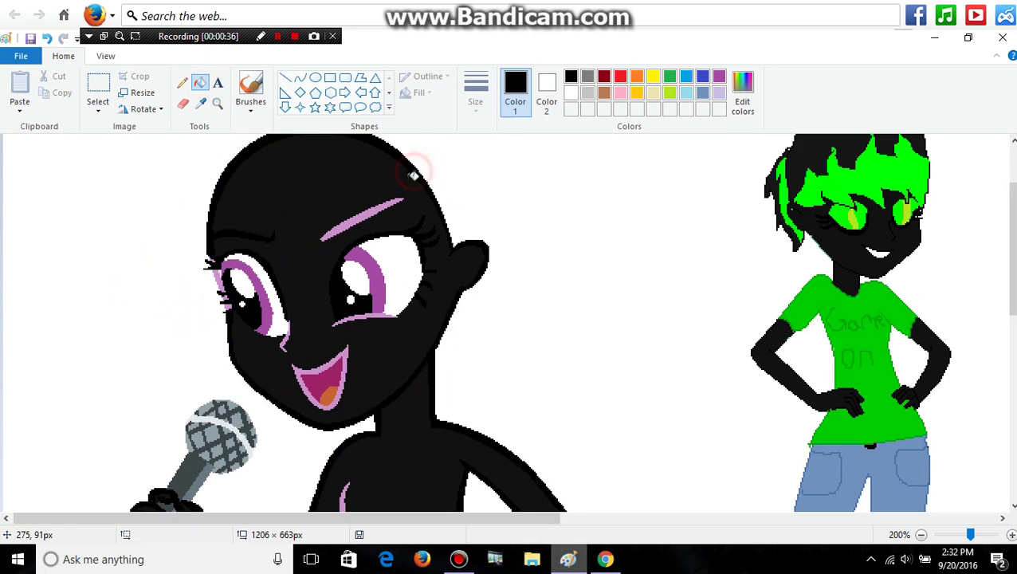
Fill the bald character's remaining pink lines black: eyebrow, lower eyelid, nose, mouth, face edge, chest and underarm.
{"action": "left_click", "coordinate": [369, 210]}
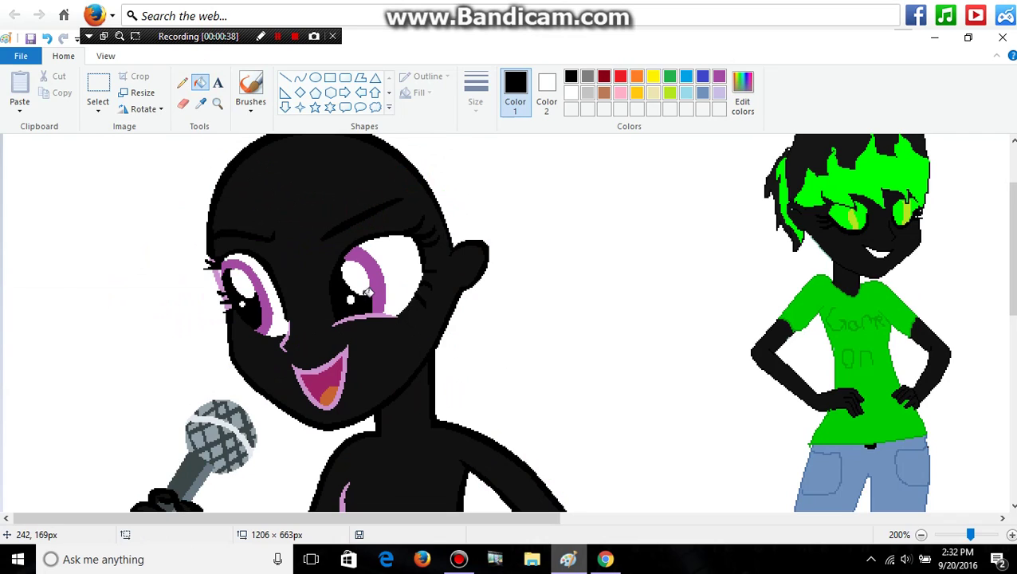
{"action": "left_click", "coordinate": [372, 315]}
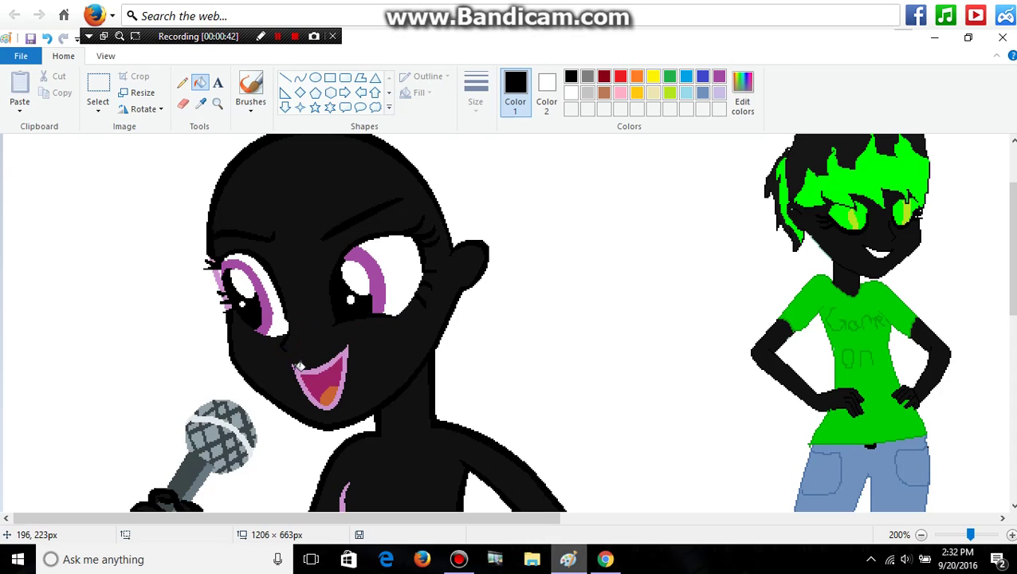
{"action": "left_click", "coordinate": [295, 366]}
{"action": "left_click", "coordinate": [215, 271]}
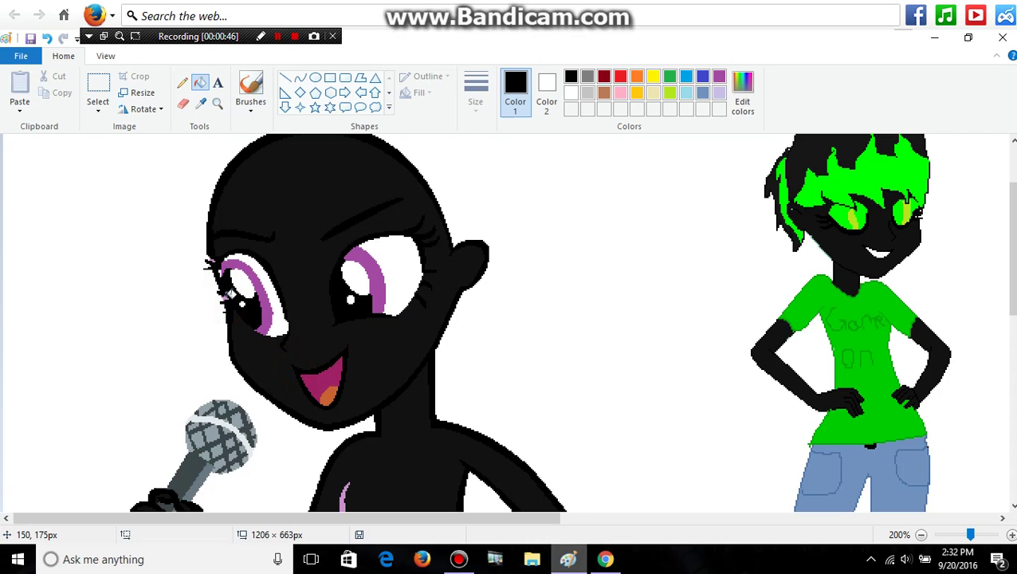
{"action": "scroll", "coordinate": [394, 371], "scroll_direction": "down", "scroll_amount": 3}
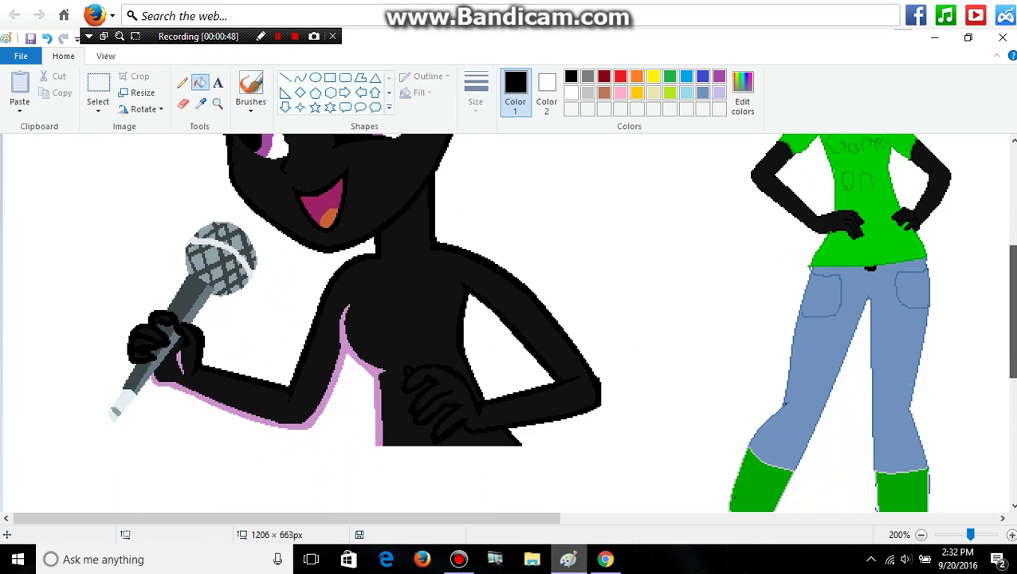
{"action": "left_click", "coordinate": [344, 350]}
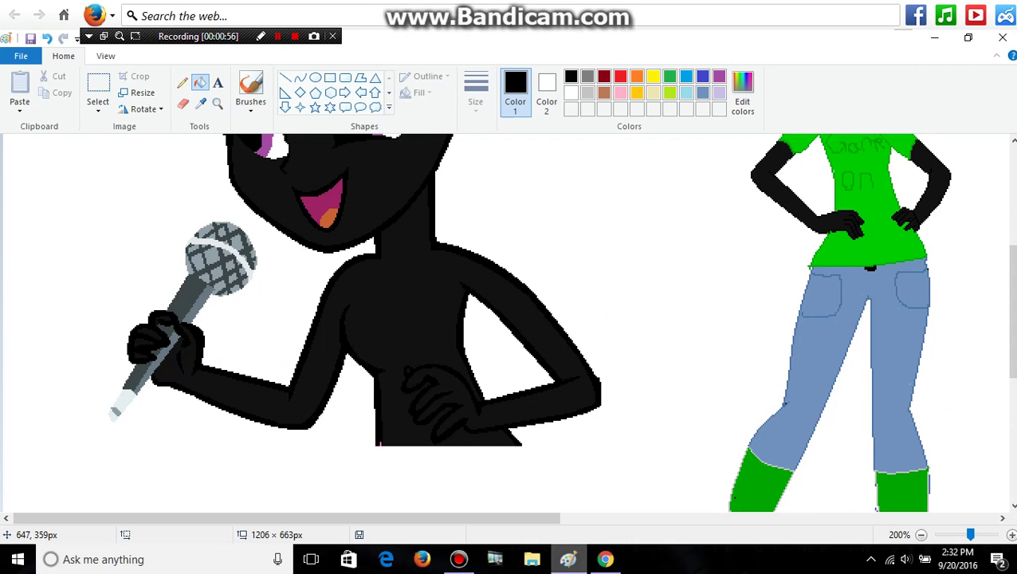
Fill the leftover pink pixels between the eyelashes at the edge of the bald character's face with black.
{"action": "scroll", "coordinate": [656, 234], "scroll_direction": "up", "scroll_amount": 5}
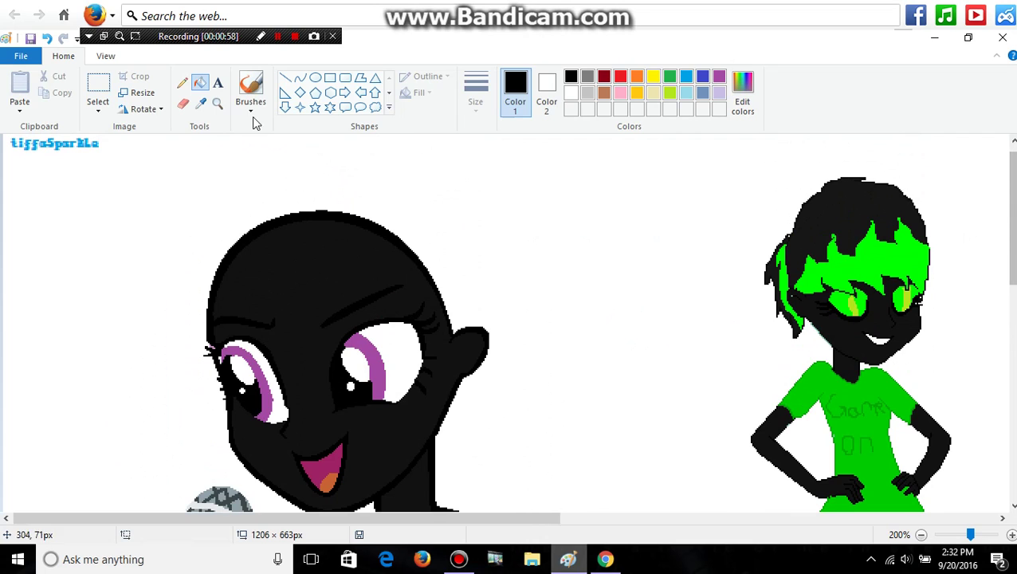
{"action": "left_click", "coordinate": [217, 103]}
{"action": "left_click", "coordinate": [350, 422]}
{"action": "left_click", "coordinate": [304, 214]}
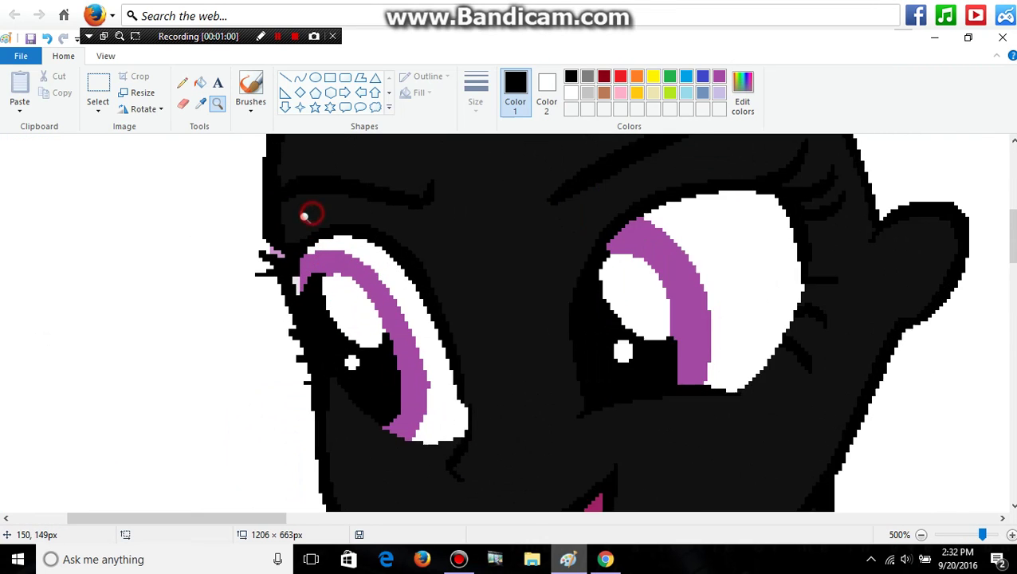
{"action": "left_click", "coordinate": [263, 249]}
{"action": "left_click", "coordinate": [257, 263]}
{"action": "left_click", "coordinate": [202, 82]}
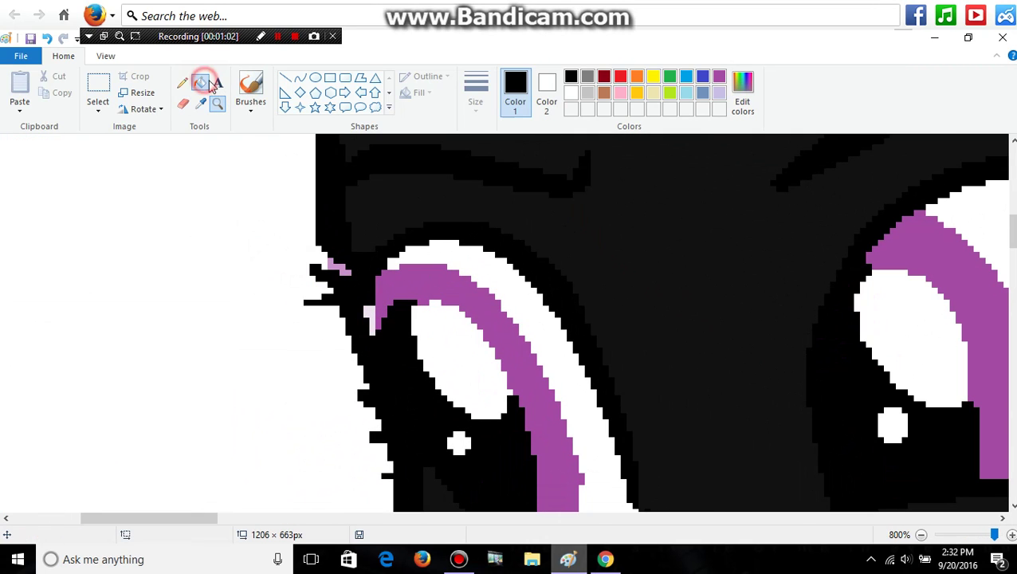
{"action": "left_click", "coordinate": [337, 266]}
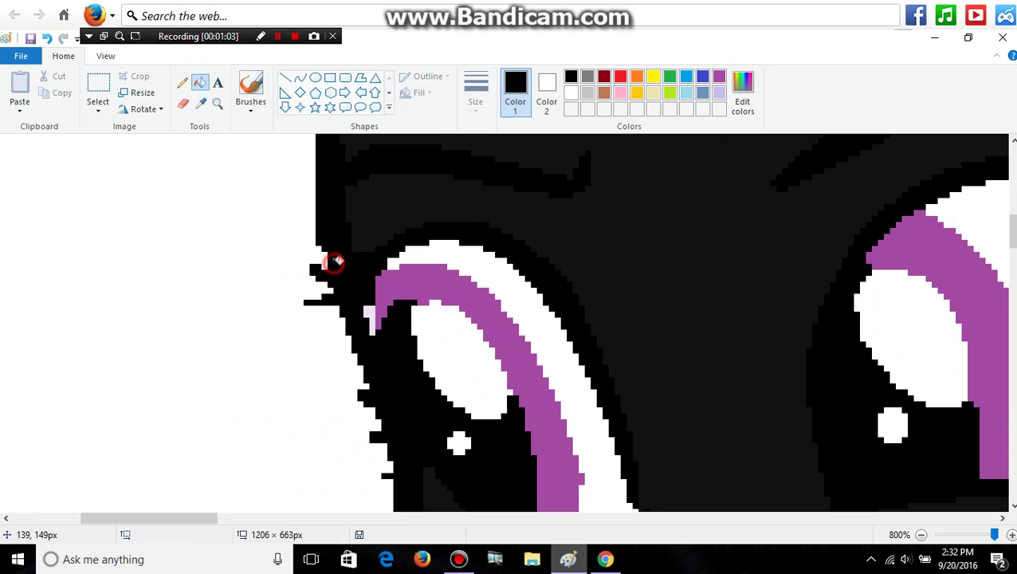
Show the whole drawing at 100% and open the file chooser for pasting a picture from a file.
{"action": "left_click", "coordinate": [217, 104]}
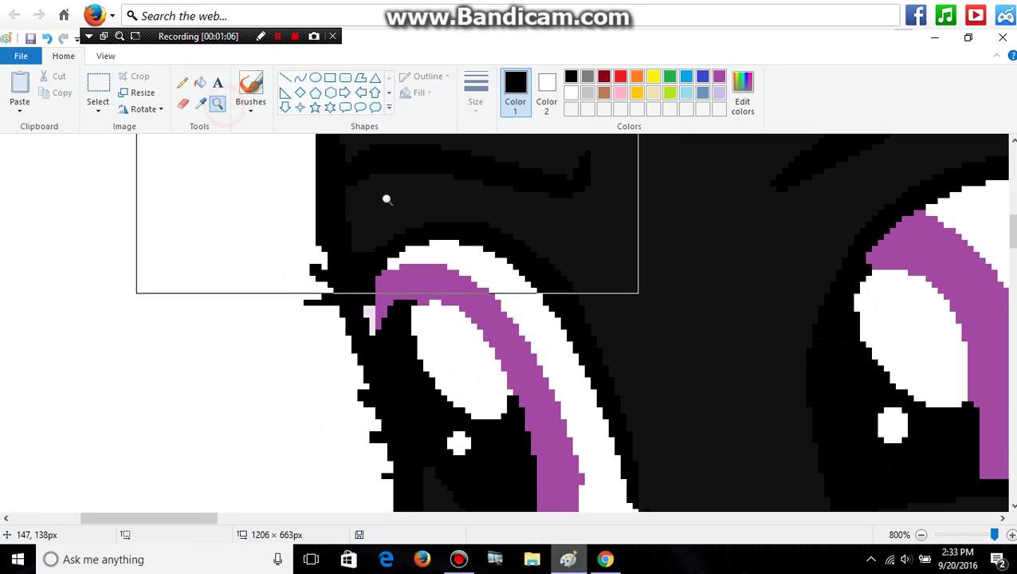
{"action": "right_click", "coordinate": [385, 198]}
{"action": "right_click", "coordinate": [442, 227]}
{"action": "right_click", "coordinate": [319, 226]}
{"action": "right_click", "coordinate": [239, 226]}
{"action": "right_click", "coordinate": [191, 225]}
{"action": "left_click", "coordinate": [191, 224]}
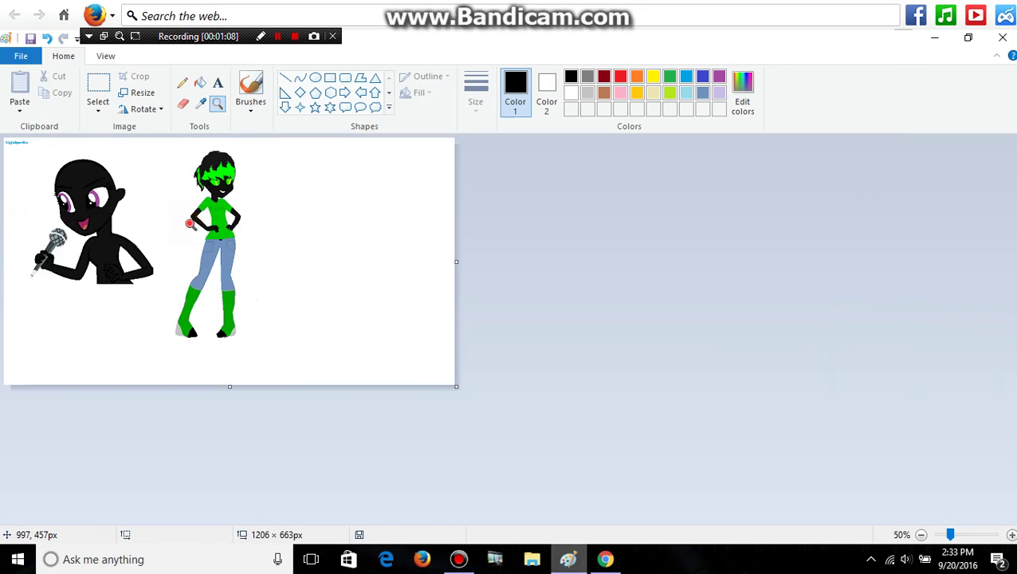
{"action": "left_click", "coordinate": [191, 225]}
{"action": "left_click", "coordinate": [191, 225]}
{"action": "right_click", "coordinate": [191, 225]}
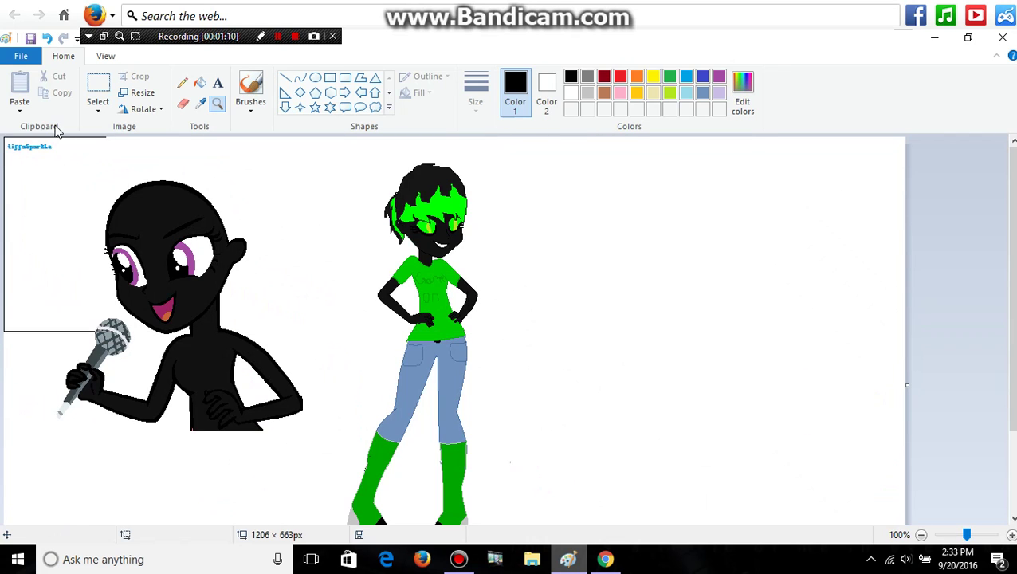
{"action": "left_click", "coordinate": [20, 108]}
{"action": "left_click", "coordinate": [52, 150]}
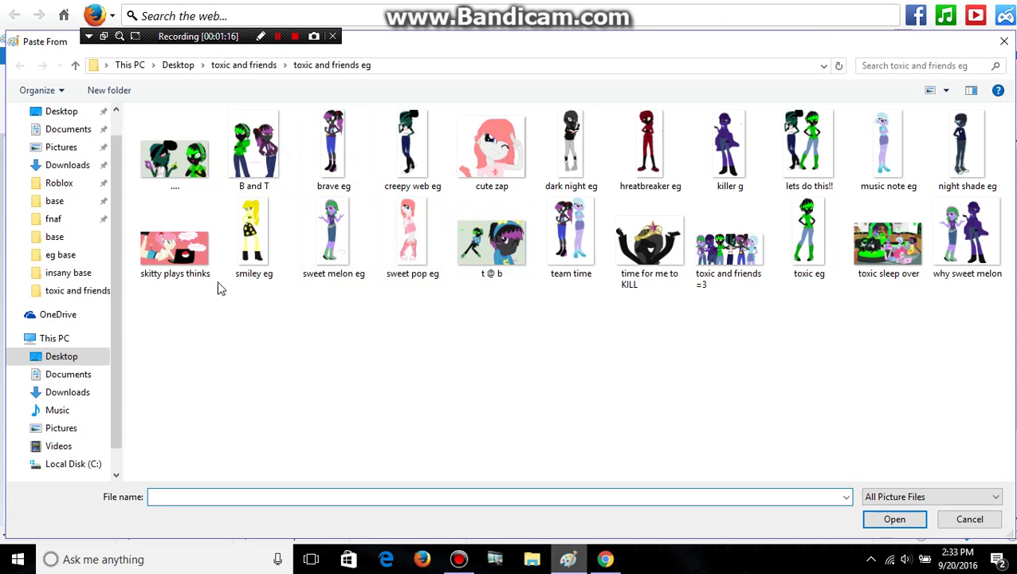
Paste the picture Toxic from the "toxic and friends" folder and place it on the blank area beside the green-shirted character.
{"action": "left_click", "coordinate": [98, 291]}
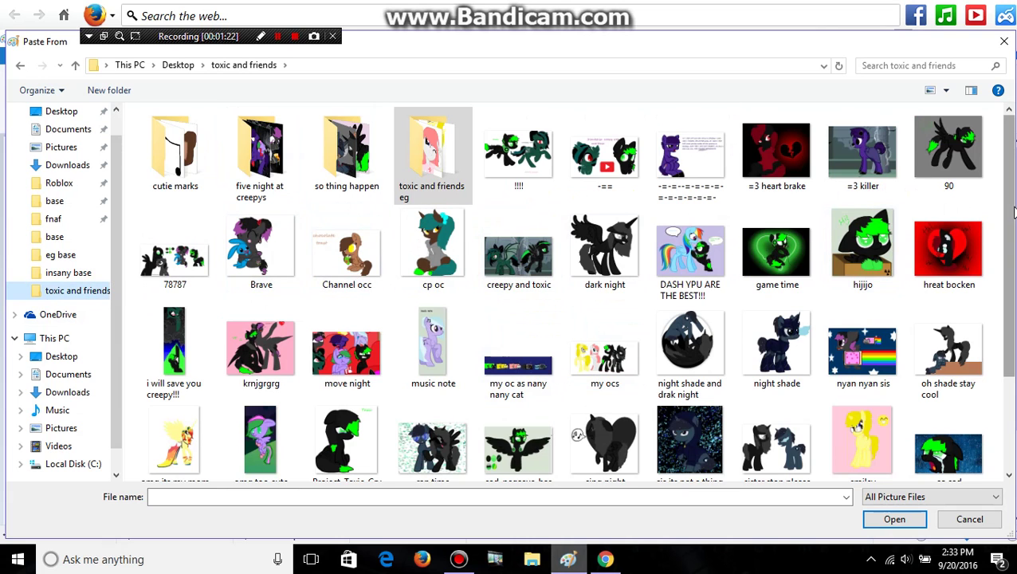
{"action": "left_click_drag", "start_coordinate": [1007, 206], "coordinate": [1005, 346]}
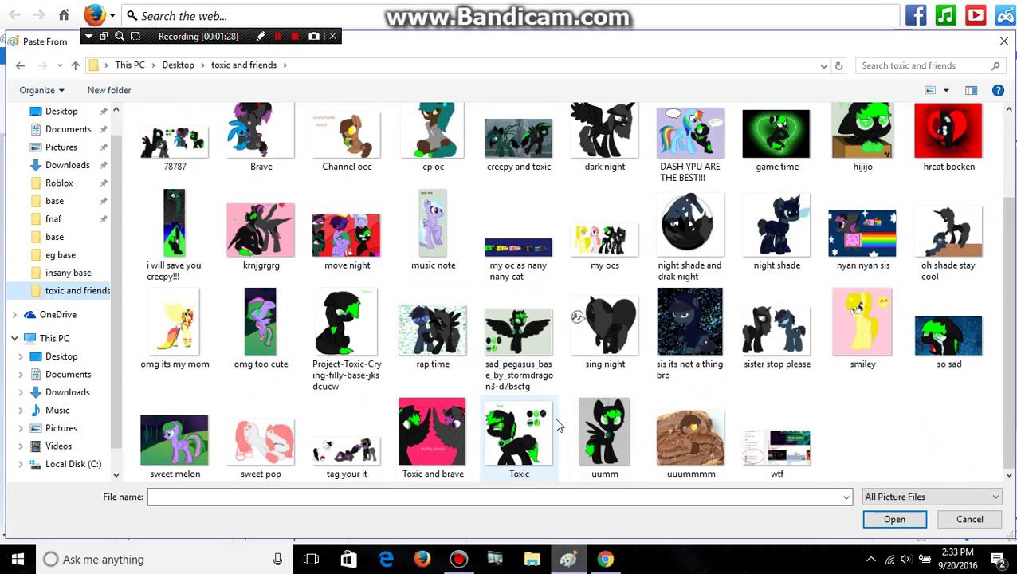
{"action": "left_click_drag", "start_coordinate": [1006, 289], "coordinate": [1011, 155]}
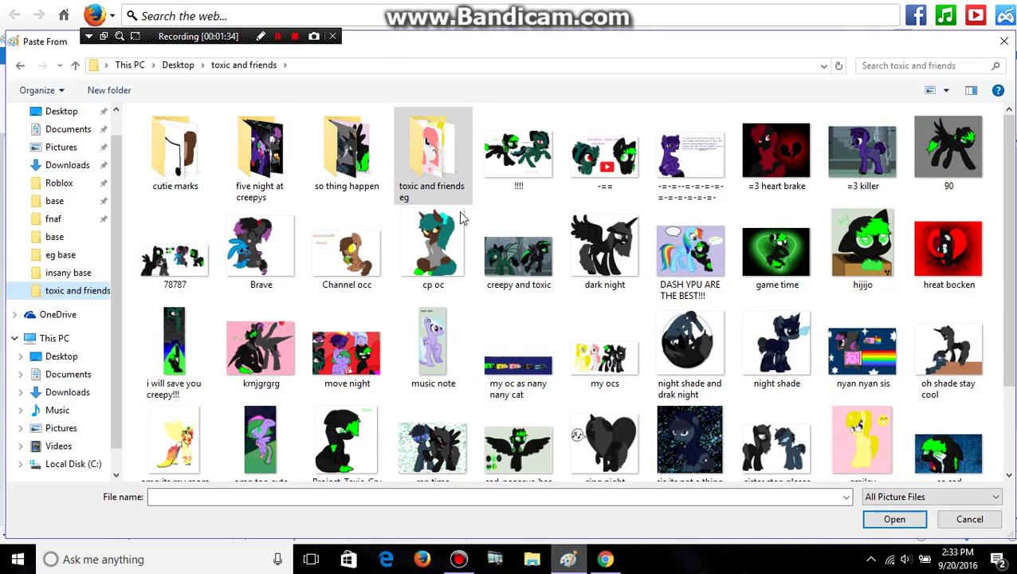
{"action": "scroll", "coordinate": [1006, 239], "scroll_direction": "down", "scroll_amount": 2}
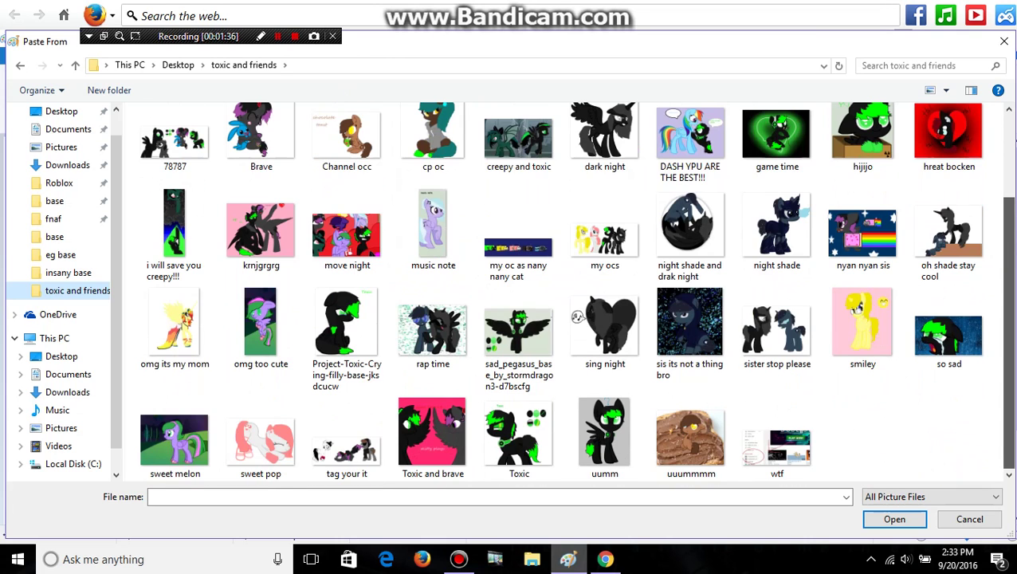
{"action": "left_click", "coordinate": [532, 446]}
{"action": "left_click", "coordinate": [899, 519]}
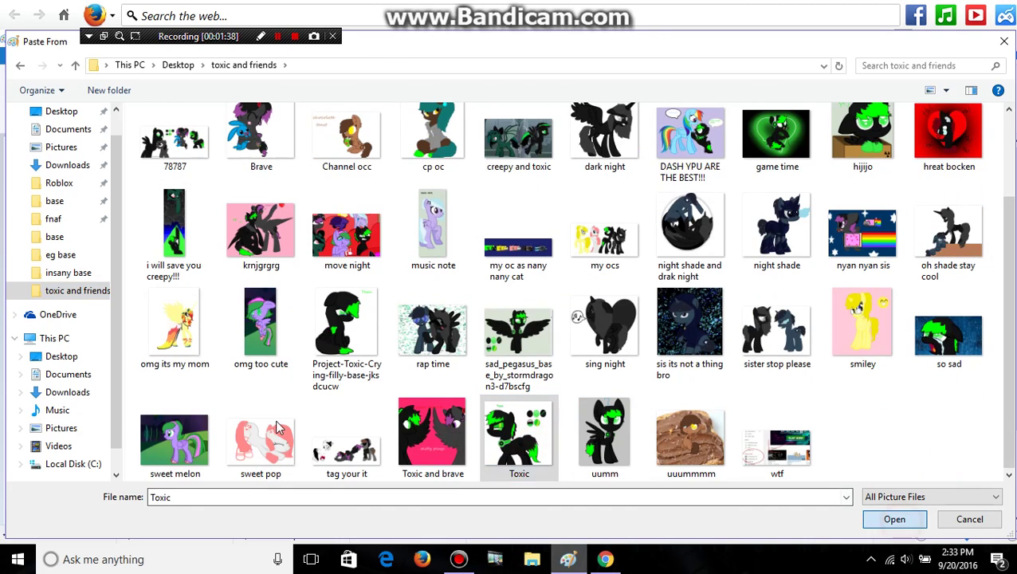
{"action": "left_click_drag", "start_coordinate": [507, 329], "coordinate": [625, 129]}
Cut out the pasted pony's eye with a free-form selection and move it beside the green-shirted character's head.
{"action": "left_click", "coordinate": [249, 104]}
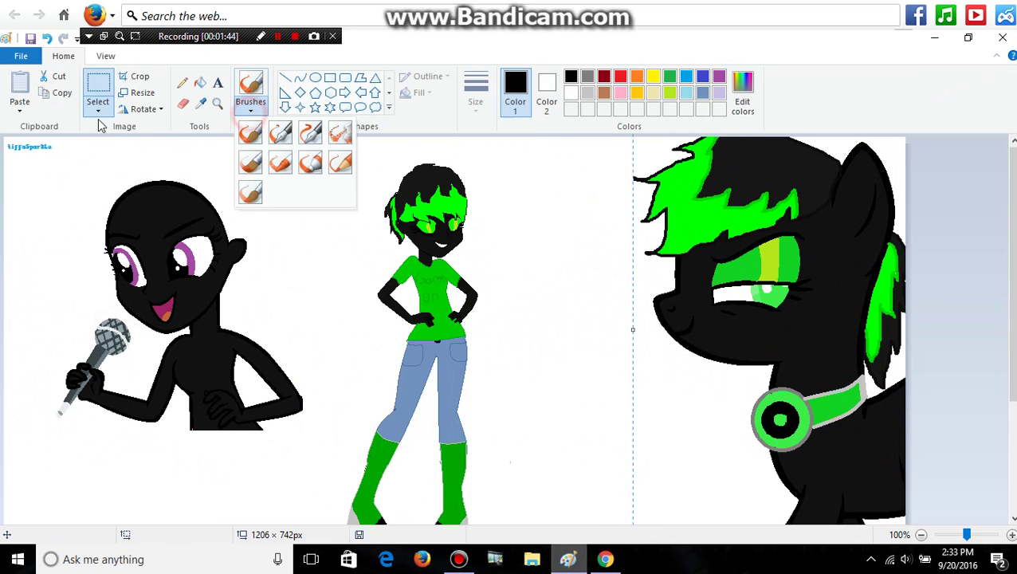
{"action": "left_click", "coordinate": [98, 107]}
{"action": "left_click", "coordinate": [124, 161]}
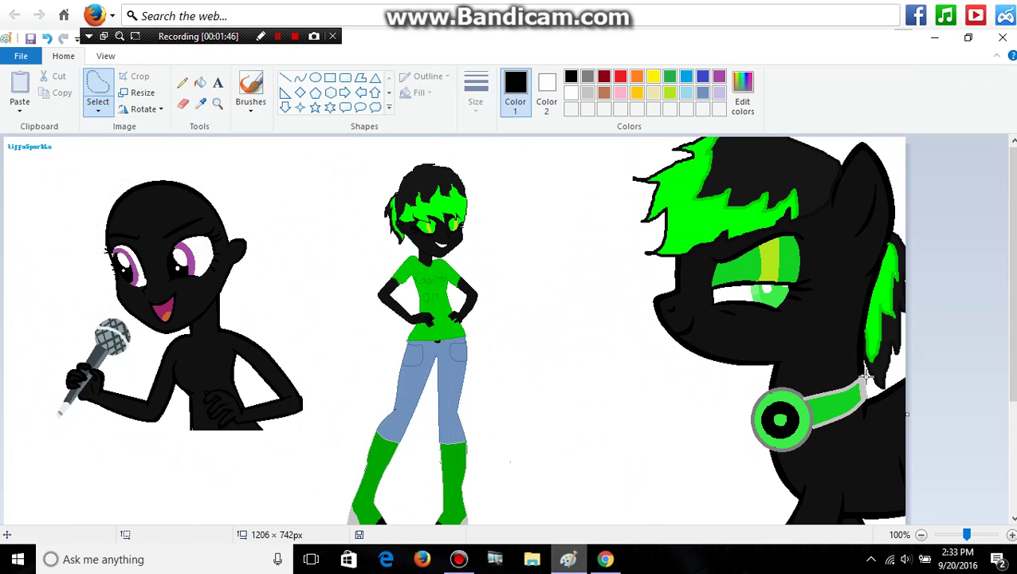
{"action": "mouse_move", "coordinate": [806, 296]}
{"action": "left_mouse_down"}
{"action": "mouse_move", "coordinate": [738, 316]}
{"action": "mouse_move", "coordinate": [708, 300]}
{"action": "left_mouse_up"}
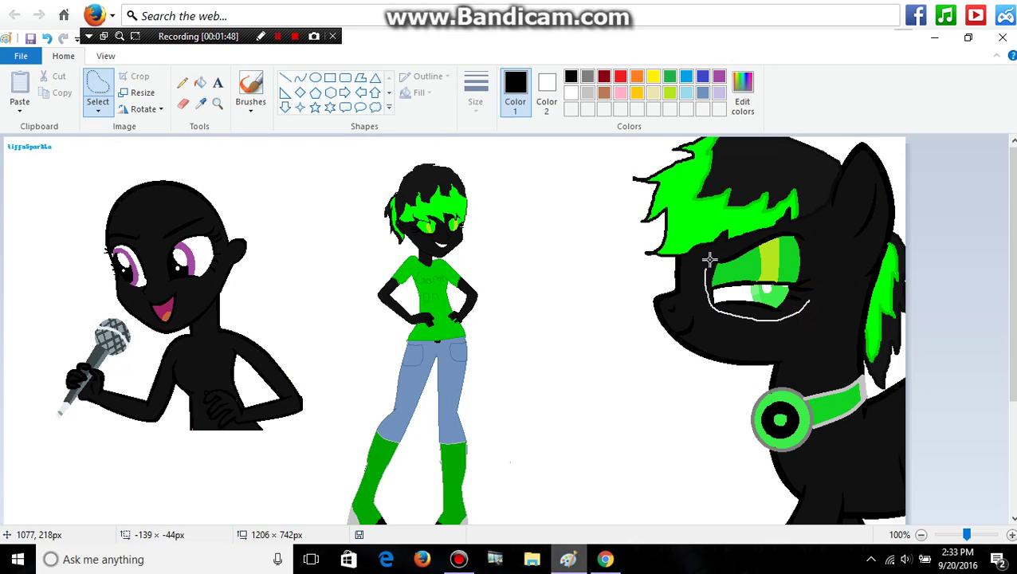
{"action": "mouse_move", "coordinate": [710, 259]}
{"action": "left_mouse_down"}
{"action": "mouse_move", "coordinate": [791, 234]}
{"action": "mouse_move", "coordinate": [810, 253]}
{"action": "mouse_move", "coordinate": [817, 300]}
{"action": "mouse_move", "coordinate": [786, 324]}
{"action": "mouse_move", "coordinate": [571, 289]}
{"action": "mouse_move", "coordinate": [522, 264]}
{"action": "left_mouse_up"}
{"action": "left_click", "coordinate": [837, 302]}
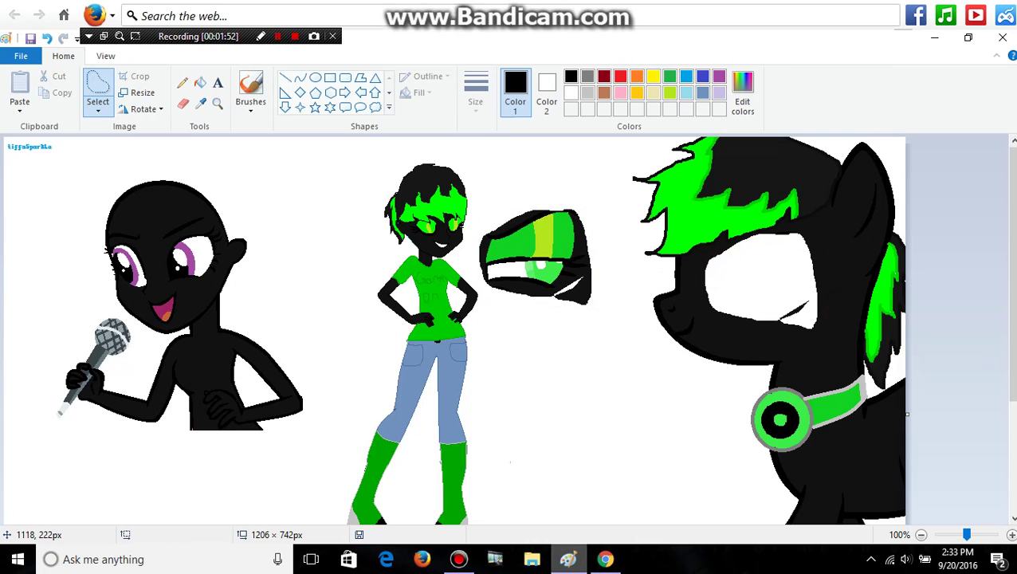
Shrink the canvas to 820 × 740 px to cut off the rest of the pasted pony.
{"action": "scroll", "coordinate": [1006, 393], "scroll_direction": "down", "scroll_amount": 2}
{"action": "left_click_drag", "start_coordinate": [243, 209], "coordinate": [158, 199]}
{"action": "left_click", "coordinate": [215, 105]}
{"action": "left_click", "coordinate": [140, 220]}
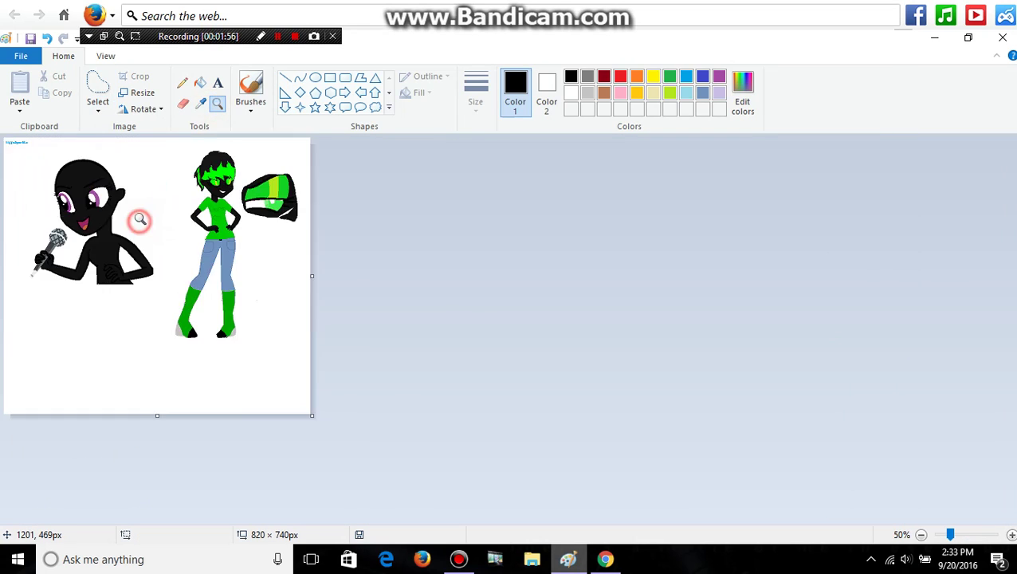
{"action": "left_click", "coordinate": [270, 206]}
Fill the black skin and the black upper outline around the cut-out eye with white.
{"action": "left_click", "coordinate": [199, 82]}
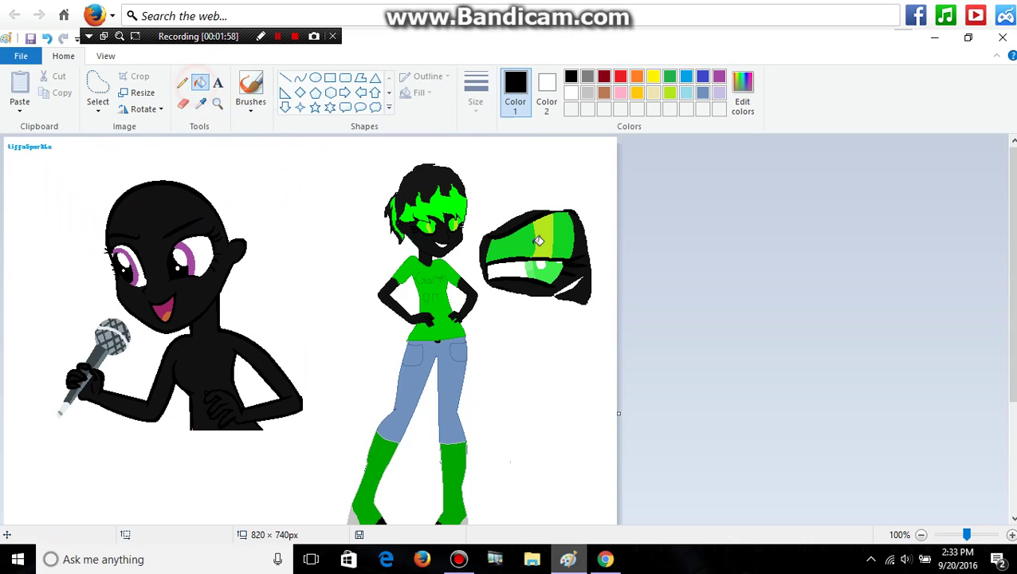
{"action": "right_click", "coordinate": [585, 272]}
{"action": "key", "text": "ctrl+z"}
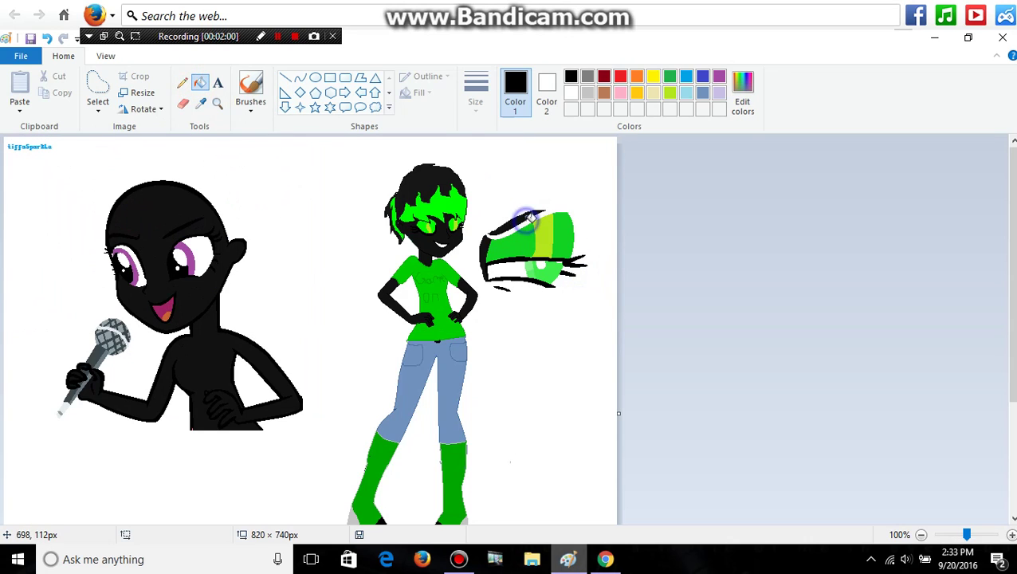
{"action": "right_click", "coordinate": [490, 240]}
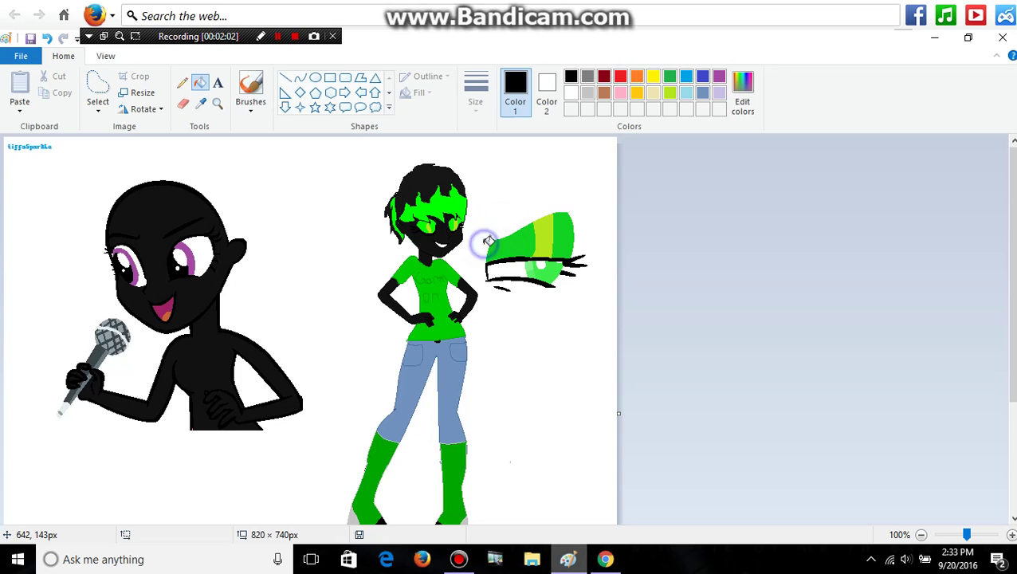
Sample the bright green from the cut-out eye's iris and set the Curve tool to the thinnest line for the base's eyes.
{"action": "left_click", "coordinate": [200, 102]}
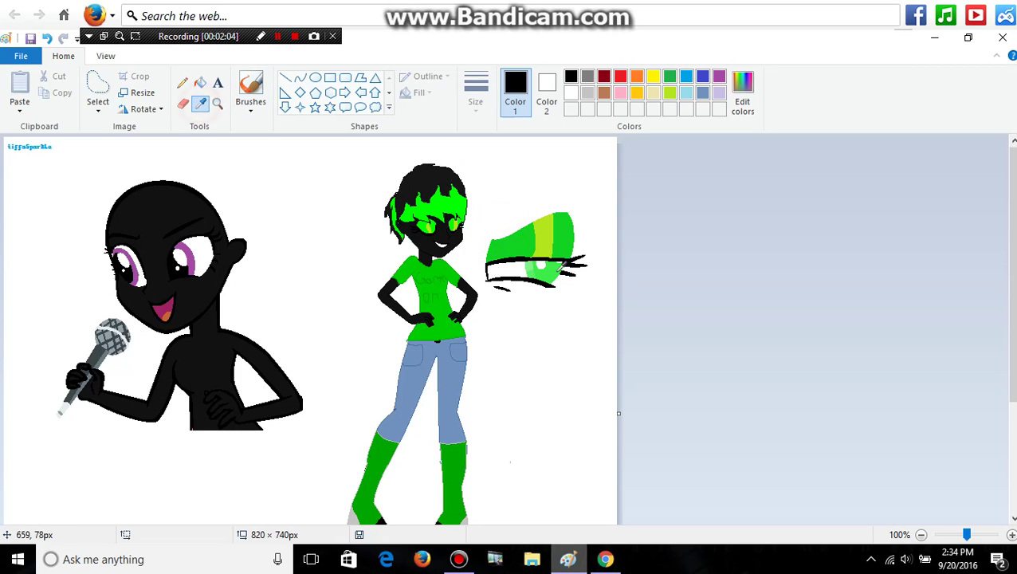
{"action": "left_click", "coordinate": [548, 272]}
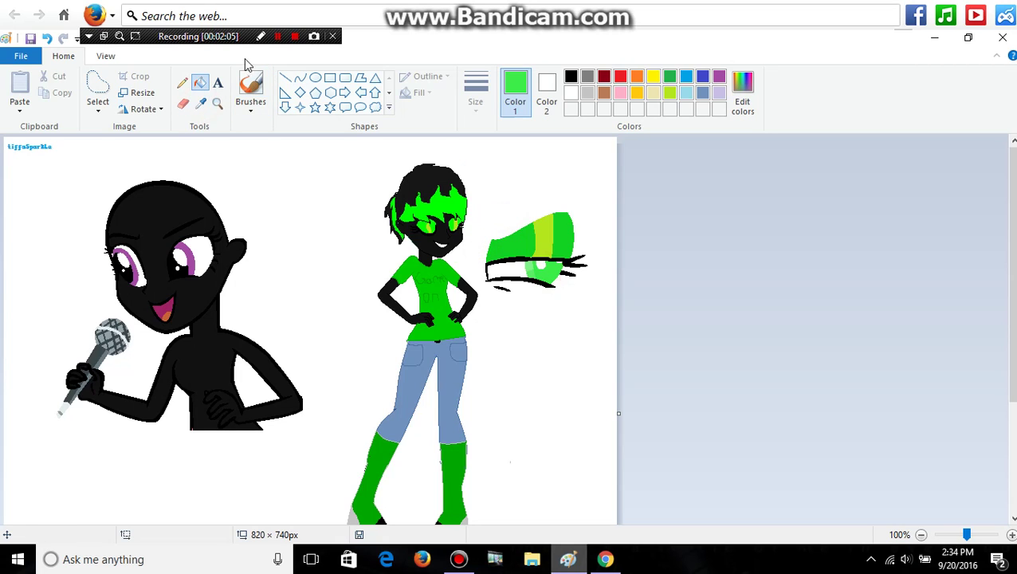
{"action": "left_click", "coordinate": [217, 103]}
{"action": "left_click", "coordinate": [248, 286]}
{"action": "left_click", "coordinate": [382, 294]}
{"action": "left_click", "coordinate": [407, 304]}
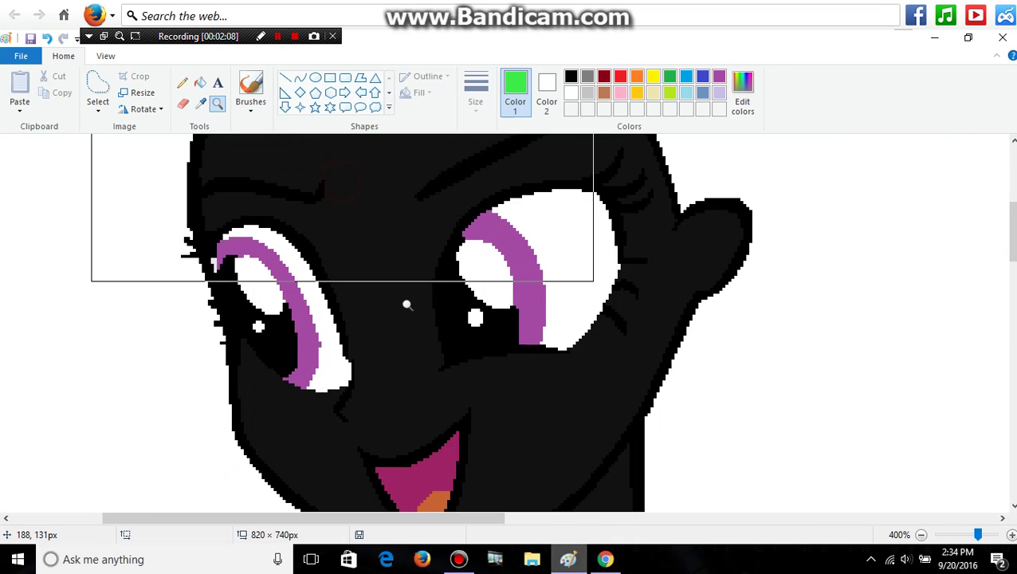
{"action": "left_click", "coordinate": [300, 78]}
{"action": "left_click", "coordinate": [476, 92]}
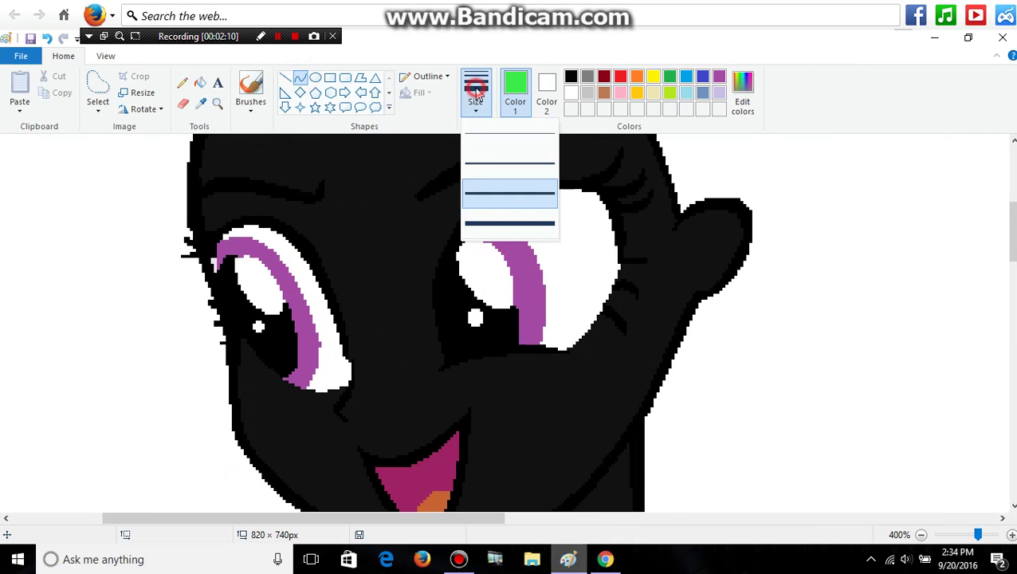
{"action": "left_click", "coordinate": [486, 133]}
Trace the outer edge of the far eye's black pupil with a green curve and fill the pupil with the same green.
{"action": "mouse_move", "coordinate": [460, 234]}
{"action": "left_mouse_down"}
{"action": "mouse_move", "coordinate": [456, 321]}
{"action": "mouse_move", "coordinate": [515, 347]}
{"action": "mouse_move", "coordinate": [439, 364]}
{"action": "mouse_move", "coordinate": [436, 286]}
{"action": "mouse_move", "coordinate": [428, 315]}
{"action": "left_mouse_up"}
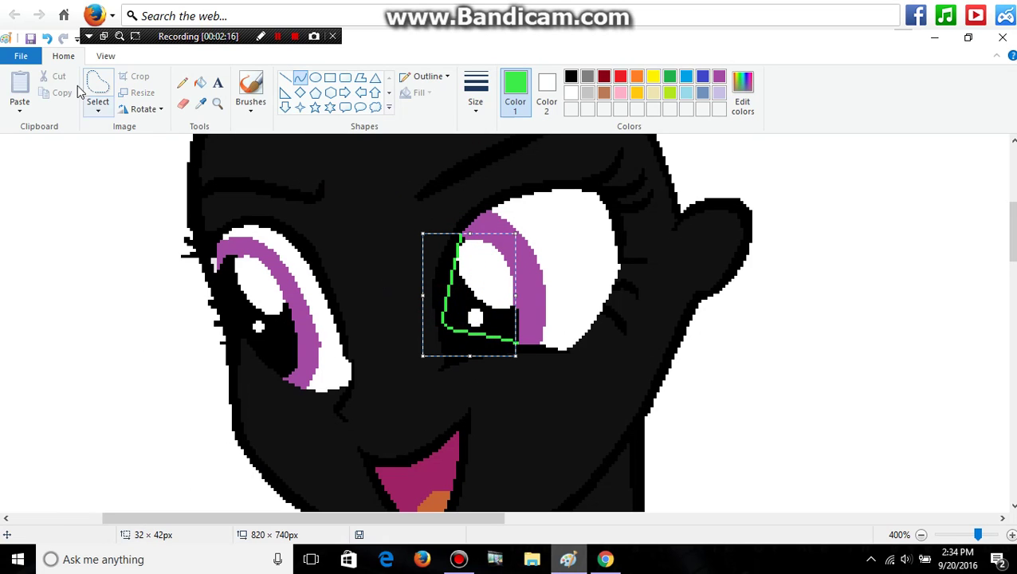
{"action": "left_click", "coordinate": [47, 37]}
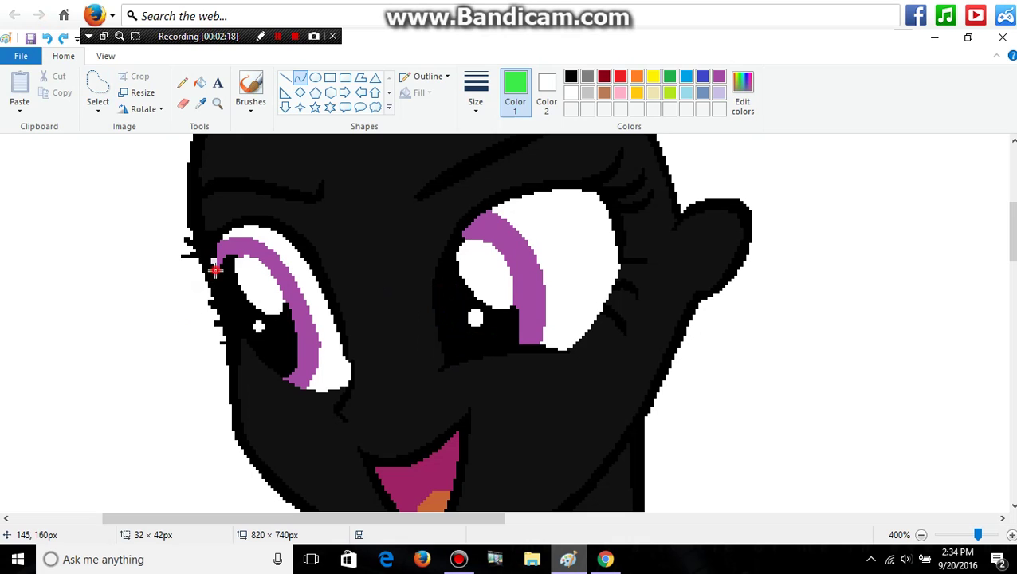
{"action": "left_click_drag", "start_coordinate": [215, 271], "coordinate": [246, 345]}
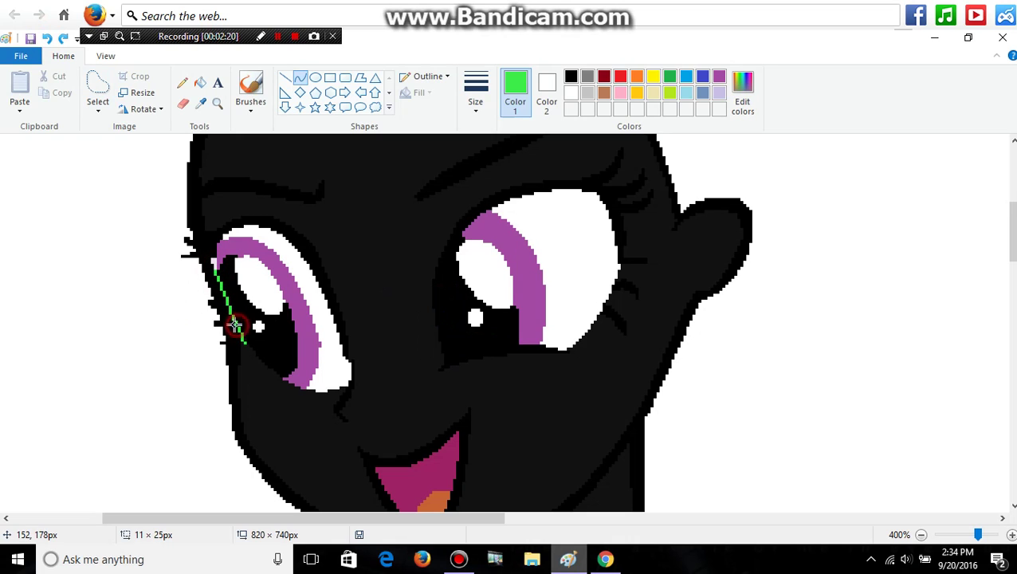
{"action": "left_click", "coordinate": [235, 326]}
{"action": "left_click", "coordinate": [200, 83]}
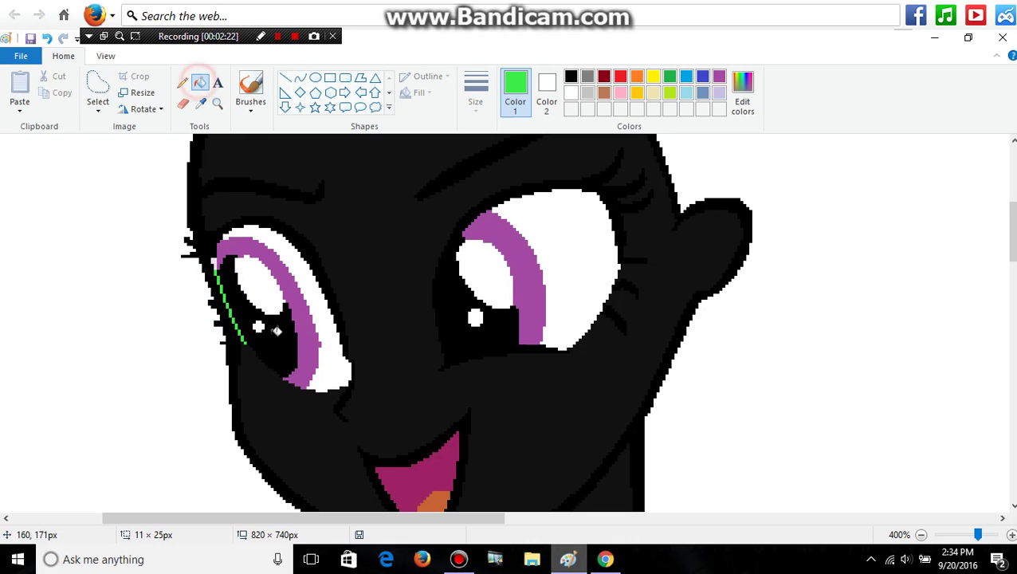
{"action": "left_click", "coordinate": [247, 301]}
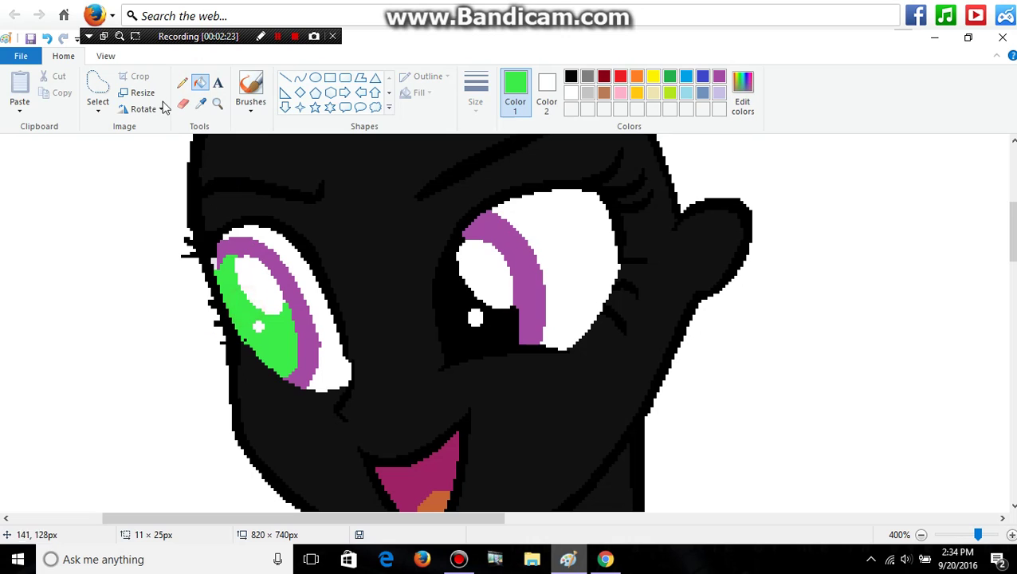
Outline the left and lower edges of the pupil in the eye nearer the ear with green curves and fill it green.
{"action": "left_click", "coordinate": [300, 78]}
{"action": "mouse_move", "coordinate": [459, 234]}
{"action": "left_mouse_down"}
{"action": "mouse_move", "coordinate": [458, 353]}
{"action": "mouse_move", "coordinate": [454, 318]}
{"action": "mouse_move", "coordinate": [436, 291]}
{"action": "left_mouse_up"}
{"action": "left_click", "coordinate": [436, 292]}
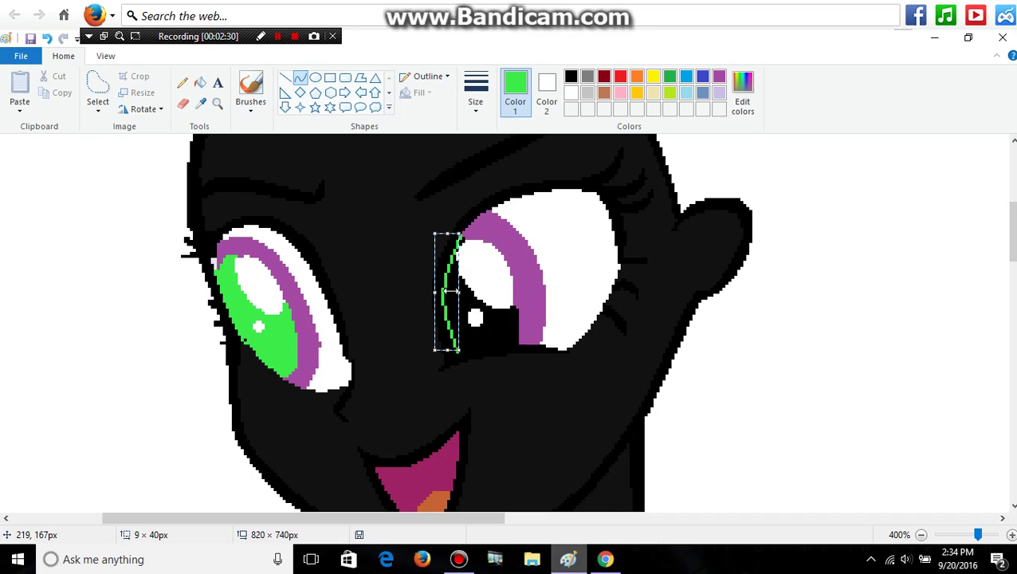
{"action": "left_click_drag", "start_coordinate": [519, 343], "coordinate": [467, 347]}
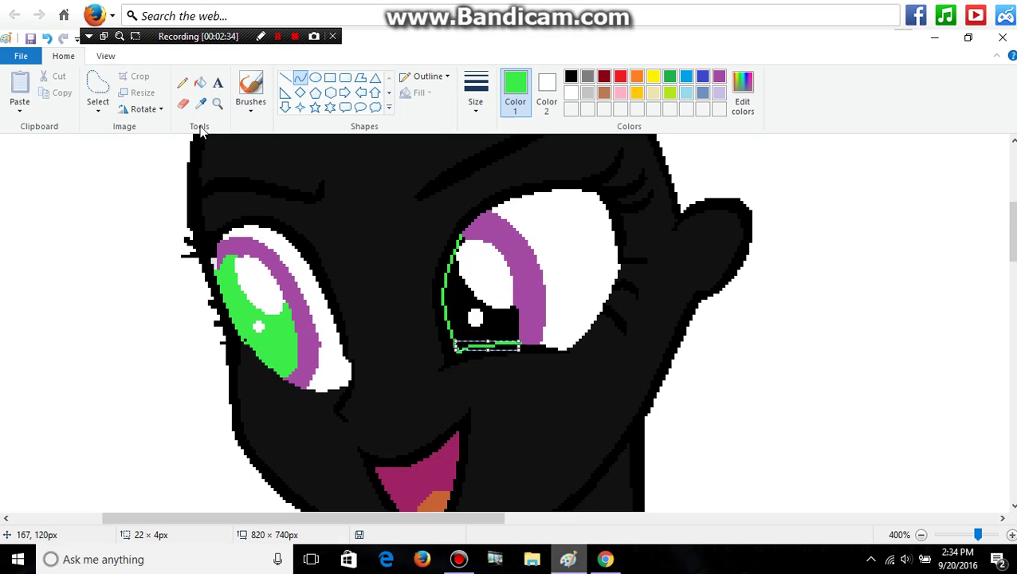
{"action": "left_click", "coordinate": [200, 83]}
{"action": "left_click", "coordinate": [454, 303]}
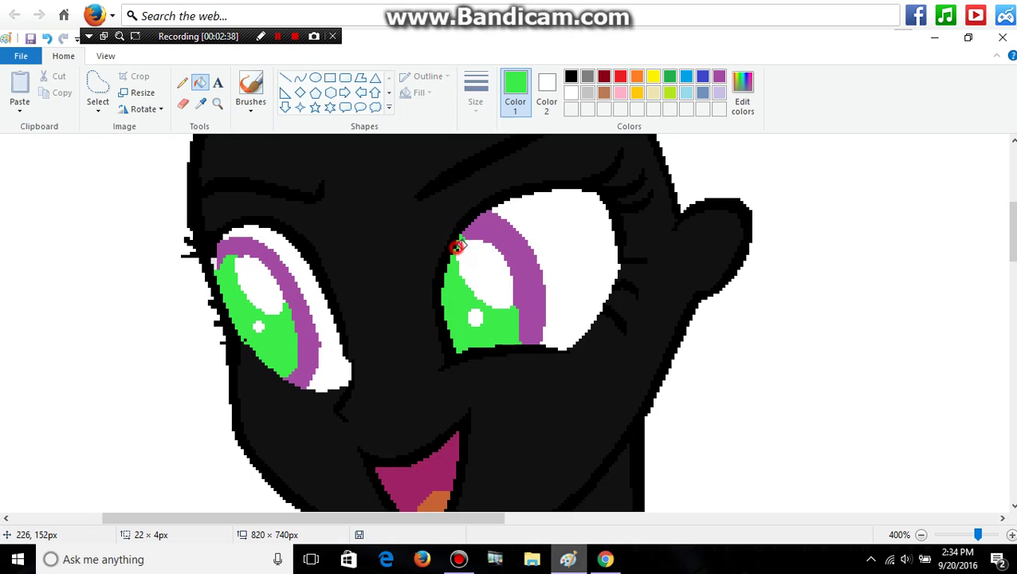
Sample the lighter green from the cut-out eye's iris and fill the purple iris ring of both eyes with it.
{"action": "left_click", "coordinate": [200, 102]}
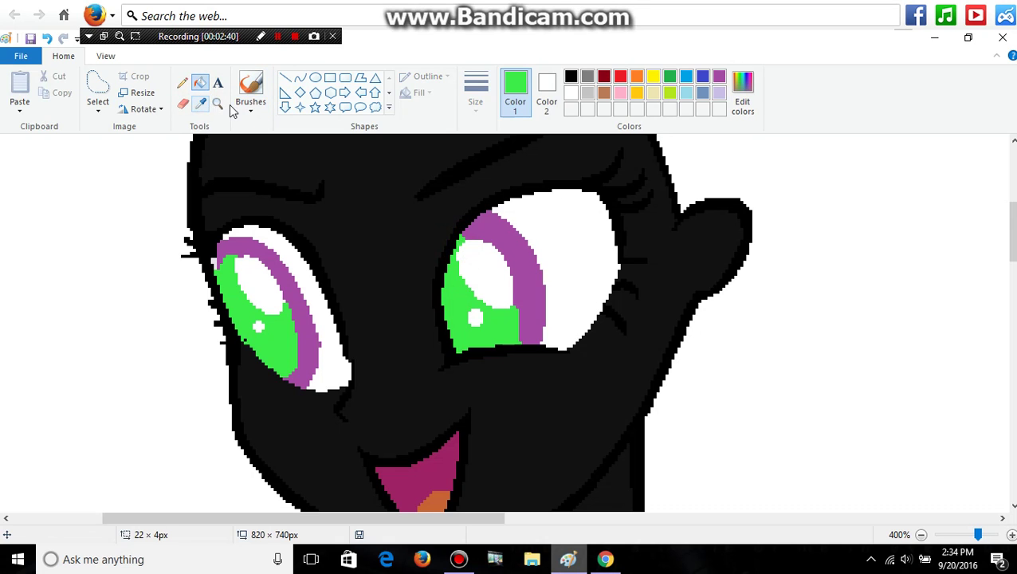
{"action": "left_click", "coordinate": [216, 102]}
{"action": "right_click", "coordinate": [449, 259]}
{"action": "left_click", "coordinate": [223, 280]}
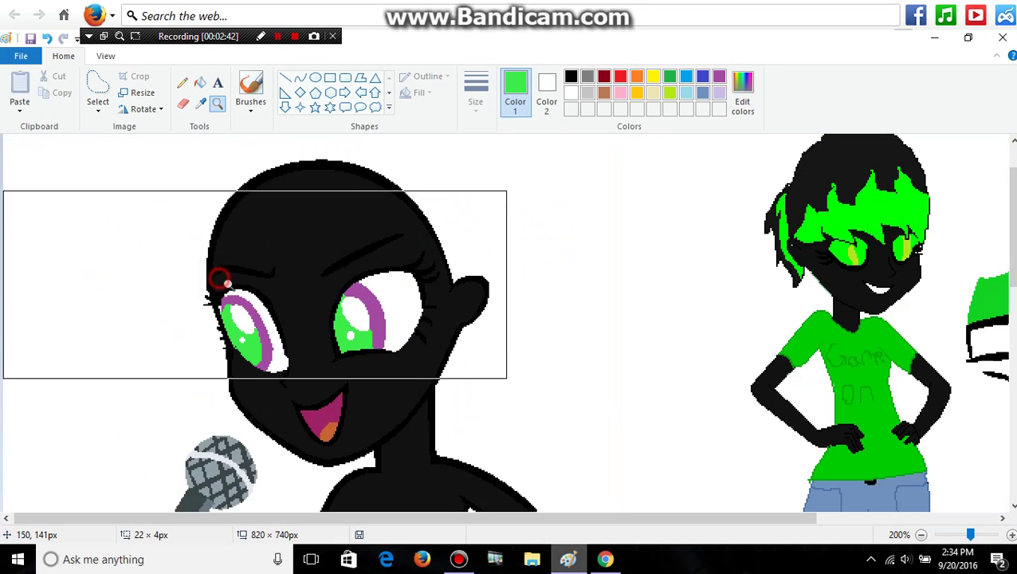
{"action": "right_click", "coordinate": [544, 348]}
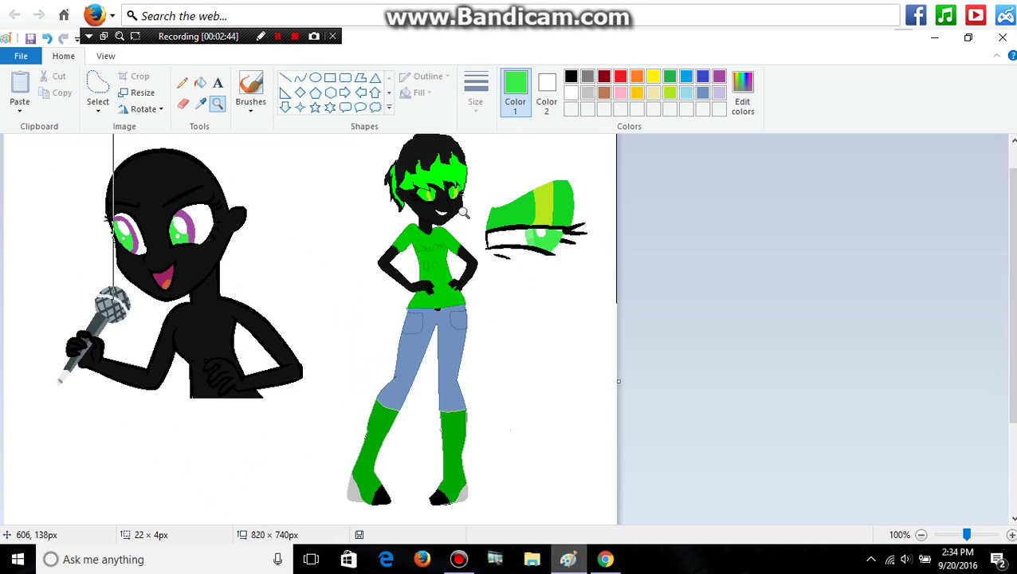
{"action": "left_click", "coordinate": [200, 103]}
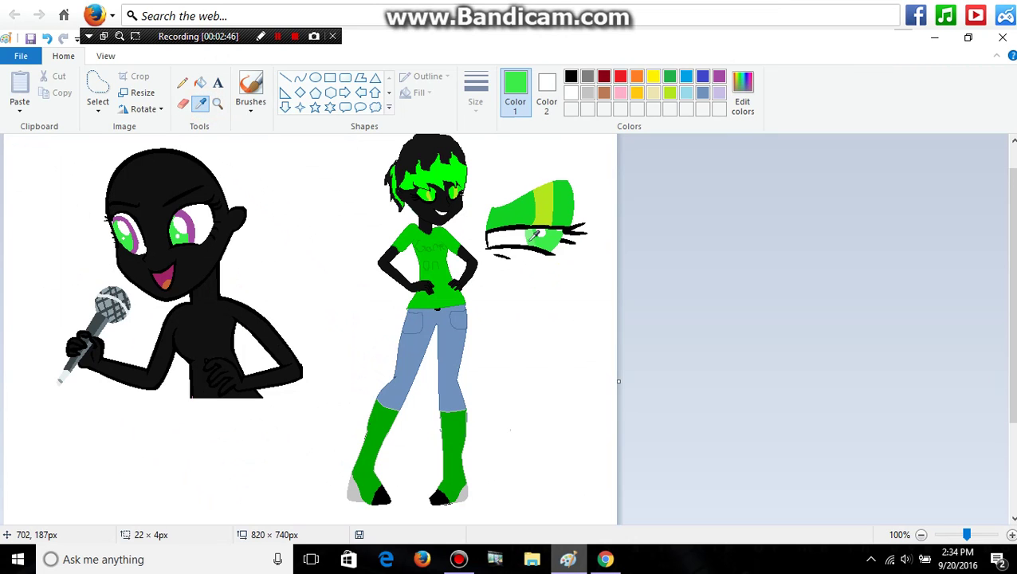
{"action": "left_click", "coordinate": [216, 103]}
{"action": "left_click", "coordinate": [229, 251]}
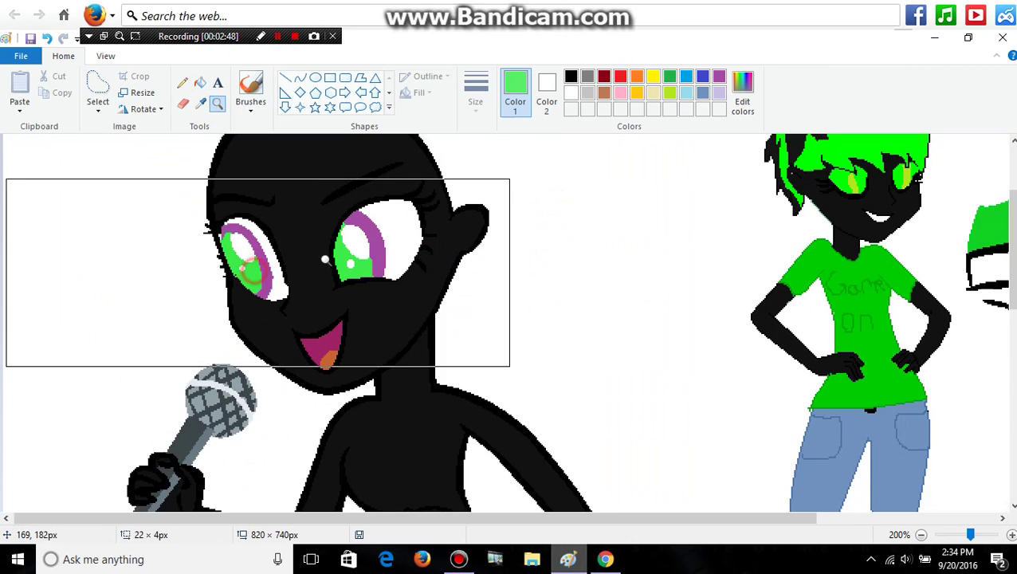
{"action": "left_click", "coordinate": [196, 83]}
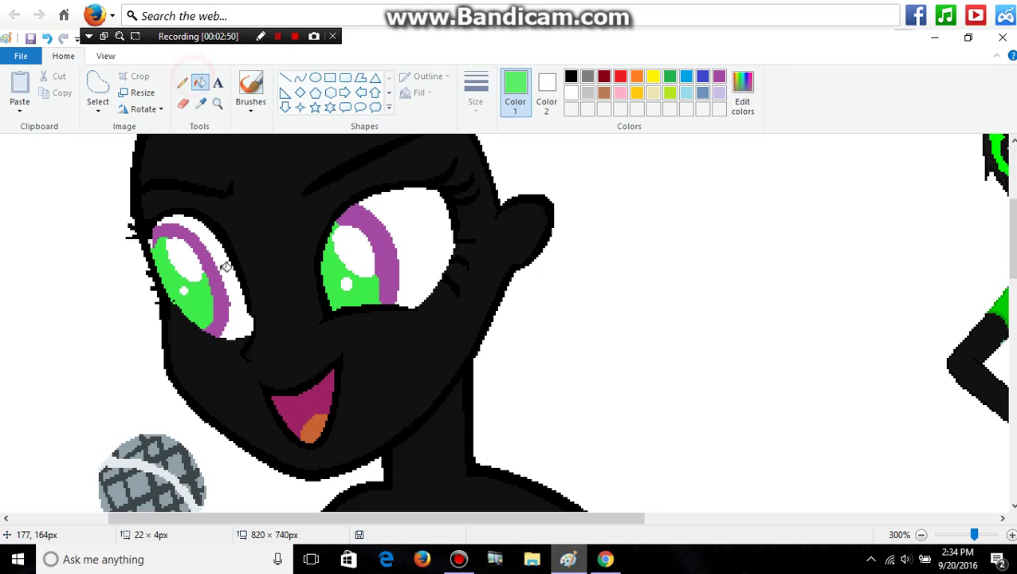
{"action": "left_click", "coordinate": [223, 268]}
{"action": "left_click", "coordinate": [388, 250]}
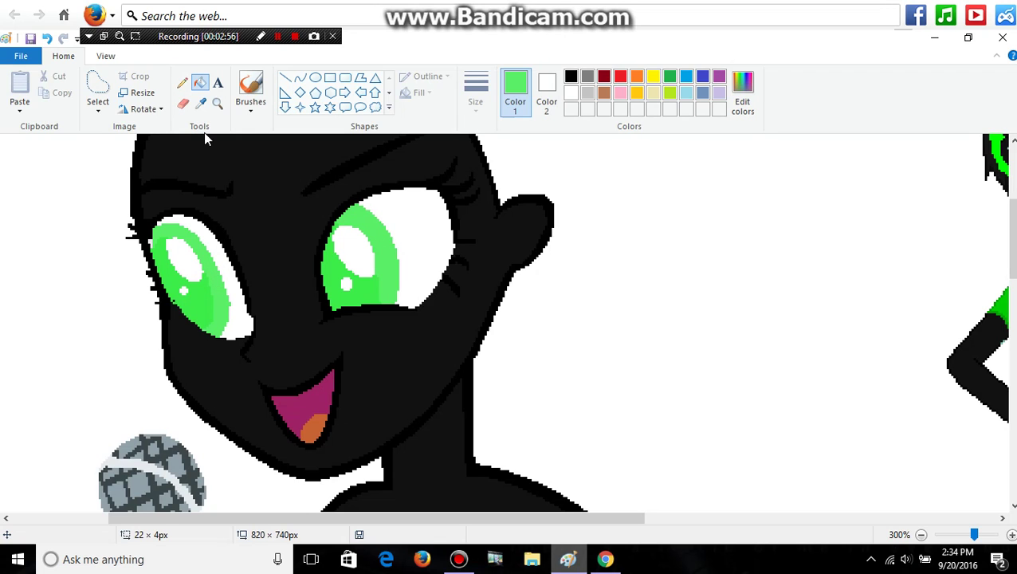
Sample the dark green of the "Game on" lettering on the reference character's shirt as the drawing colour.
{"action": "left_click", "coordinate": [217, 102]}
{"action": "right_click", "coordinate": [455, 279]}
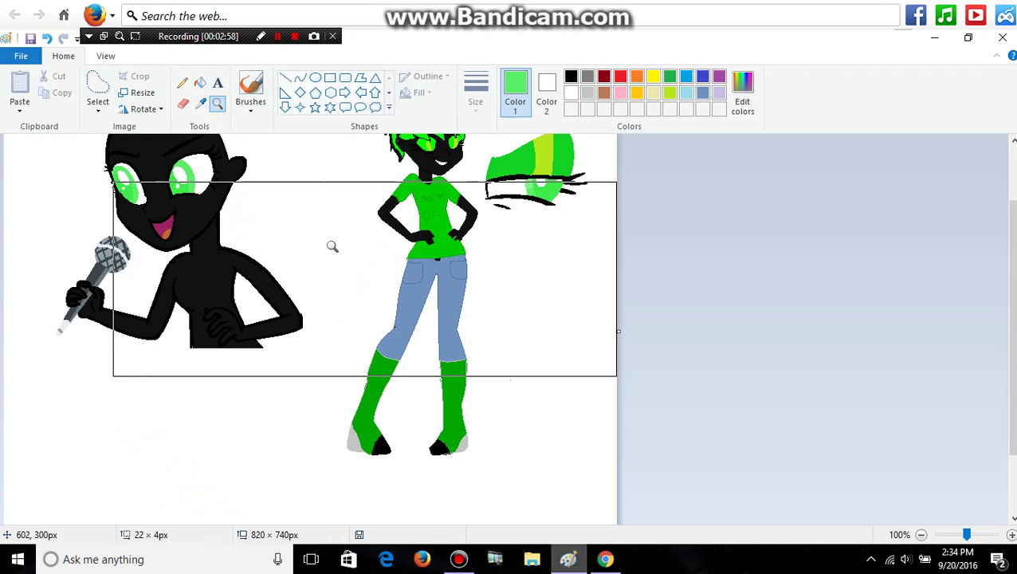
{"action": "left_click", "coordinate": [502, 213]}
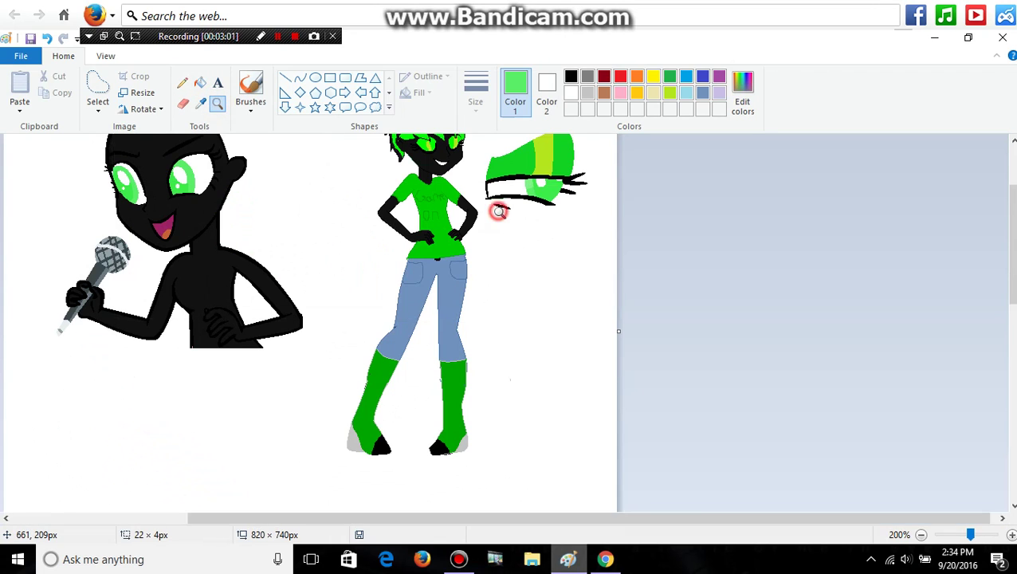
{"action": "left_click", "coordinate": [581, 273]}
{"action": "left_click", "coordinate": [565, 294]}
{"action": "left_click", "coordinate": [204, 239]}
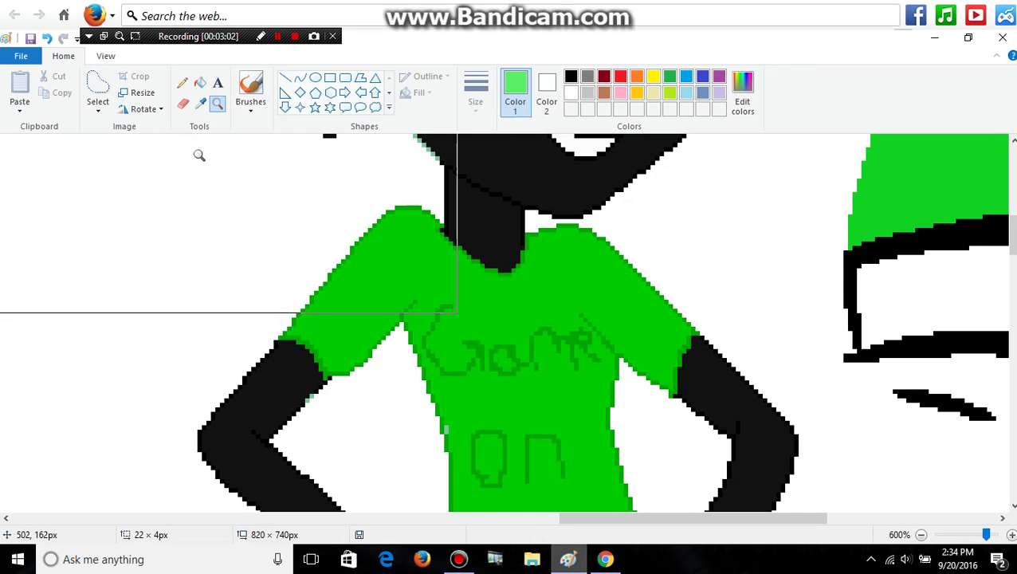
{"action": "left_click", "coordinate": [200, 103]}
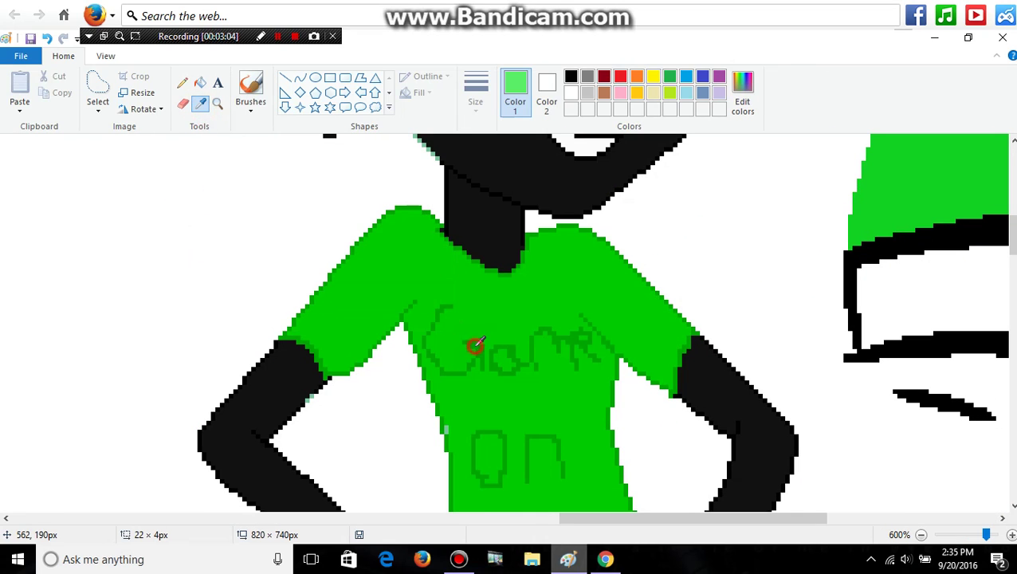
{"action": "left_click", "coordinate": [474, 346]}
Draw a V-shaped shirt neckline about 44 × 28 px at the base of the neck with a dark green curve in the second-thickest line.
{"action": "left_click", "coordinate": [216, 103]}
{"action": "right_click", "coordinate": [286, 227]}
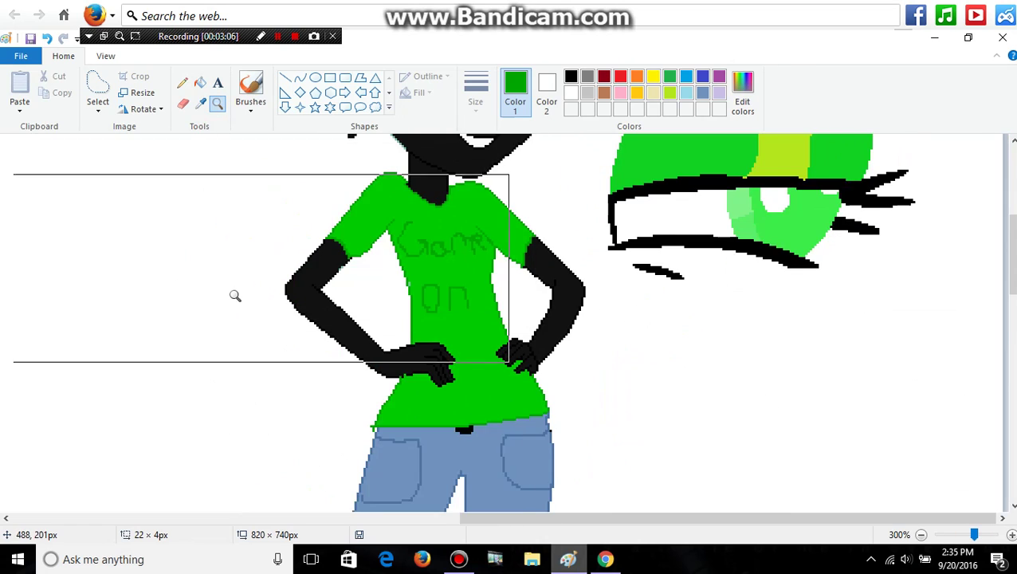
{"action": "right_click", "coordinate": [234, 295]}
{"action": "left_click", "coordinate": [150, 306]}
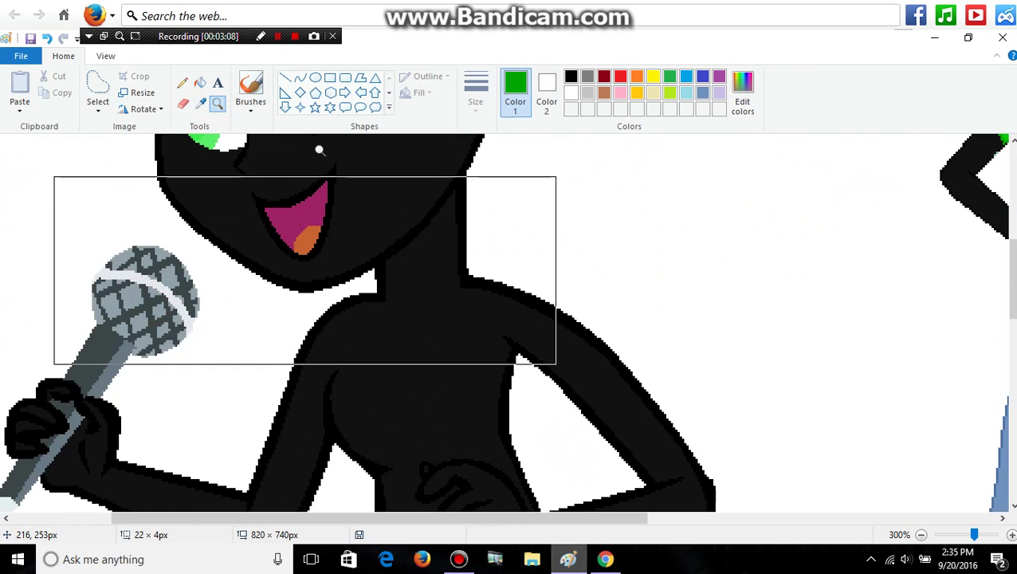
{"action": "left_click", "coordinate": [299, 77]}
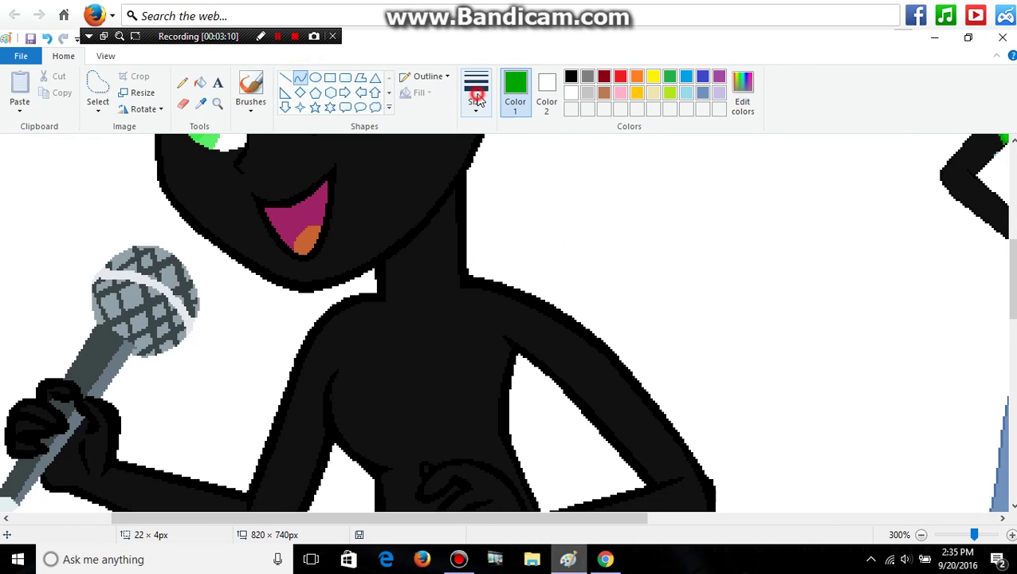
{"action": "left_click", "coordinate": [476, 97]}
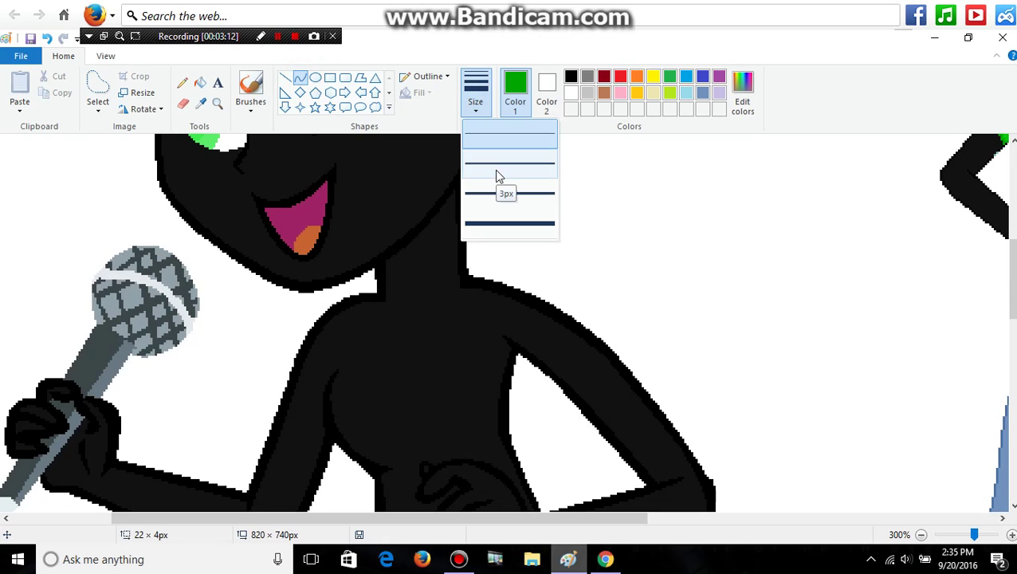
{"action": "left_click", "coordinate": [497, 192]}
{"action": "left_click_drag", "start_coordinate": [374, 295], "coordinate": [471, 275]}
{"action": "left_click", "coordinate": [470, 277]}
{"action": "left_click_drag", "start_coordinate": [397, 310], "coordinate": [377, 336]}
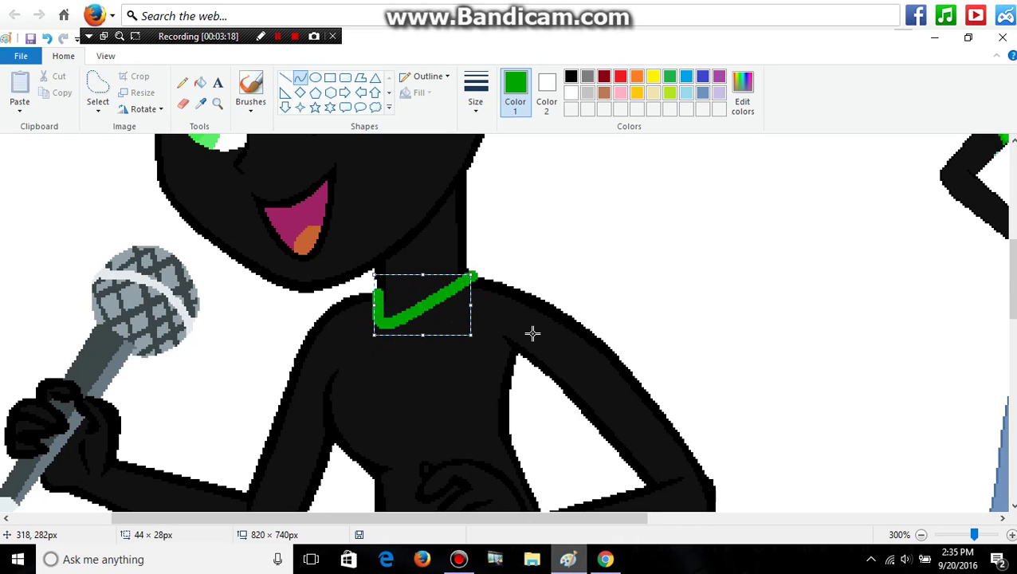
{"action": "left_click", "coordinate": [518, 277]}
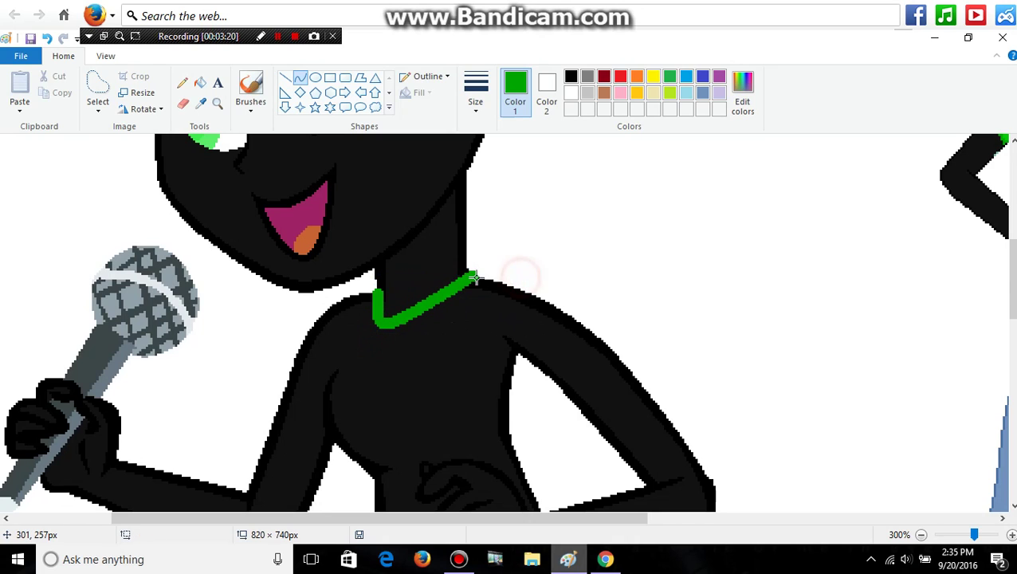
Outline the shirt's shoulder and short sleeve on the hand-on-hip arm with dark green curves, from the neckline to the armpit.
{"action": "mouse_move", "coordinate": [474, 275]}
{"action": "left_mouse_down"}
{"action": "mouse_move", "coordinate": [714, 487]}
{"action": "mouse_move", "coordinate": [635, 369]}
{"action": "mouse_move", "coordinate": [569, 316]}
{"action": "mouse_move", "coordinate": [548, 368]}
{"action": "left_mouse_up"}
{"action": "left_click", "coordinate": [652, 302]}
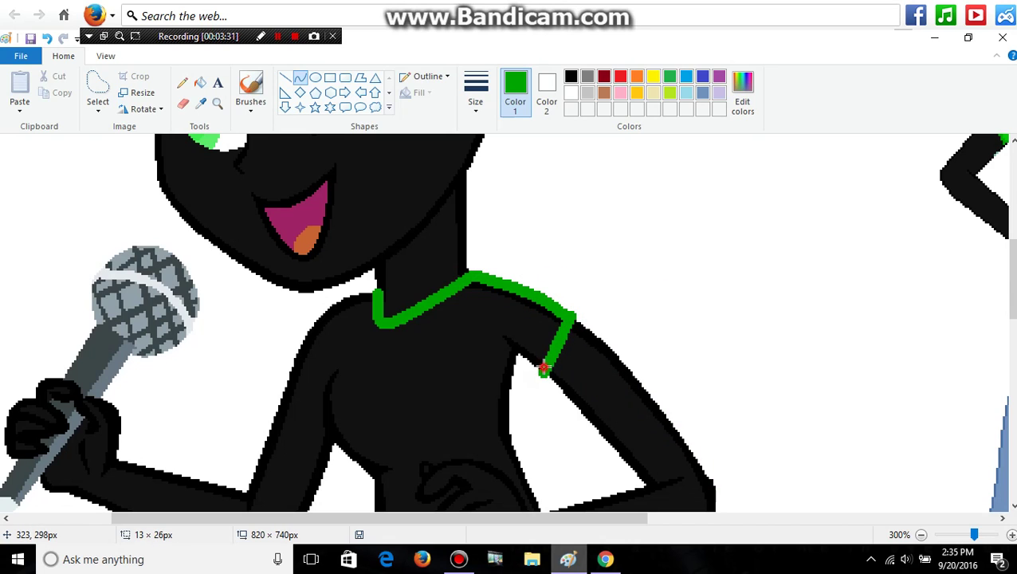
{"action": "left_click", "coordinate": [467, 313]}
{"action": "mouse_move", "coordinate": [504, 336]}
{"action": "left_mouse_down"}
{"action": "mouse_move", "coordinate": [540, 368]}
{"action": "mouse_move", "coordinate": [533, 364]}
{"action": "left_mouse_up"}
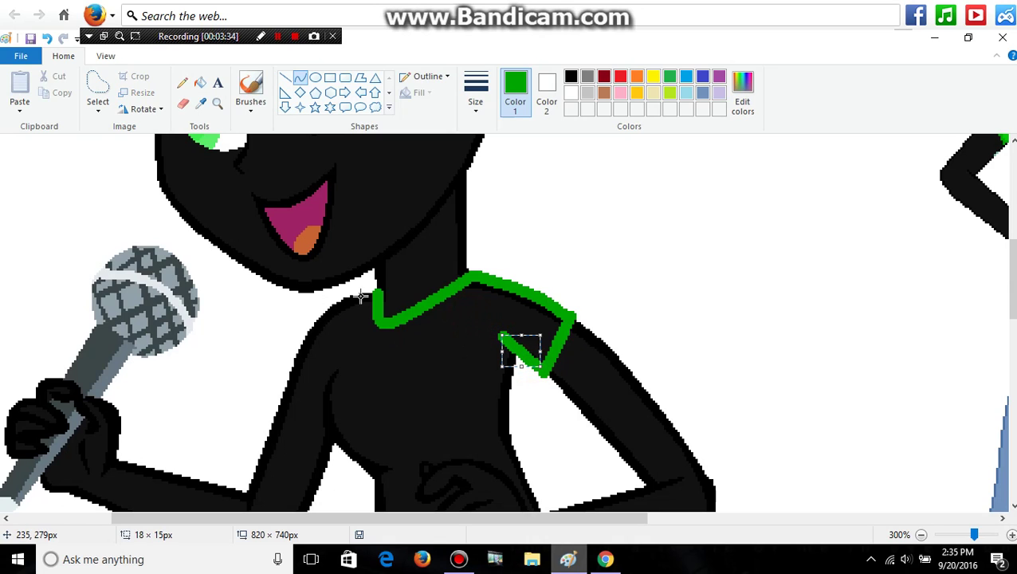
Outline the shoulder, short sleeve and chest side of the shirt on the microphone arm's side with dark green curves.
{"action": "left_click_drag", "start_coordinate": [372, 293], "coordinate": [311, 306]}
{"action": "left_click", "coordinate": [406, 354]}
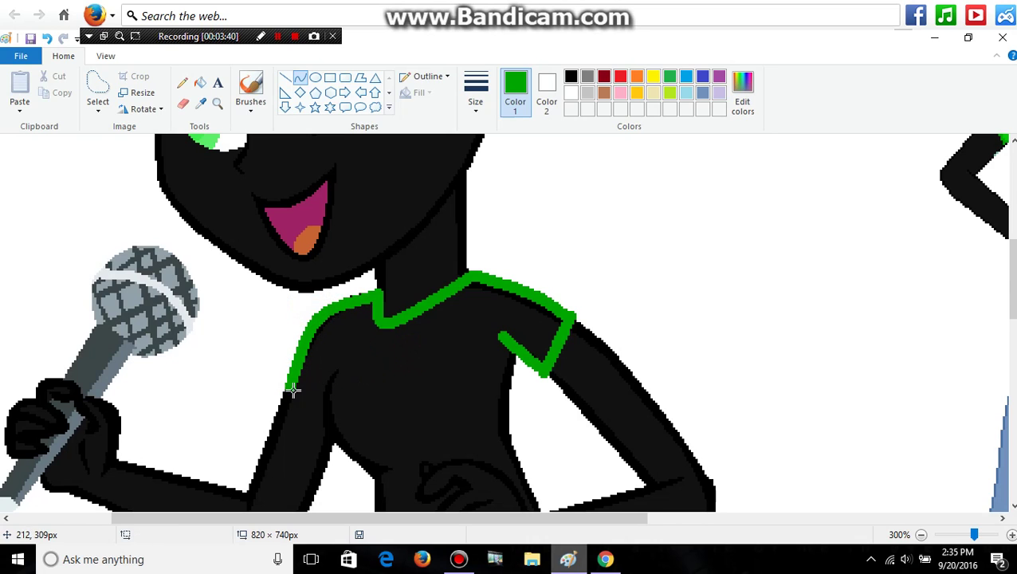
{"action": "mouse_move", "coordinate": [289, 388]}
{"action": "left_mouse_down"}
{"action": "mouse_move", "coordinate": [320, 404]}
{"action": "mouse_move", "coordinate": [387, 483]}
{"action": "mouse_move", "coordinate": [321, 425]}
{"action": "left_mouse_up"}
{"action": "left_click", "coordinate": [390, 451]}
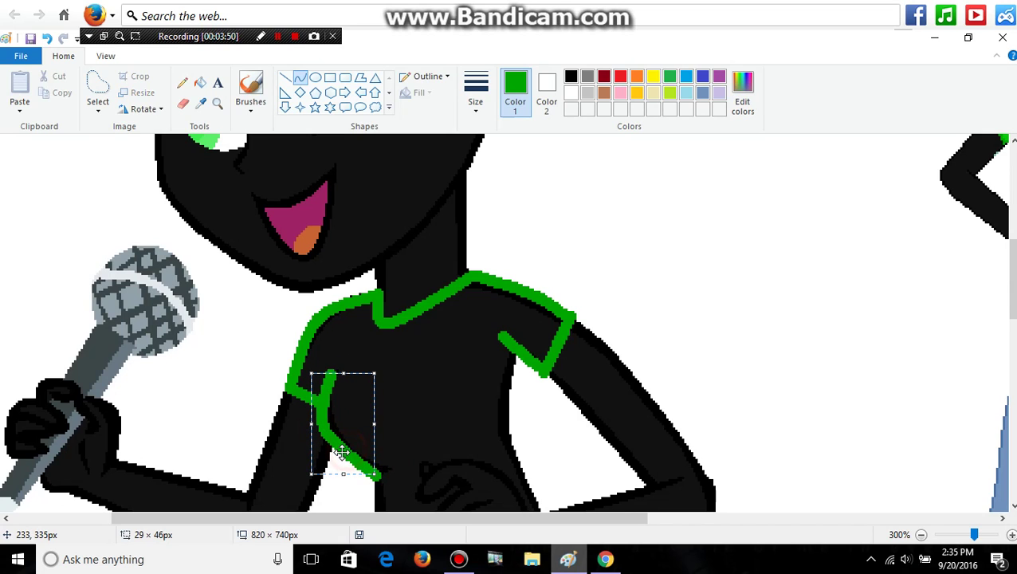
{"action": "left_click", "coordinate": [534, 456]}
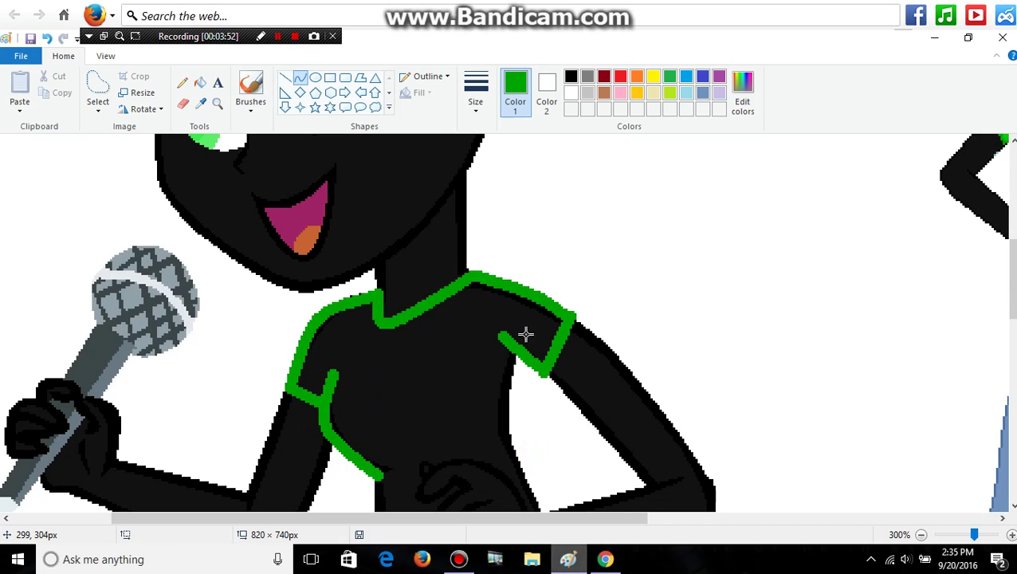
{"action": "scroll", "coordinate": [545, 270], "scroll_direction": "down", "scroll_amount": 5}
{"action": "scroll", "coordinate": [545, 270], "scroll_direction": "up", "scroll_amount": 1}
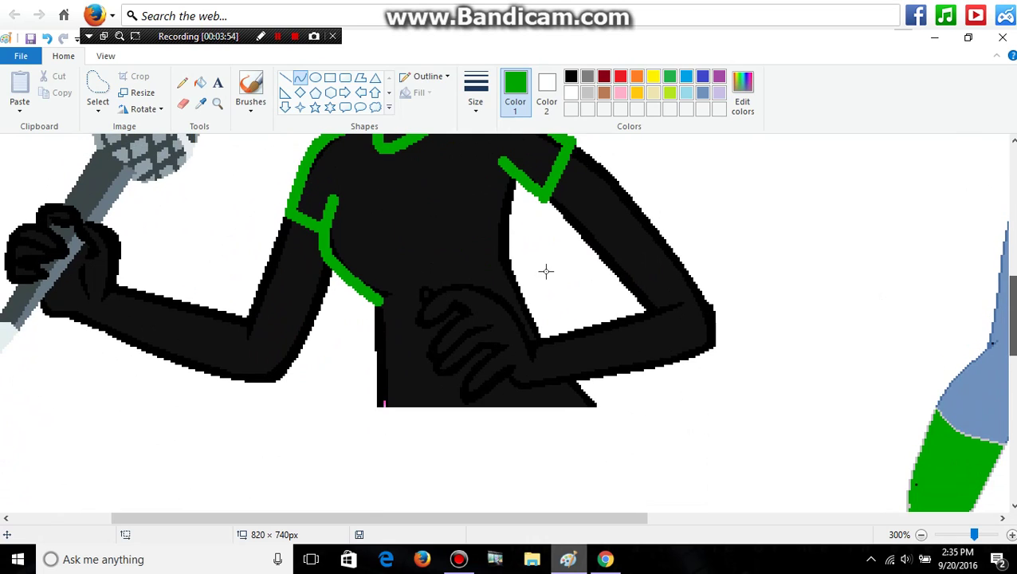
Outline the shirt's lower torso with dark green curves down both waist sides and along the short hip edge below the forearm.
{"action": "left_click_drag", "start_coordinate": [380, 300], "coordinate": [375, 403]}
{"action": "left_click_drag", "start_coordinate": [514, 179], "coordinate": [505, 265]}
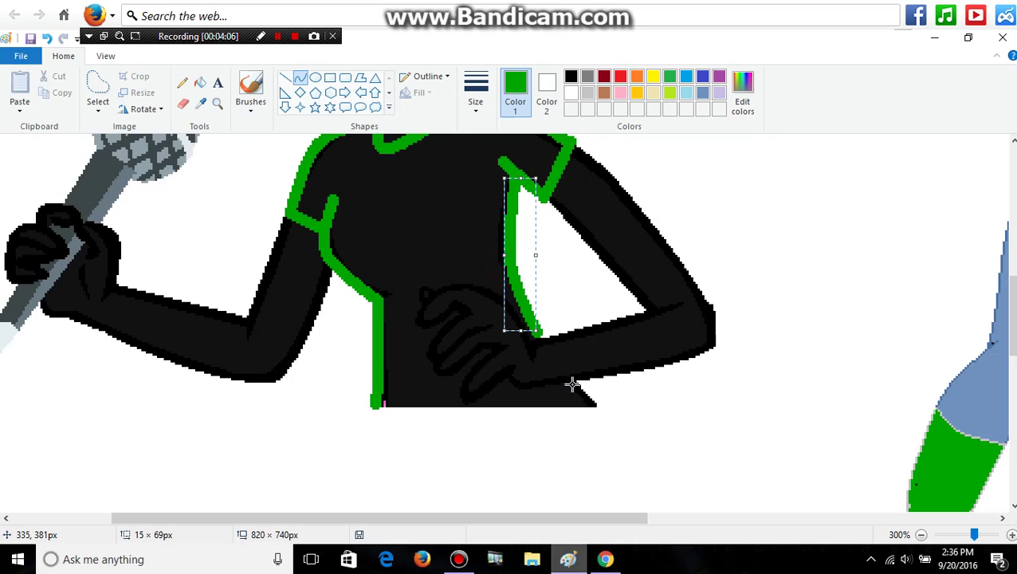
{"action": "mouse_move", "coordinate": [570, 380]}
{"action": "left_mouse_down"}
{"action": "mouse_move", "coordinate": [594, 404]}
{"action": "mouse_move", "coordinate": [579, 391]}
{"action": "left_mouse_up"}
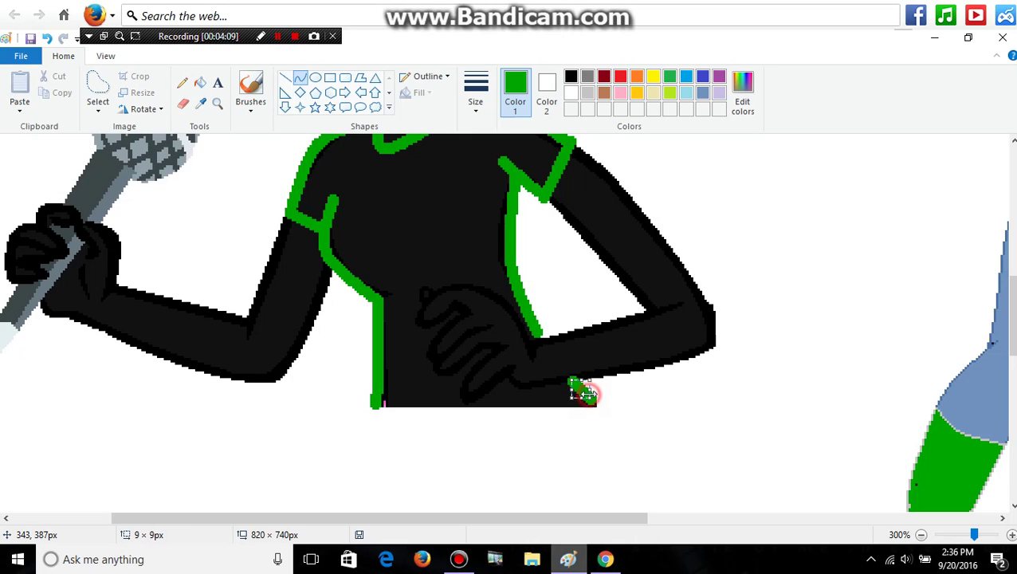
Trace a light grey Pencil boundary around the hand on the hip, from the torso's bottom edge up to the waist outline.
{"action": "left_click", "coordinate": [216, 103]}
{"action": "left_click", "coordinate": [388, 306]}
{"action": "left_click", "coordinate": [298, 195]}
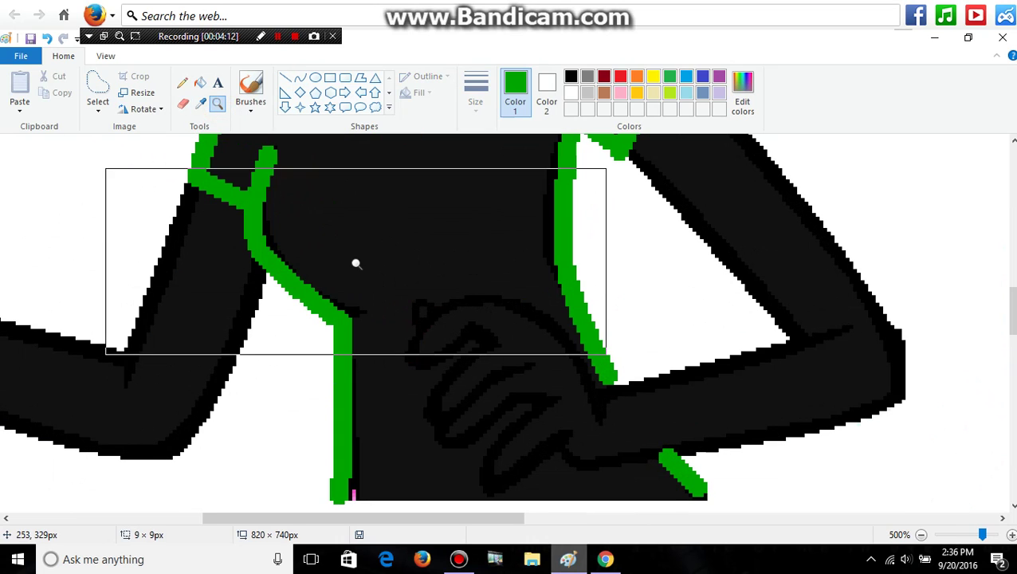
{"action": "left_click", "coordinate": [183, 83]}
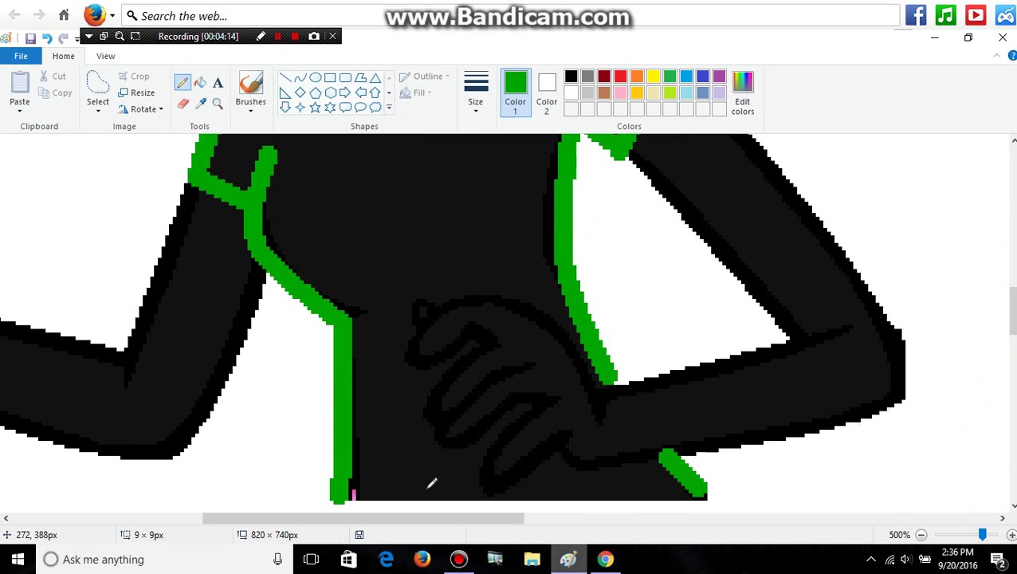
{"action": "left_click", "coordinate": [586, 94]}
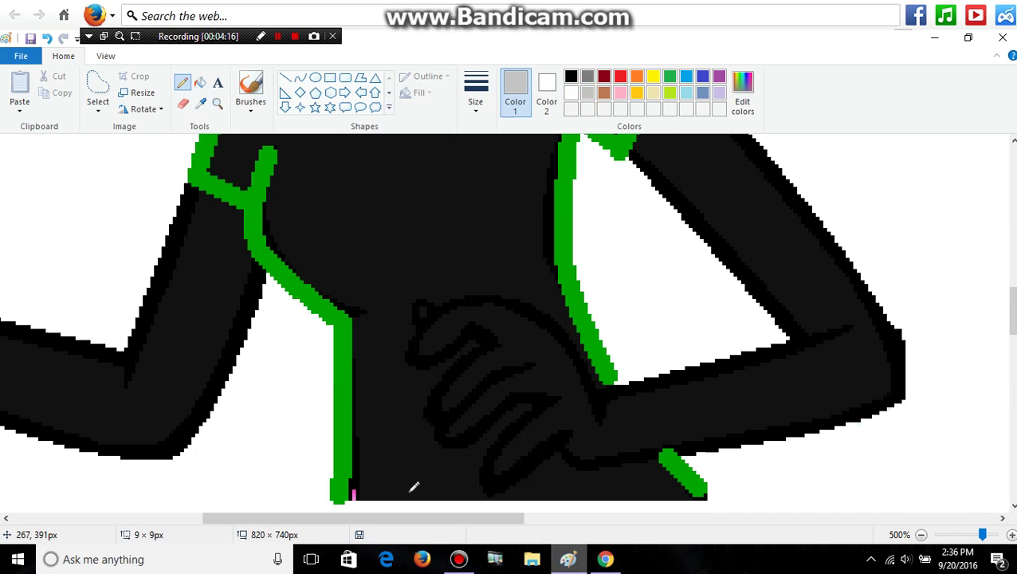
{"action": "left_click", "coordinate": [419, 493]}
{"action": "mouse_move", "coordinate": [419, 493]}
{"action": "left_mouse_down"}
{"action": "mouse_move", "coordinate": [385, 341]}
{"action": "mouse_move", "coordinate": [409, 277]}
{"action": "mouse_move", "coordinate": [466, 248]}
{"action": "mouse_move", "coordinate": [542, 281]}
{"action": "left_mouse_up"}
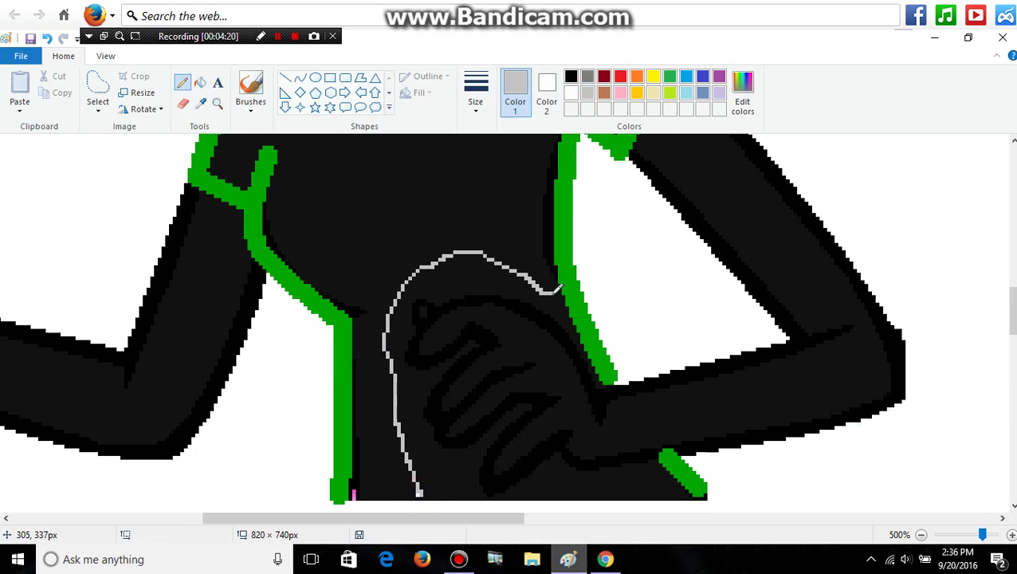
Try to fill the shirt's torso with the black sampled from the hand's outline.
{"action": "left_click", "coordinate": [200, 103]}
{"action": "left_click", "coordinate": [507, 299]}
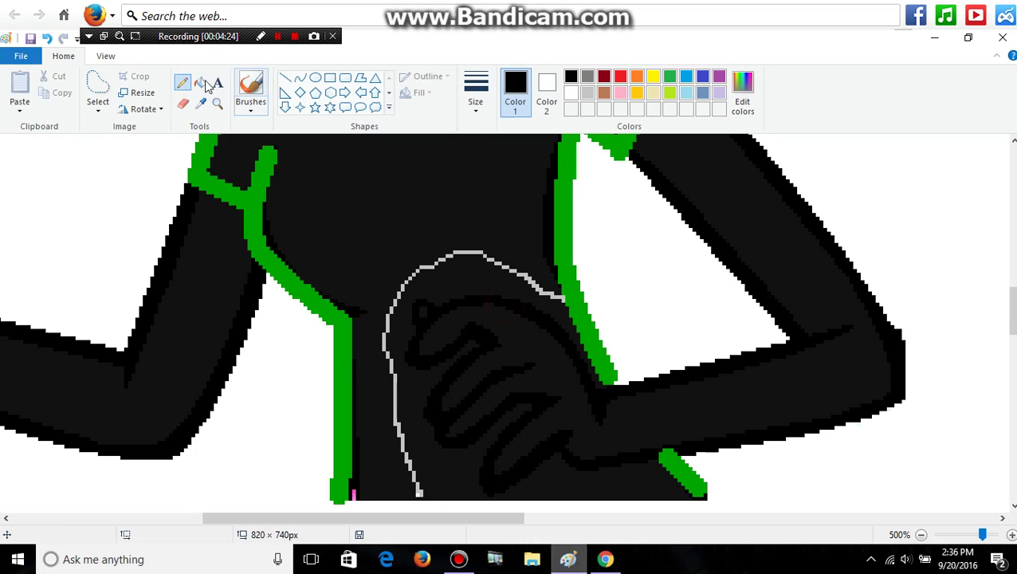
{"action": "left_click", "coordinate": [199, 81]}
{"action": "left_click", "coordinate": [362, 176]}
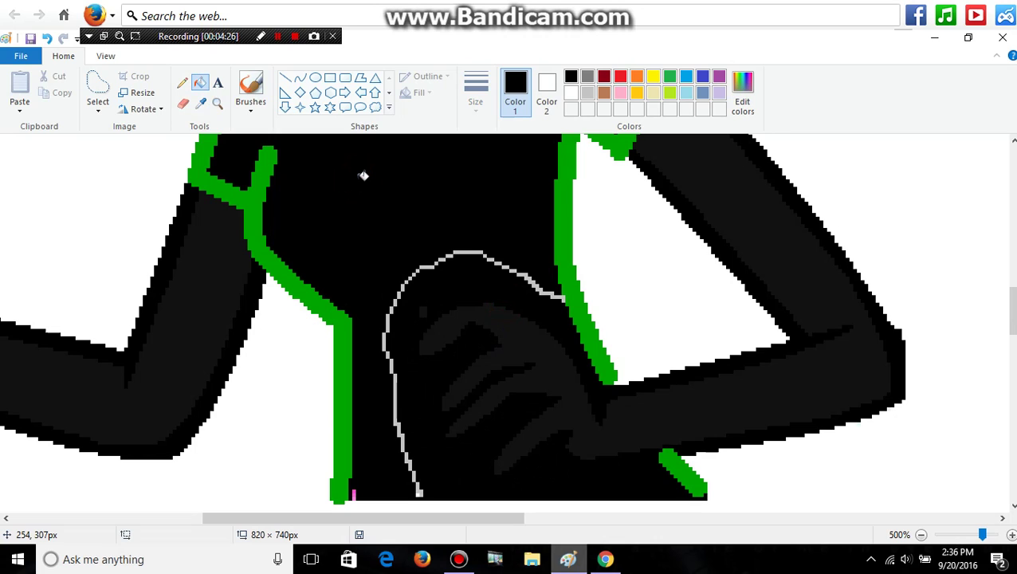
{"action": "left_click", "coordinate": [47, 39]}
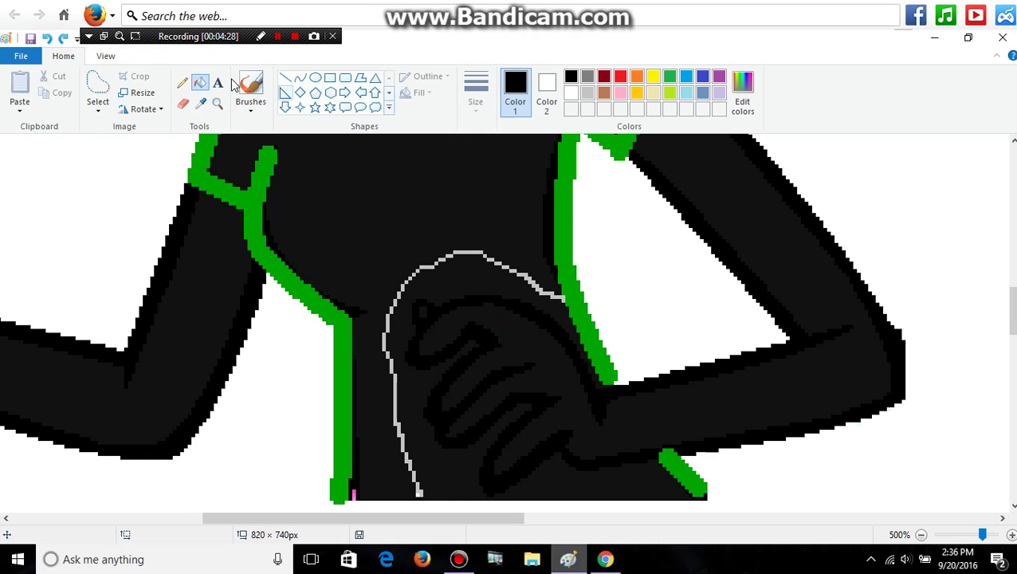
Extend the light grey boundary line down to the torso's bottom edge with the Pencil.
{"action": "left_click", "coordinate": [182, 83]}
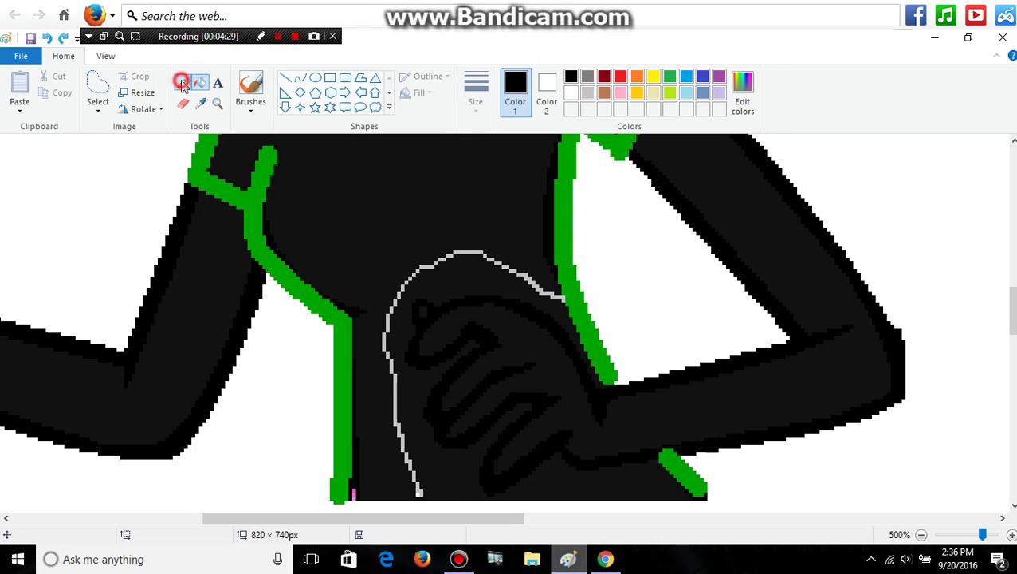
{"action": "left_click", "coordinate": [586, 92]}
{"action": "left_click_drag", "start_coordinate": [424, 494], "coordinate": [423, 501]}
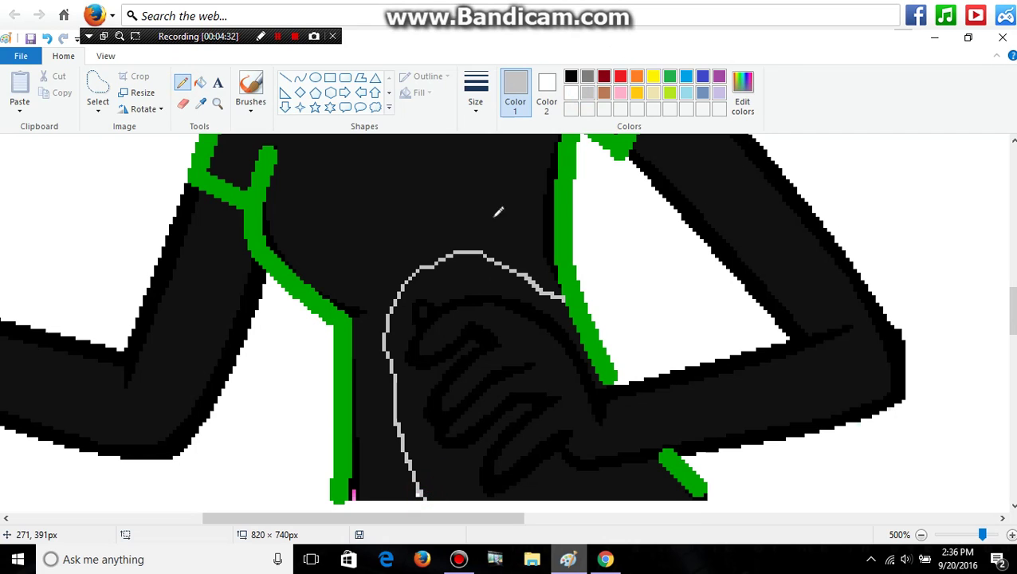
Fill the shirt area outside the grey boundary with the black sampled from the arm's outline.
{"action": "left_click", "coordinate": [200, 103]}
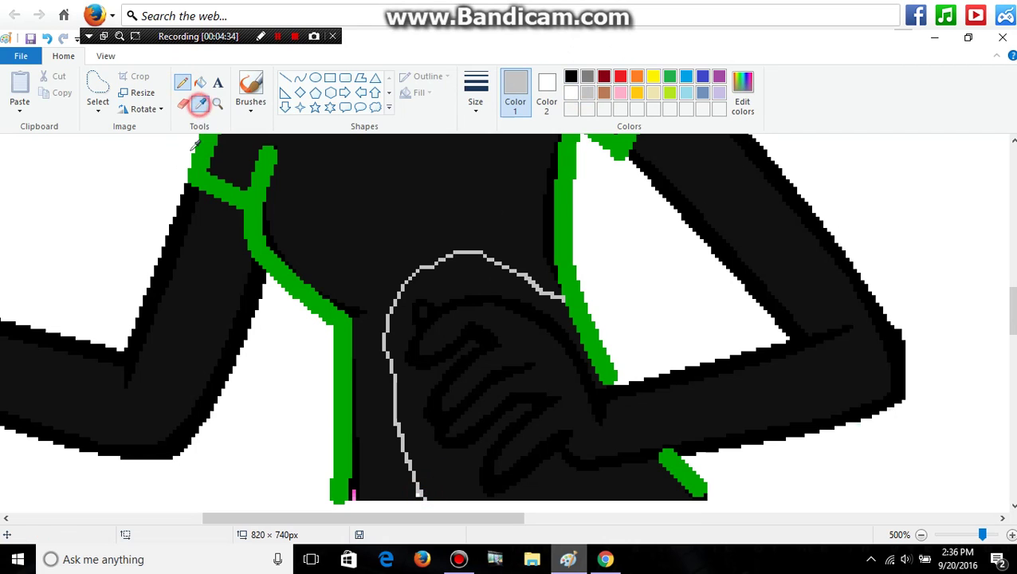
{"action": "left_click", "coordinate": [184, 204]}
{"action": "left_click", "coordinate": [200, 83]}
{"action": "left_click", "coordinate": [341, 170]}
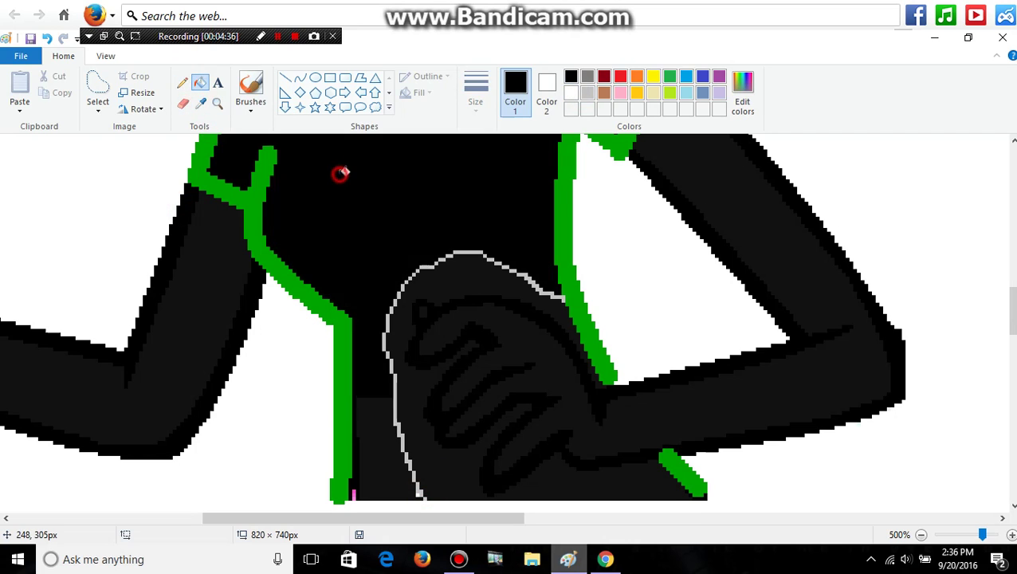
{"action": "scroll", "coordinate": [1010, 302], "scroll_direction": "up", "scroll_amount": 2}
{"action": "scroll", "coordinate": [762, 209], "scroll_direction": "up", "scroll_amount": 1}
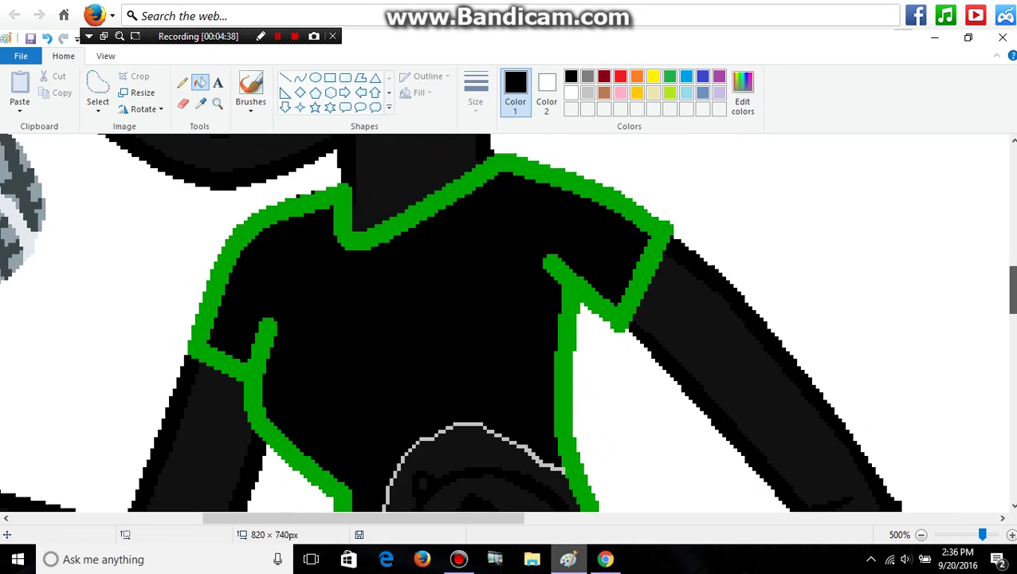
{"action": "scroll", "coordinate": [762, 209], "scroll_direction": "down", "scroll_amount": 2}
Fill the black shirt area and the remaining area around the hand with light grey.
{"action": "left_click", "coordinate": [589, 94]}
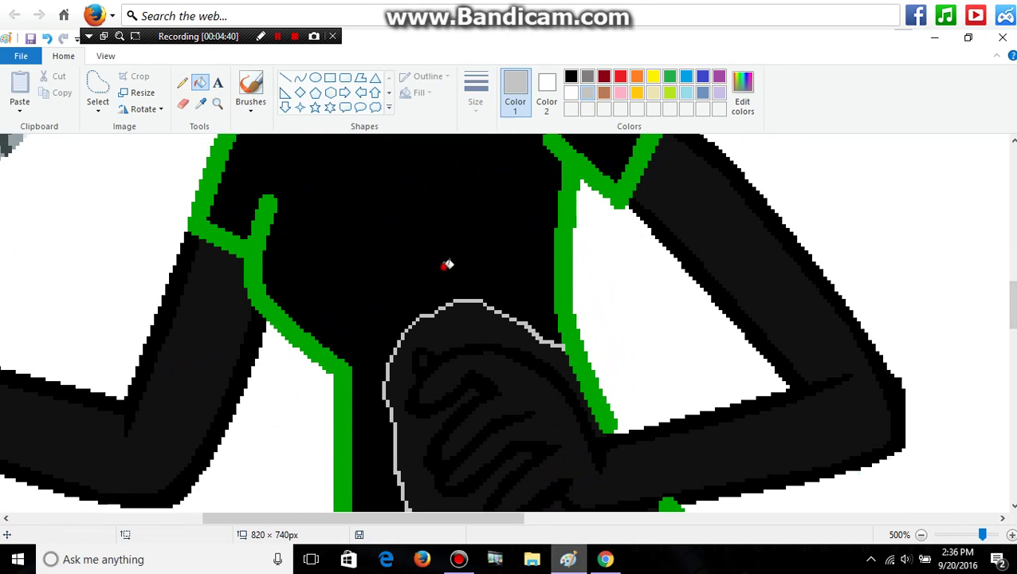
{"action": "left_click", "coordinate": [449, 263]}
{"action": "left_click", "coordinate": [472, 316]}
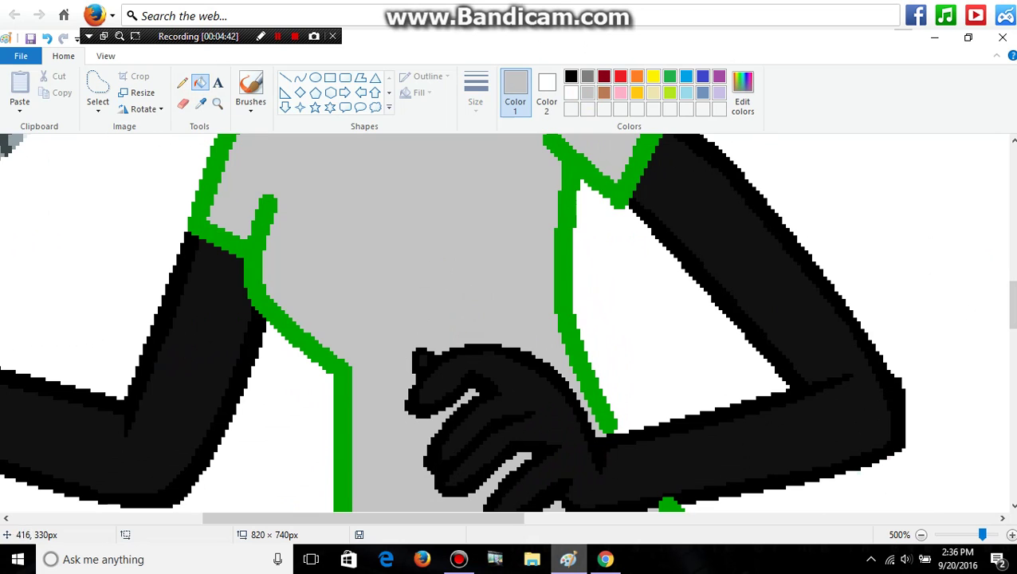
{"action": "scroll", "coordinate": [1010, 319], "scroll_direction": "down", "scroll_amount": 3}
{"action": "scroll", "coordinate": [1010, 319], "scroll_direction": "up", "scroll_amount": 10}
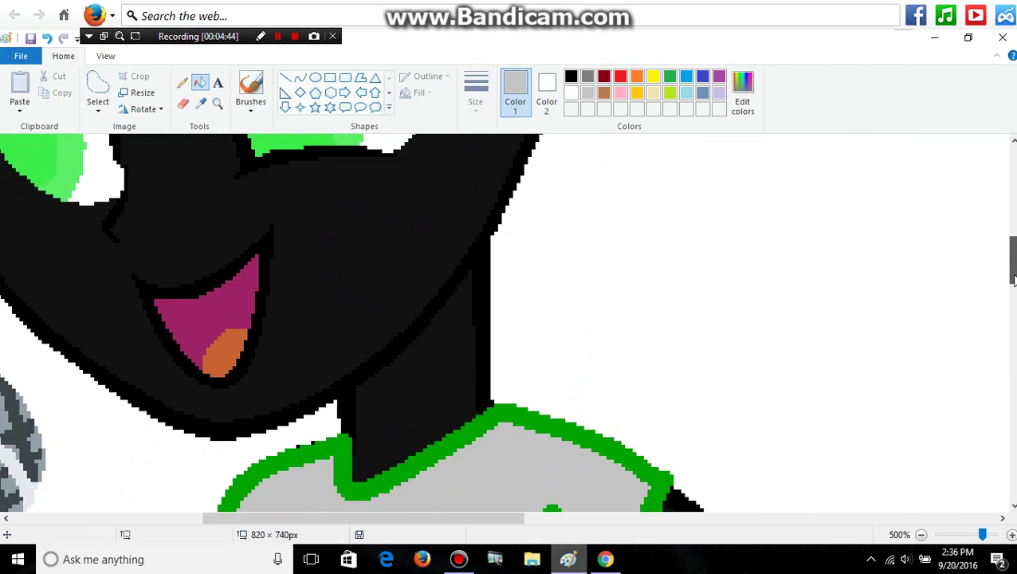
{"action": "scroll", "coordinate": [1012, 307], "scroll_direction": "down", "scroll_amount": 5}
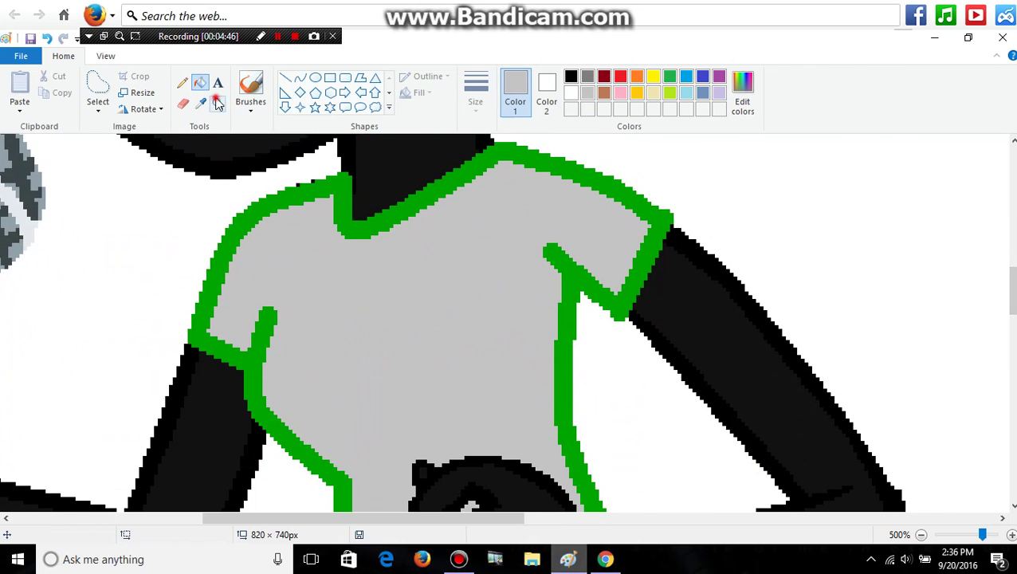
Recolour the grey shirt with the bright green sampled from the reference character's shirt.
{"action": "left_click", "coordinate": [217, 104]}
{"action": "right_click", "coordinate": [409, 281]}
{"action": "right_click", "coordinate": [297, 233]}
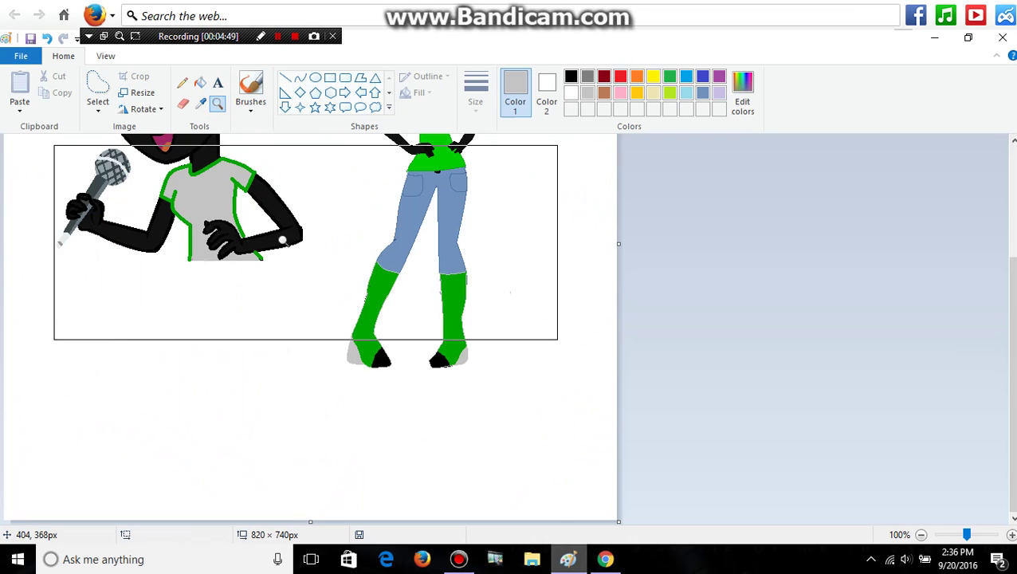
{"action": "left_click", "coordinate": [200, 82]}
{"action": "left_click", "coordinate": [200, 104]}
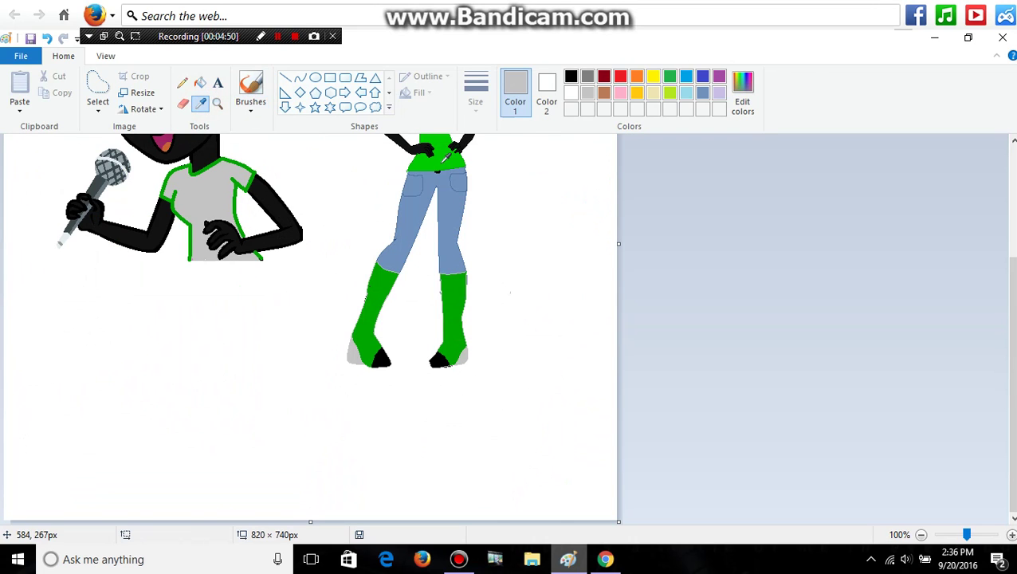
{"action": "left_click", "coordinate": [437, 160]}
{"action": "left_click", "coordinate": [219, 196]}
Hand-letter "Game On" in two lines on the shirt front with a thicker Pencil in the dark green sampled from the neckline.
{"action": "left_click", "coordinate": [217, 104]}
{"action": "left_click", "coordinate": [266, 213]}
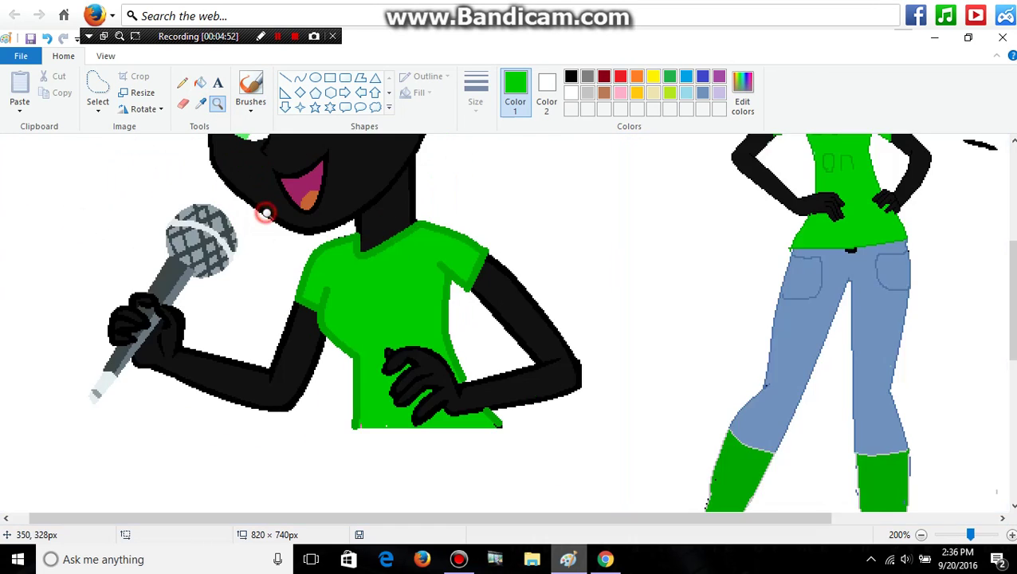
{"action": "left_click", "coordinate": [265, 215]}
{"action": "left_click", "coordinate": [228, 239]}
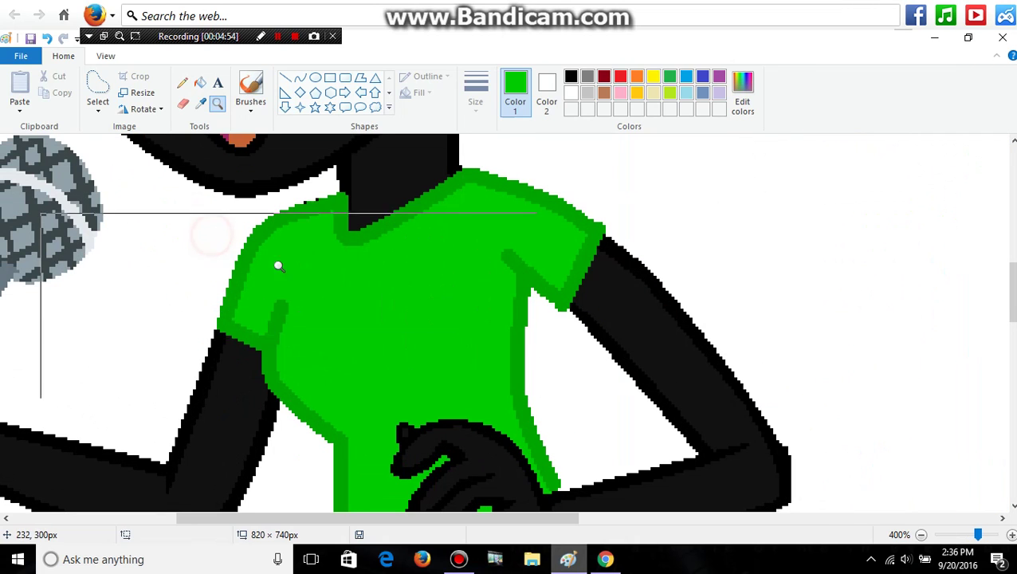
{"action": "left_click", "coordinate": [200, 103]}
{"action": "left_click", "coordinate": [342, 230]}
{"action": "left_click", "coordinate": [182, 82]}
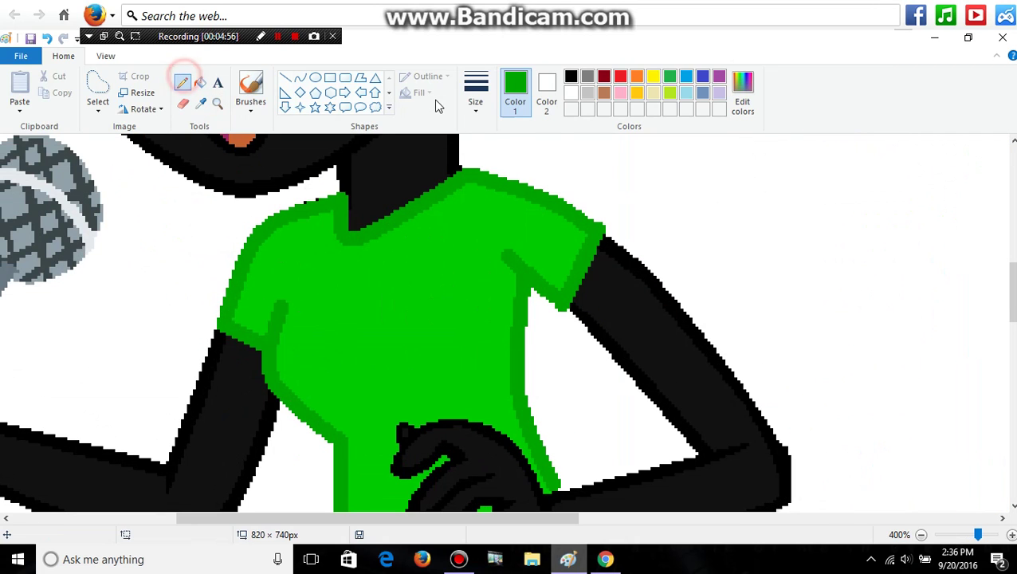
{"action": "left_click", "coordinate": [474, 94]}
{"action": "left_click", "coordinate": [504, 196]}
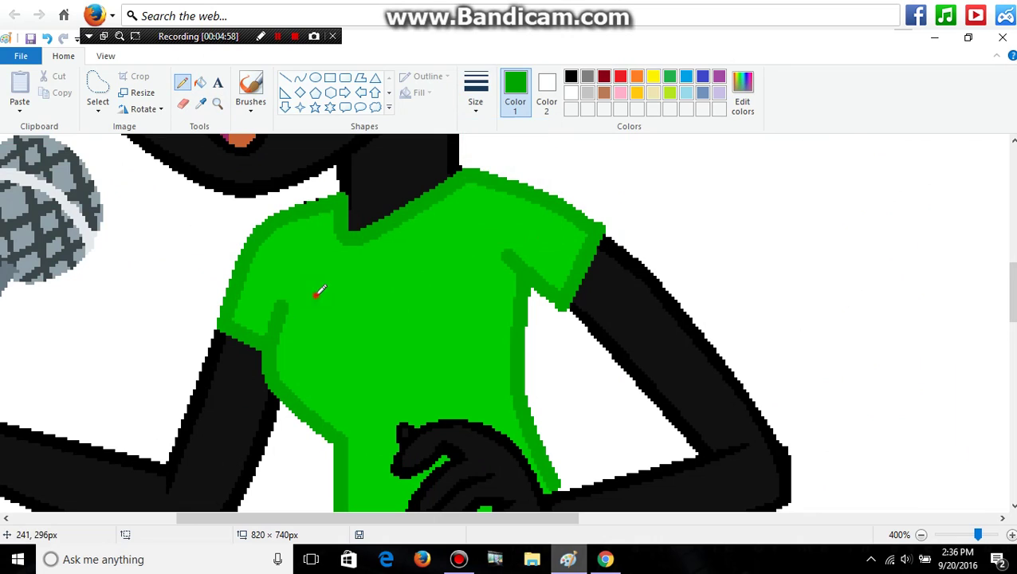
{"action": "mouse_move", "coordinate": [318, 290]}
{"action": "left_mouse_down"}
{"action": "mouse_move", "coordinate": [303, 332]}
{"action": "mouse_move", "coordinate": [316, 352]}
{"action": "mouse_move", "coordinate": [336, 357]}
{"action": "mouse_move", "coordinate": [345, 345]}
{"action": "mouse_move", "coordinate": [381, 364]}
{"action": "mouse_move", "coordinate": [380, 338]}
{"action": "mouse_move", "coordinate": [407, 349]}
{"action": "mouse_move", "coordinate": [424, 319]}
{"action": "mouse_move", "coordinate": [432, 343]}
{"action": "mouse_move", "coordinate": [443, 314]}
{"action": "left_mouse_up"}
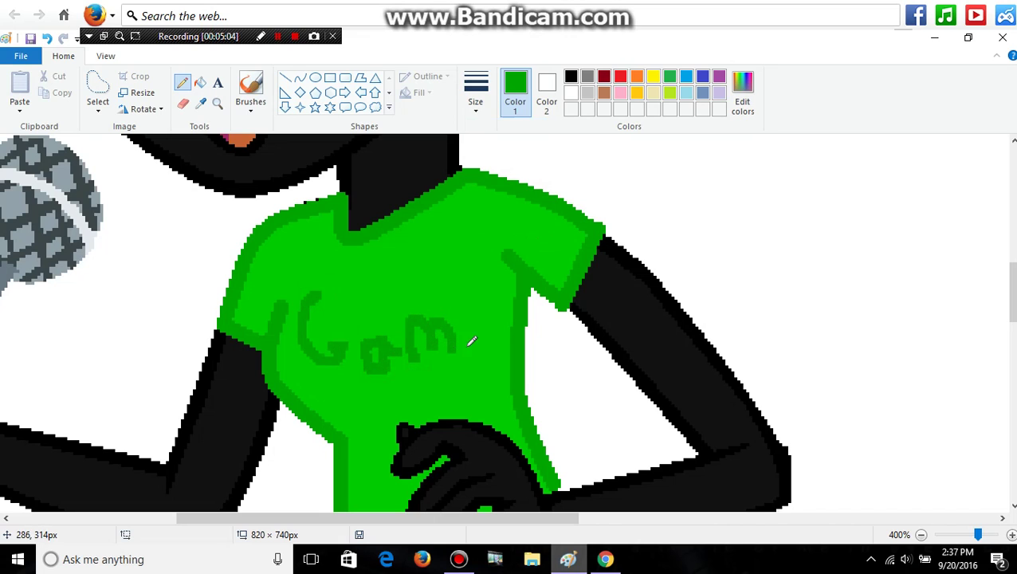
{"action": "mouse_move", "coordinate": [487, 344]}
{"action": "left_mouse_down"}
{"action": "mouse_move", "coordinate": [466, 324]}
{"action": "mouse_move", "coordinate": [495, 311]}
{"action": "left_mouse_up"}
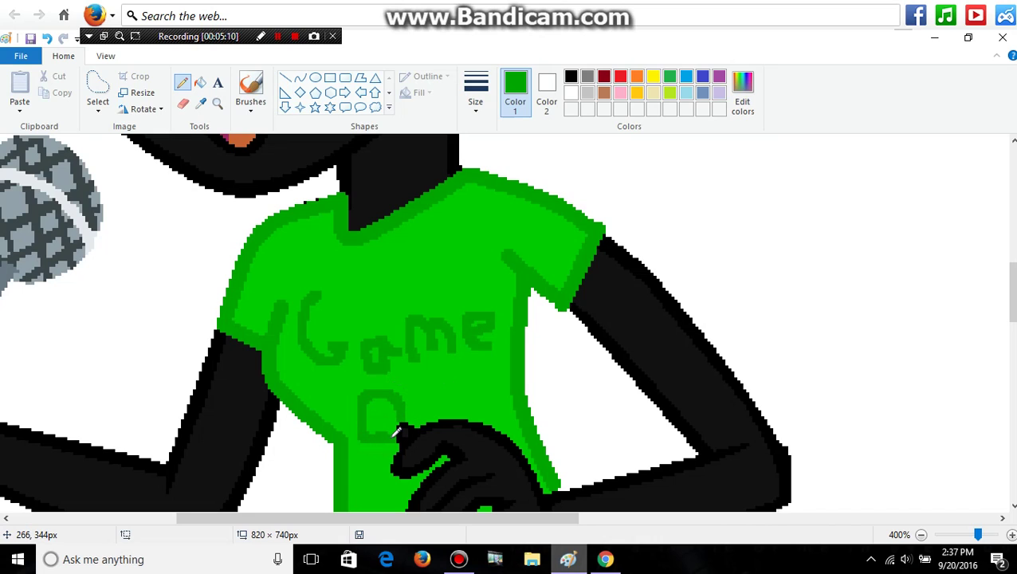
{"action": "left_click_drag", "start_coordinate": [425, 419], "coordinate": [432, 387]}
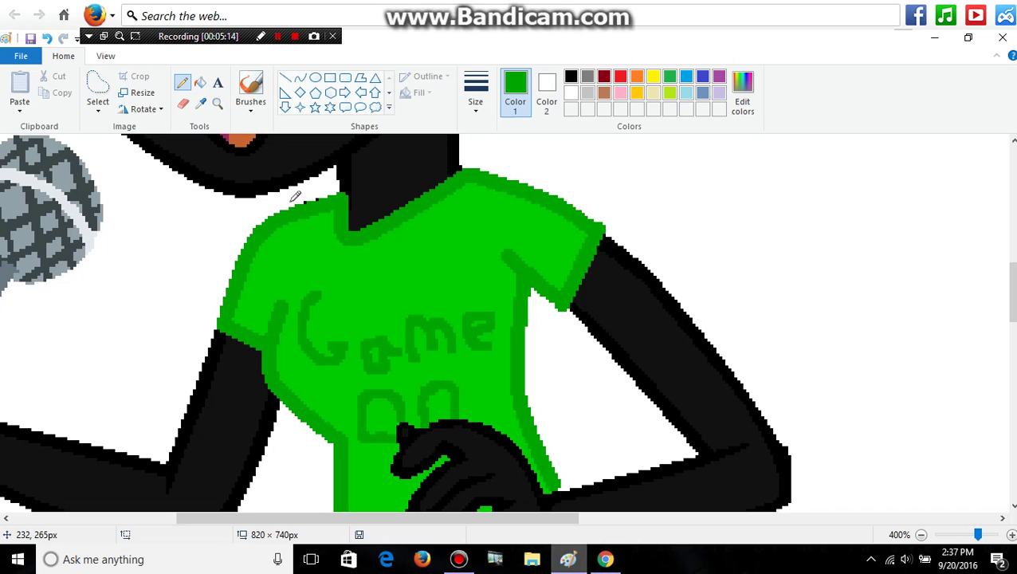
Sample the near-black outline colour from the top of the reference character's hair.
{"action": "left_click", "coordinate": [216, 103]}
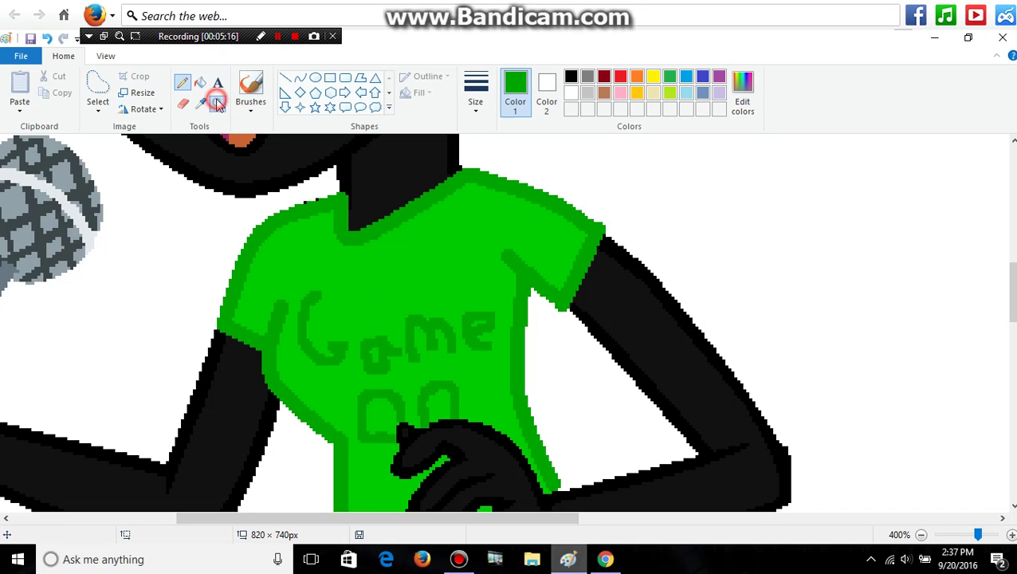
{"action": "right_click", "coordinate": [370, 243]}
{"action": "left_click", "coordinate": [161, 210]}
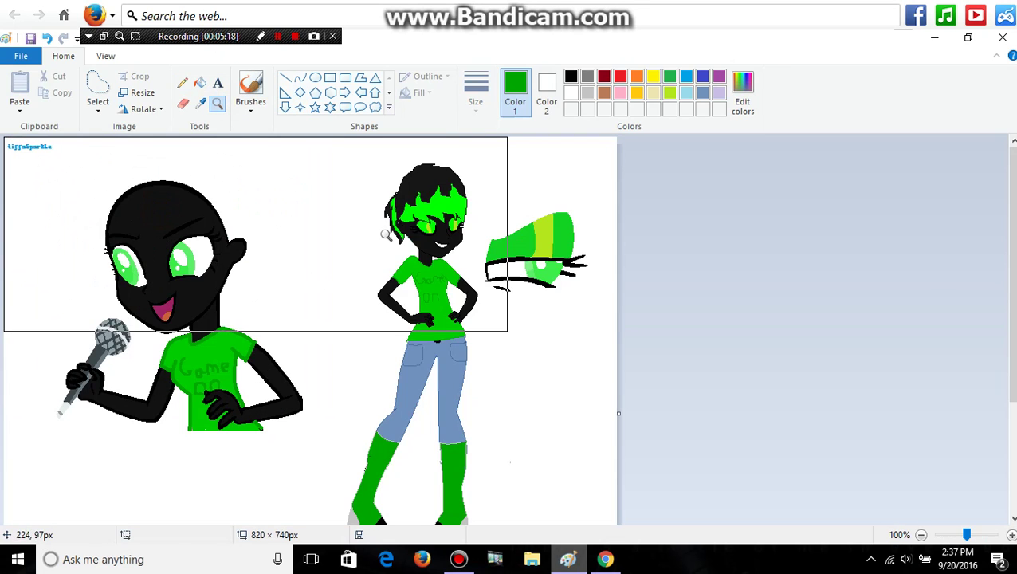
{"action": "left_click", "coordinate": [399, 227]}
{"action": "left_click", "coordinate": [399, 228]}
{"action": "left_click", "coordinate": [671, 278]}
{"action": "left_click", "coordinate": [177, 227]}
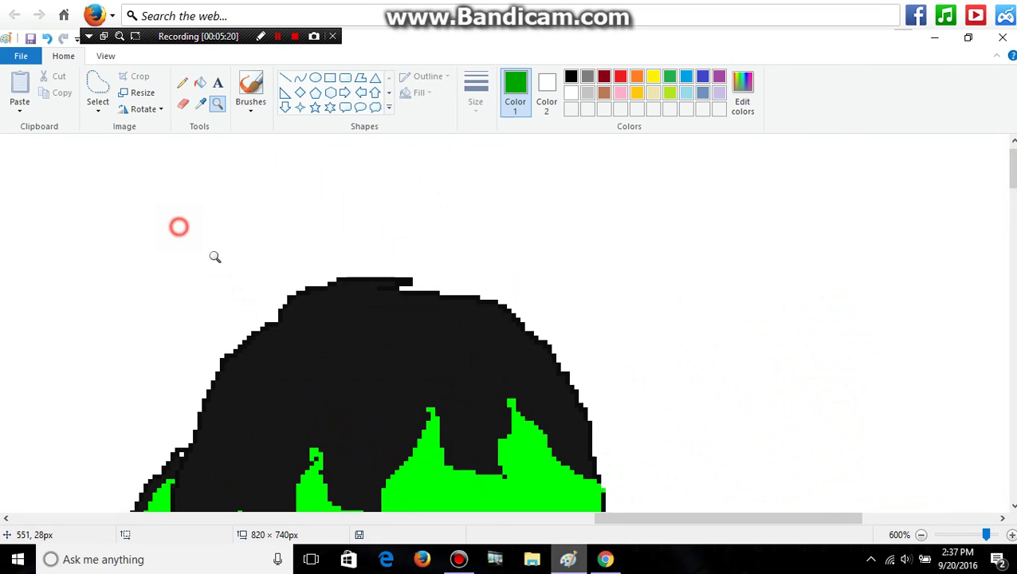
{"action": "left_click", "coordinate": [313, 288]}
{"action": "left_click", "coordinate": [202, 106]}
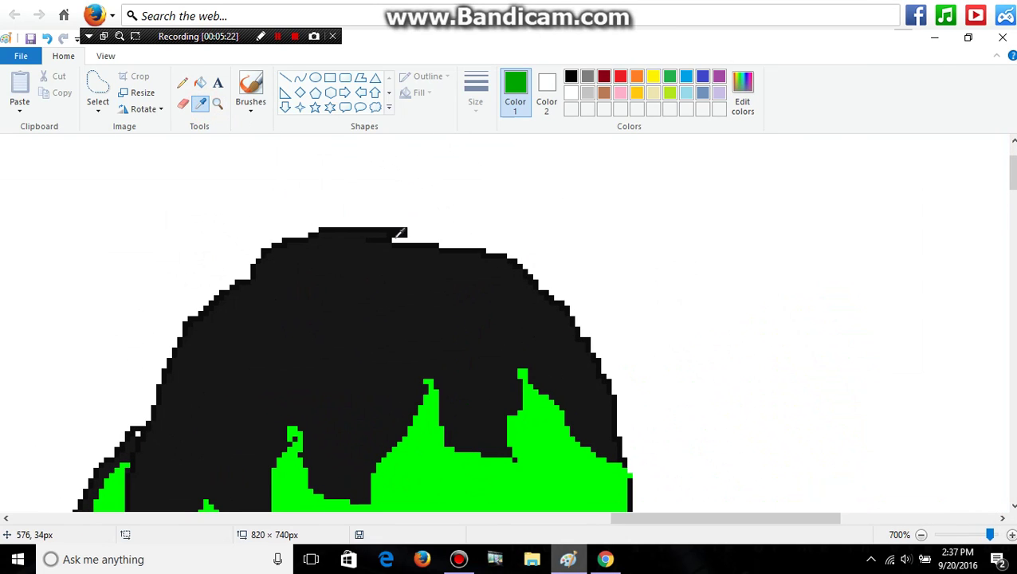
{"action": "left_click", "coordinate": [402, 230]}
Outline the front of the hair with the Pencil, ending in a jagged fringe that crosses both eyes to the ear.
{"action": "left_click", "coordinate": [217, 104]}
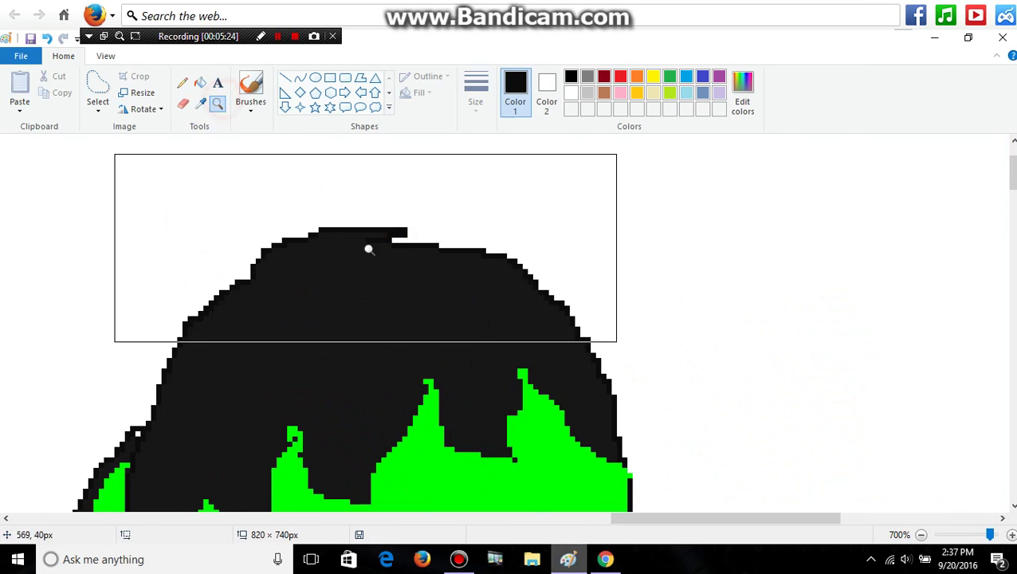
{"action": "right_click", "coordinate": [370, 247]}
{"action": "right_click", "coordinate": [44, 271]}
{"action": "left_click", "coordinate": [160, 302]}
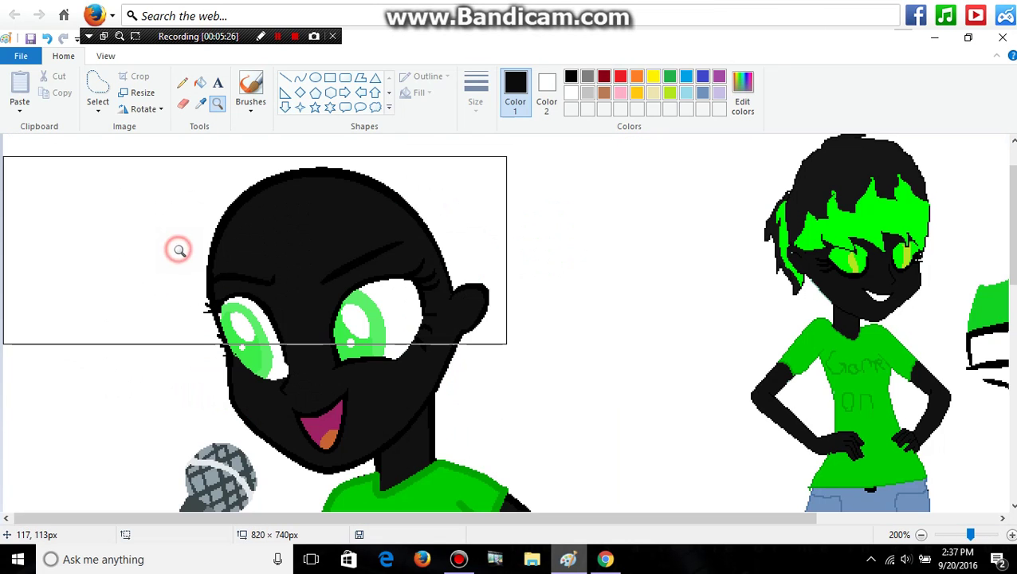
{"action": "left_click", "coordinate": [182, 82]}
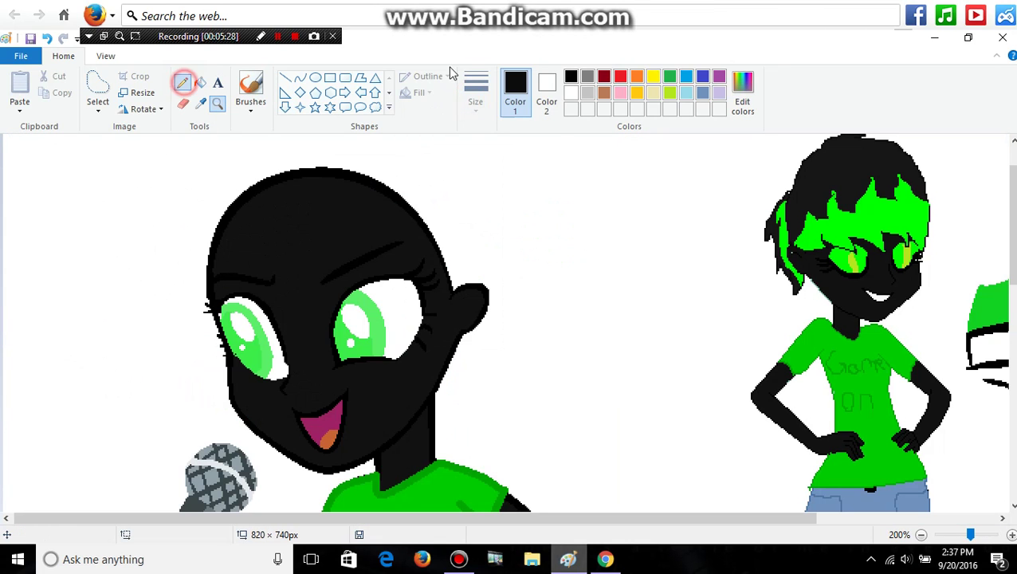
{"action": "left_click", "coordinate": [474, 102]}
{"action": "left_click", "coordinate": [510, 171]}
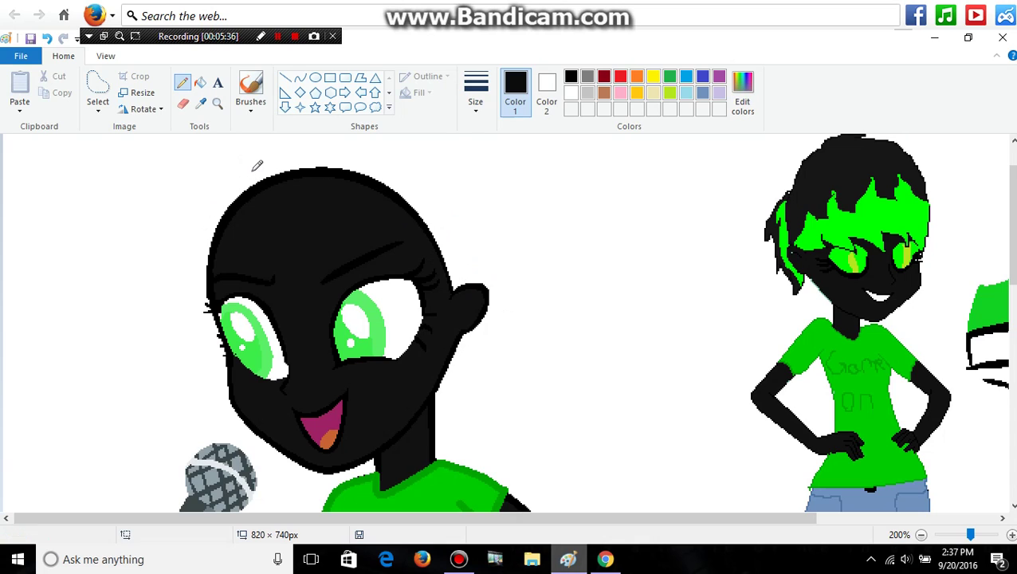
{"action": "mouse_move", "coordinate": [253, 169]}
{"action": "left_mouse_down"}
{"action": "mouse_move", "coordinate": [185, 237]}
{"action": "mouse_move", "coordinate": [175, 289]}
{"action": "mouse_move", "coordinate": [188, 339]}
{"action": "left_mouse_up"}
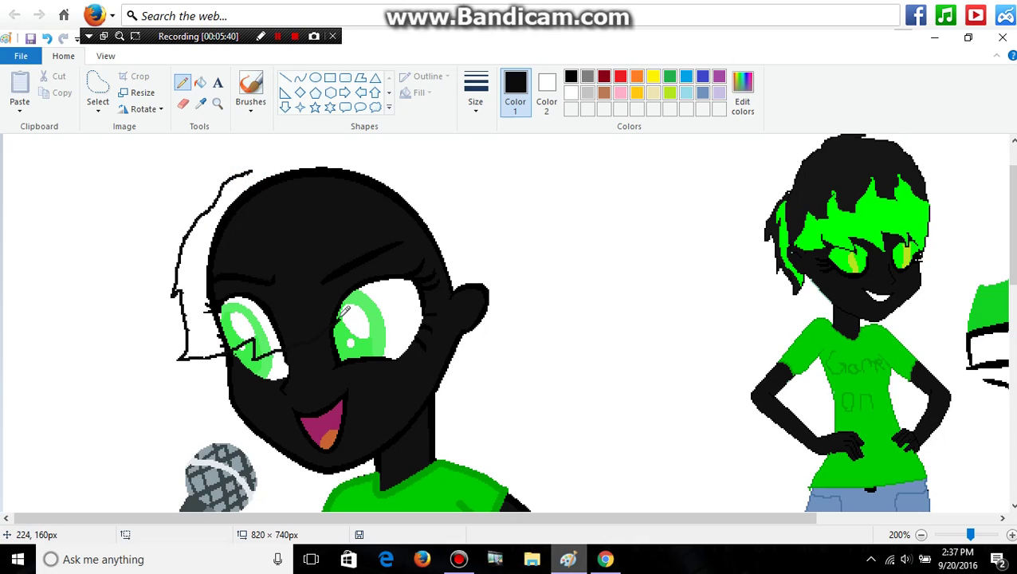
{"action": "left_click_drag", "start_coordinate": [360, 310], "coordinate": [404, 290]}
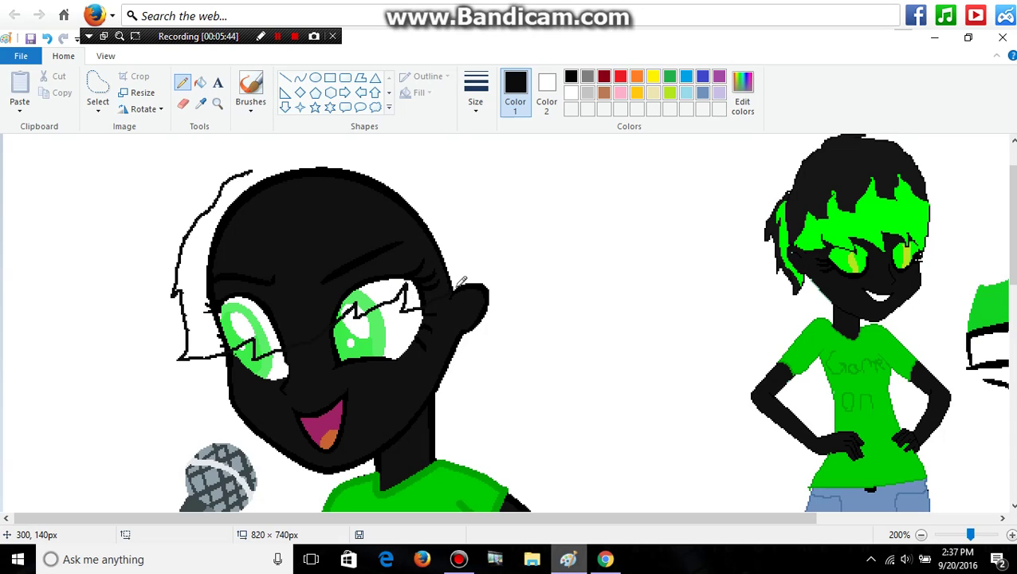
Outline the top and back of the hair from the pointed tuft above the forehead down to the ear.
{"action": "mouse_move", "coordinate": [249, 170]}
{"action": "left_mouse_down"}
{"action": "mouse_move", "coordinate": [255, 151]}
{"action": "mouse_move", "coordinate": [315, 146]}
{"action": "mouse_move", "coordinate": [374, 163]}
{"action": "left_mouse_up"}
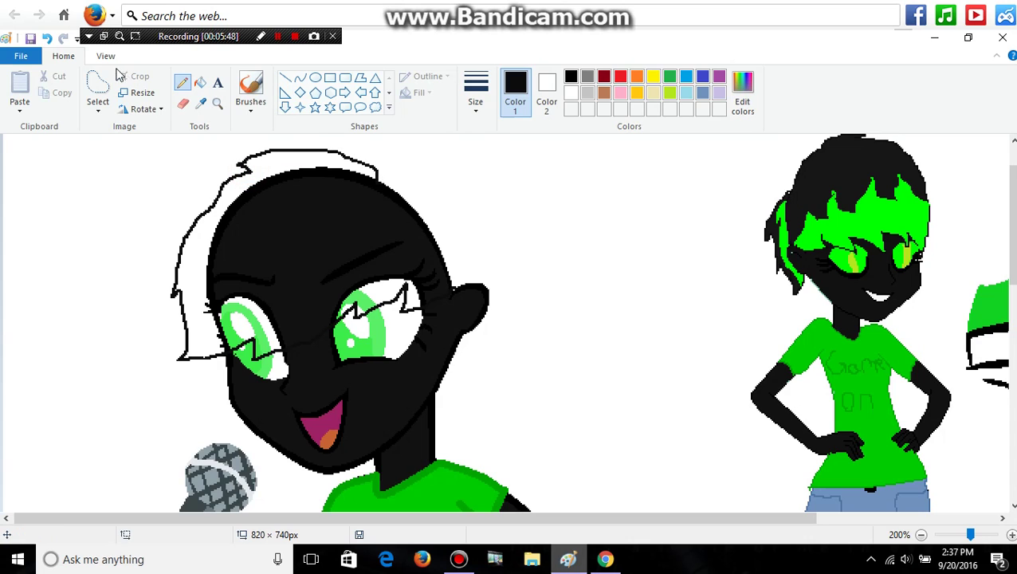
{"action": "left_click", "coordinate": [47, 39]}
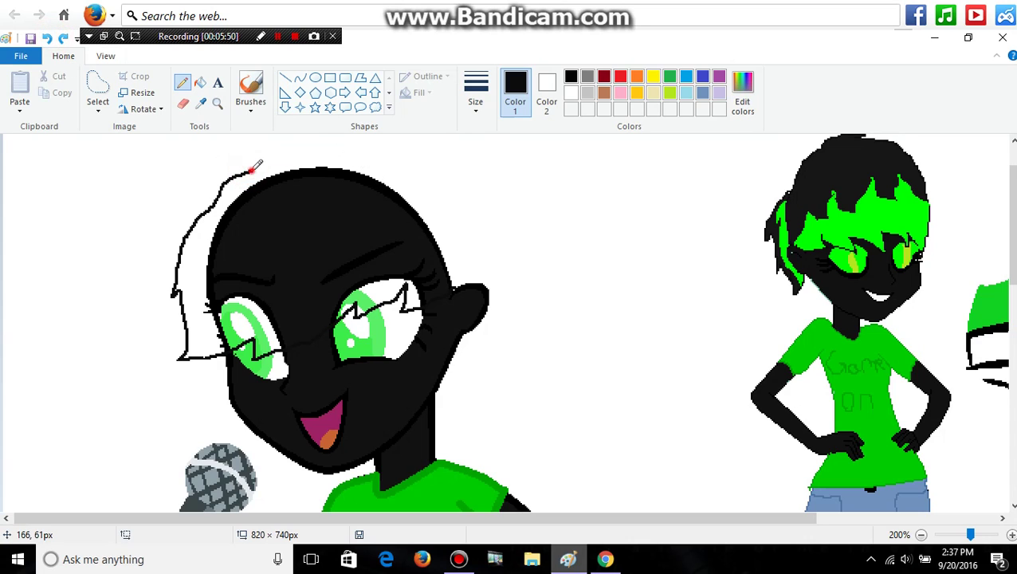
{"action": "mouse_move", "coordinate": [250, 172]}
{"action": "left_mouse_down"}
{"action": "mouse_move", "coordinate": [328, 146]}
{"action": "mouse_move", "coordinate": [369, 157]}
{"action": "left_mouse_up"}
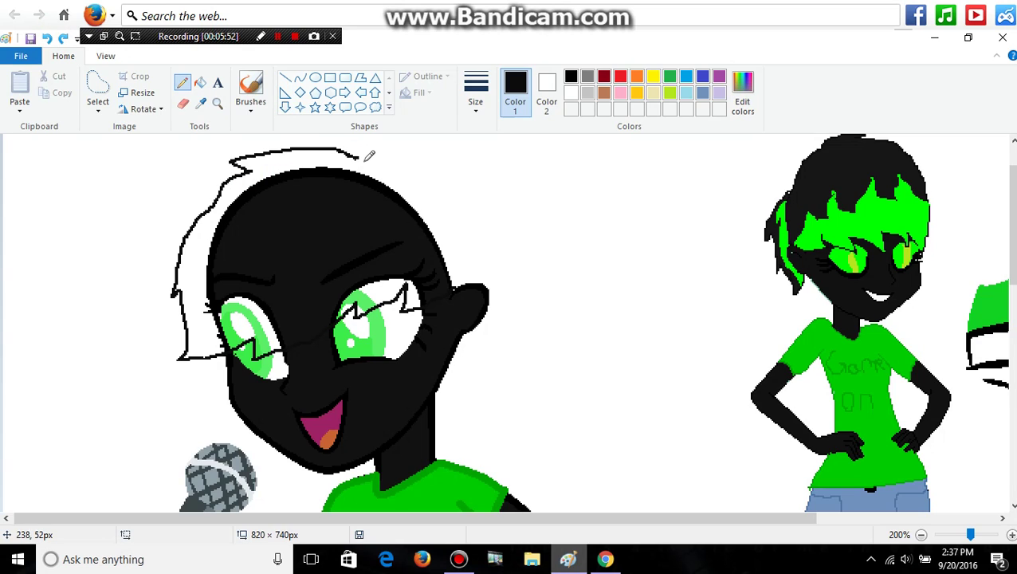
{"action": "left_click_drag", "start_coordinate": [411, 183], "coordinate": [461, 266]}
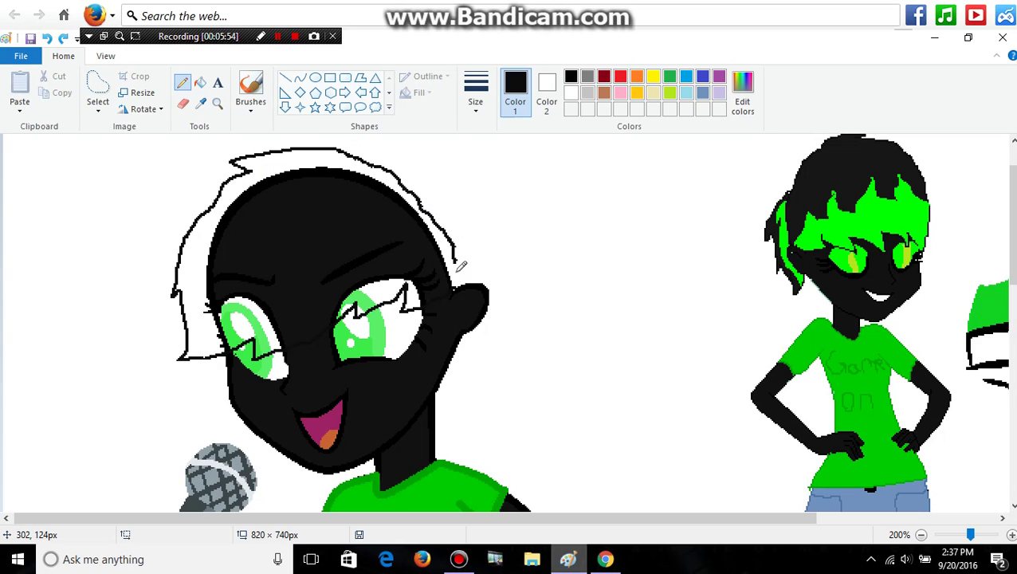
{"action": "left_click_drag", "start_coordinate": [482, 321], "coordinate": [472, 404]}
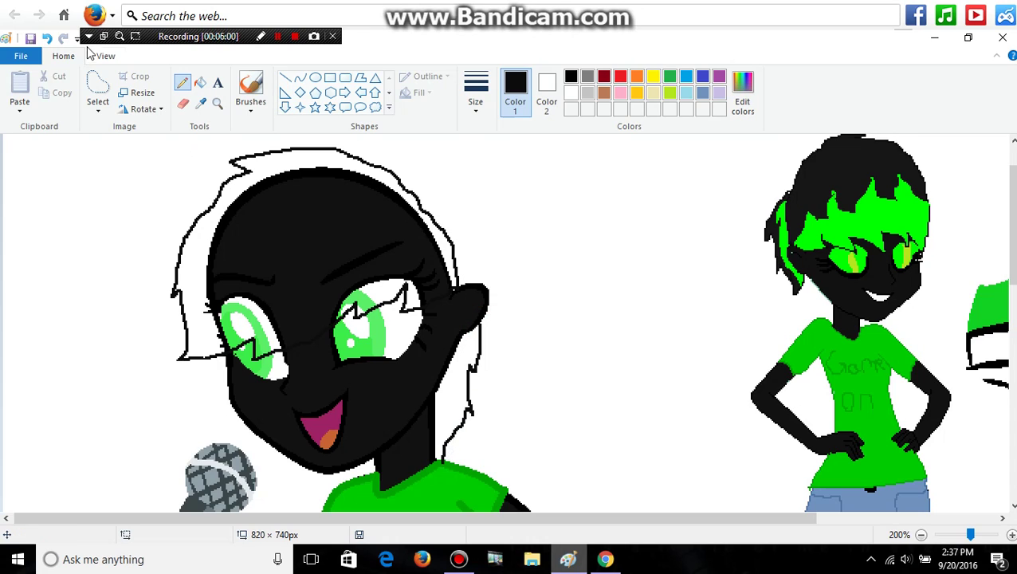
{"action": "left_click", "coordinate": [46, 37]}
{"action": "left_click", "coordinate": [46, 37]}
Outline a wavy, pointed lock of hair with the Pencil from beneath the ear down to the neck.
{"action": "left_click", "coordinate": [217, 103]}
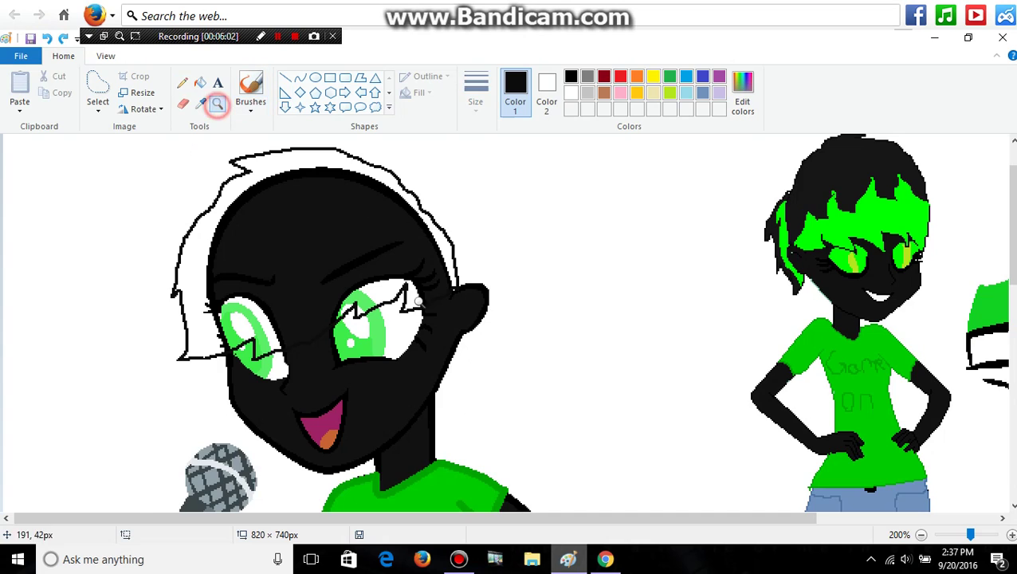
{"action": "left_click", "coordinate": [416, 300]}
{"action": "left_click", "coordinate": [204, 182]}
{"action": "left_click", "coordinate": [466, 334]}
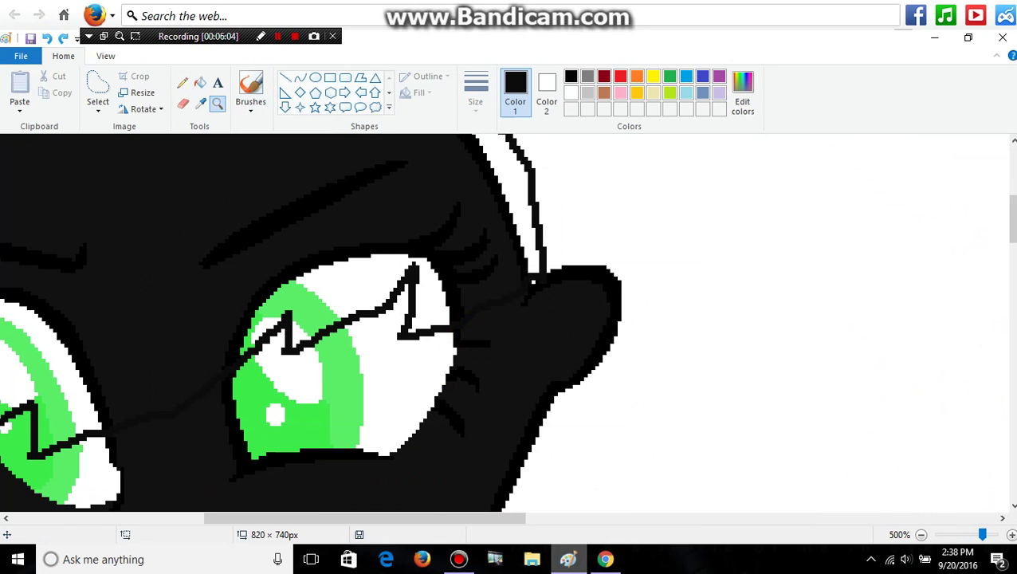
{"action": "scroll", "coordinate": [506, 323], "scroll_direction": "down", "scroll_amount": 5}
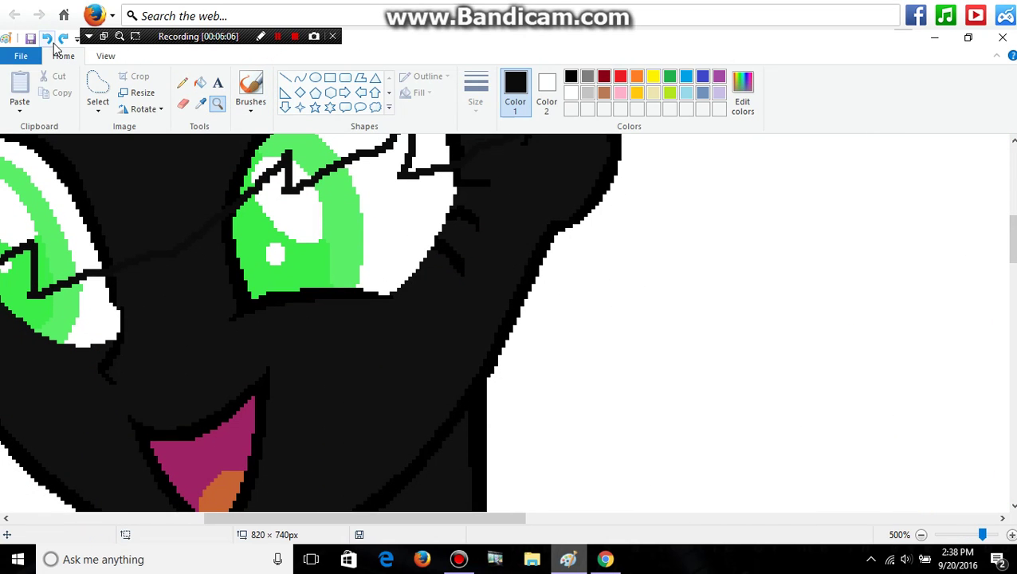
{"action": "left_click", "coordinate": [181, 83]}
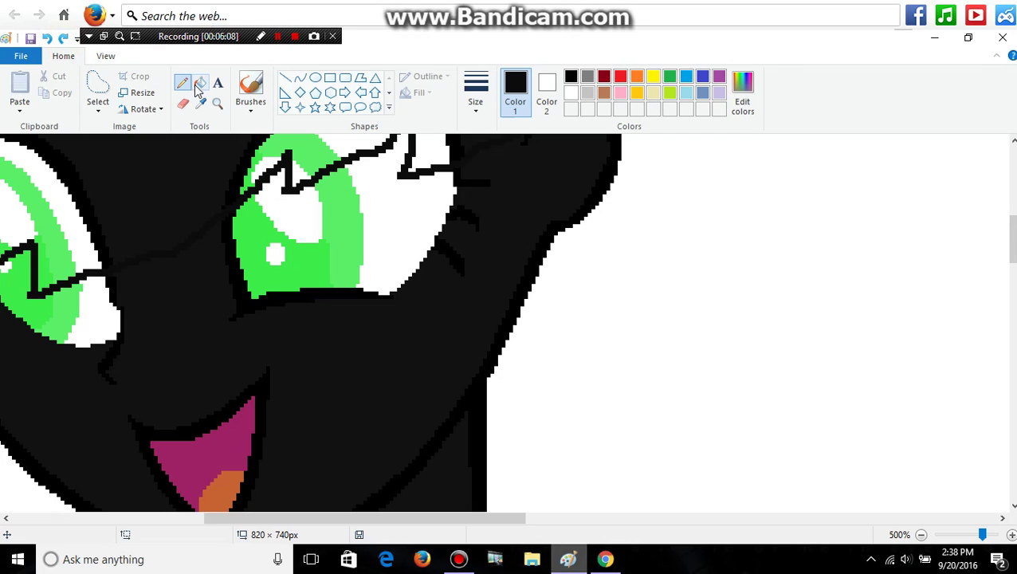
{"action": "mouse_move", "coordinate": [610, 193]}
{"action": "left_mouse_down"}
{"action": "mouse_move", "coordinate": [617, 226]}
{"action": "mouse_move", "coordinate": [603, 299]}
{"action": "mouse_move", "coordinate": [610, 393]}
{"action": "mouse_move", "coordinate": [542, 474]}
{"action": "mouse_move", "coordinate": [538, 516]}
{"action": "mouse_move", "coordinate": [503, 498]}
{"action": "left_mouse_up"}
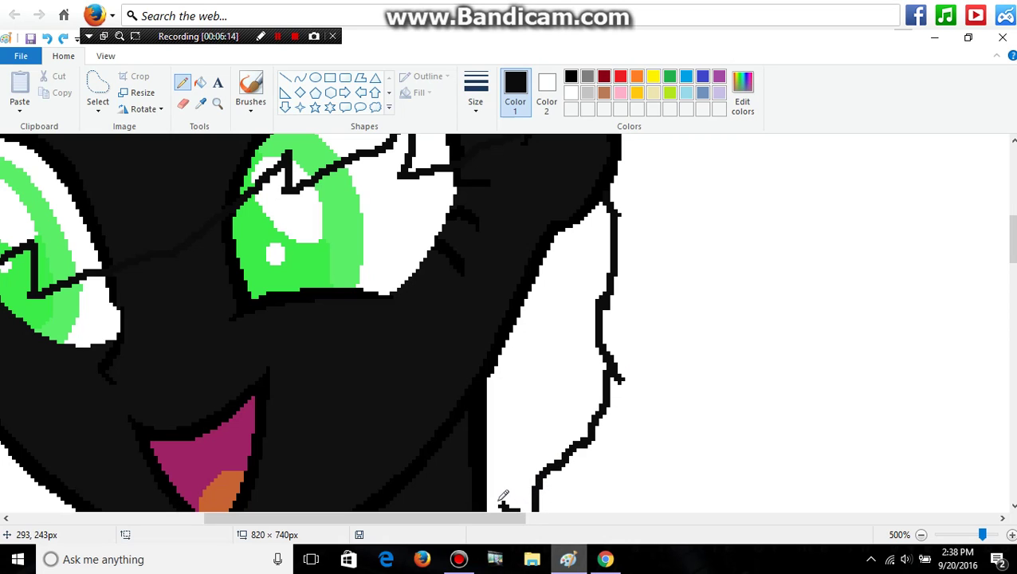
Fill the head, lashes and covered eye parts inside the hair outline with white.
{"action": "left_click", "coordinate": [217, 105]}
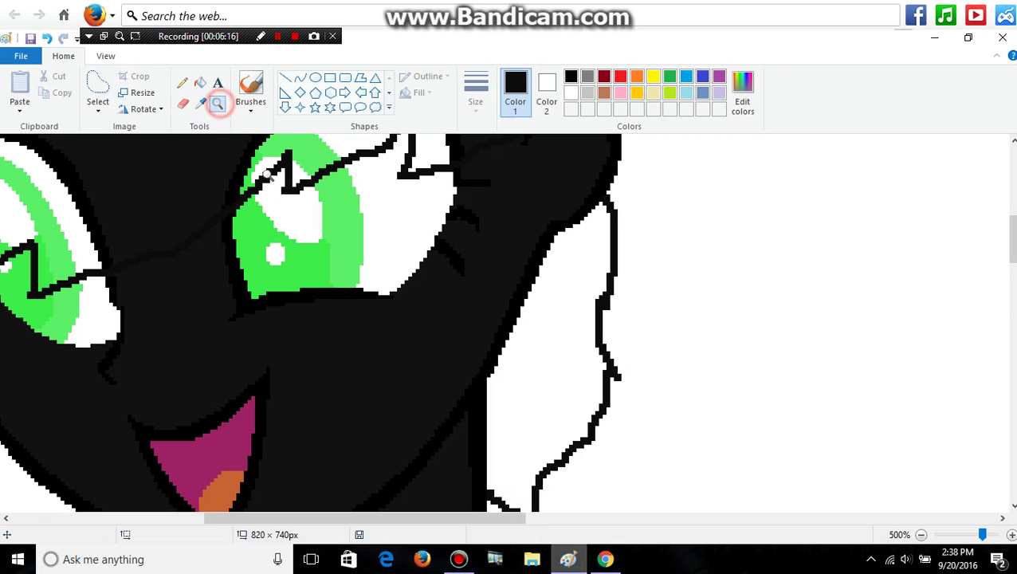
{"action": "right_click", "coordinate": [318, 238]}
{"action": "right_click", "coordinate": [152, 198]}
{"action": "left_click", "coordinate": [121, 194]}
{"action": "left_click", "coordinate": [186, 241]}
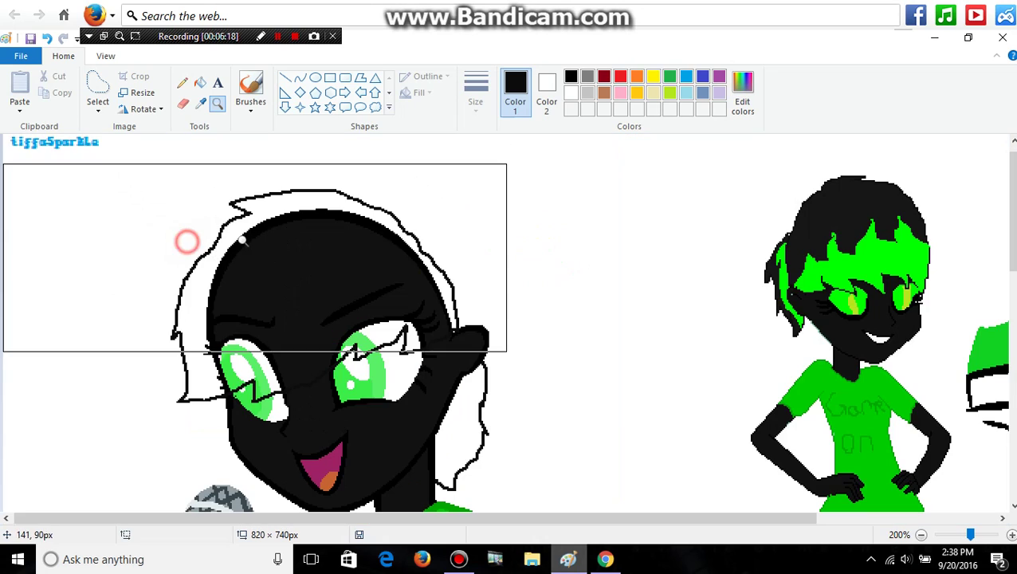
{"action": "left_click", "coordinate": [200, 82]}
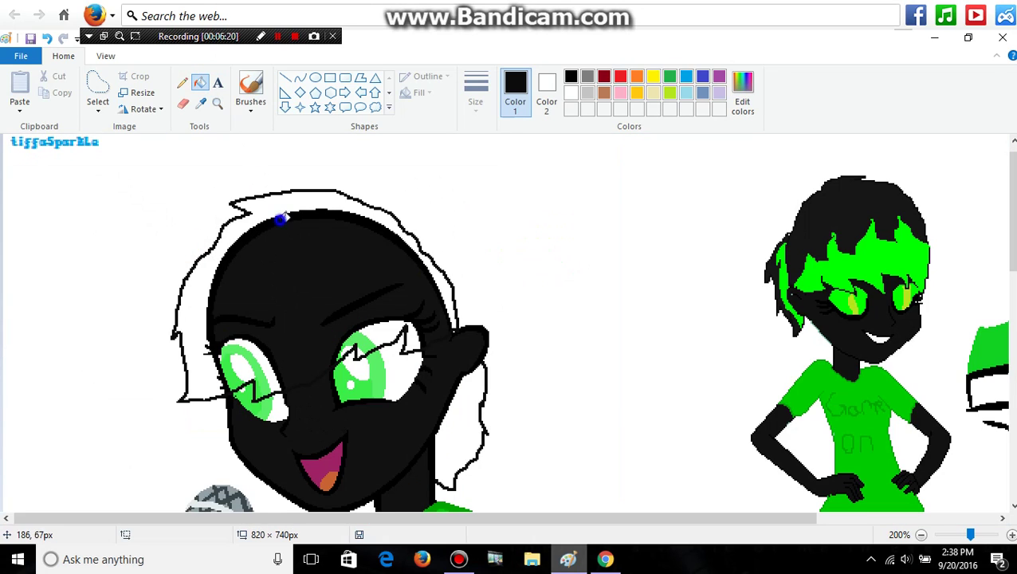
{"action": "left_click", "coordinate": [304, 263]}
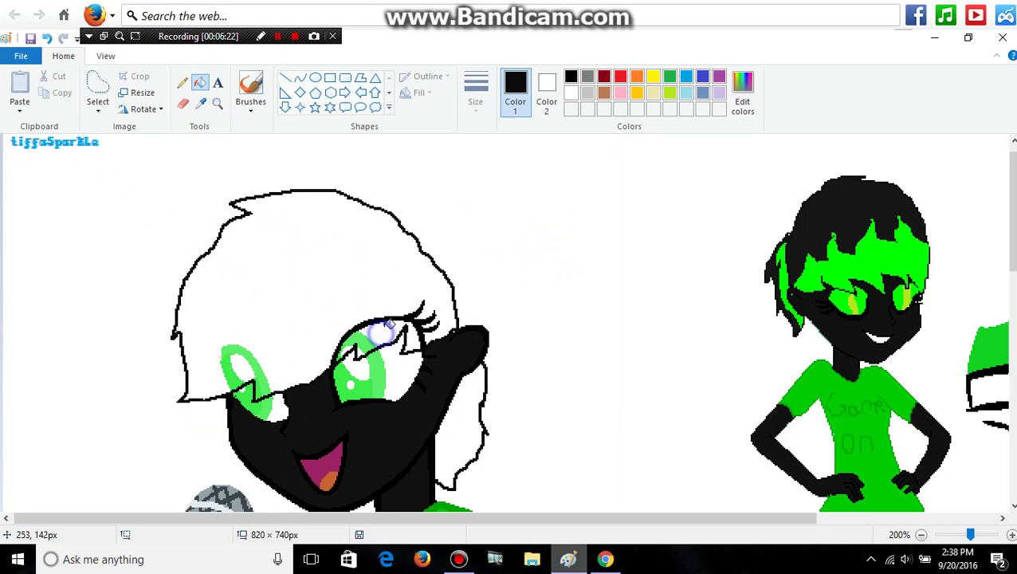
{"action": "left_click", "coordinate": [383, 327]}
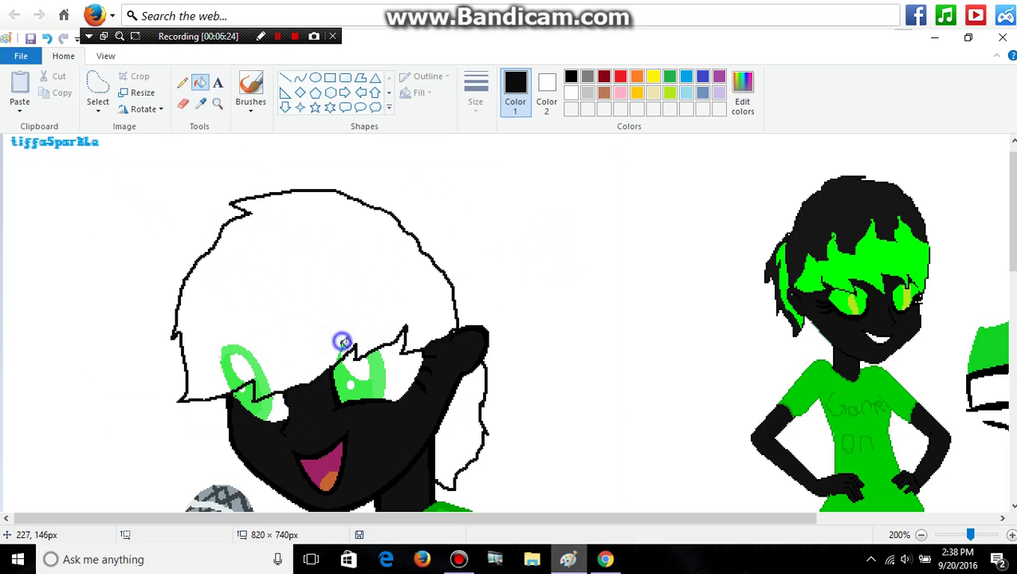
{"action": "left_click", "coordinate": [251, 359]}
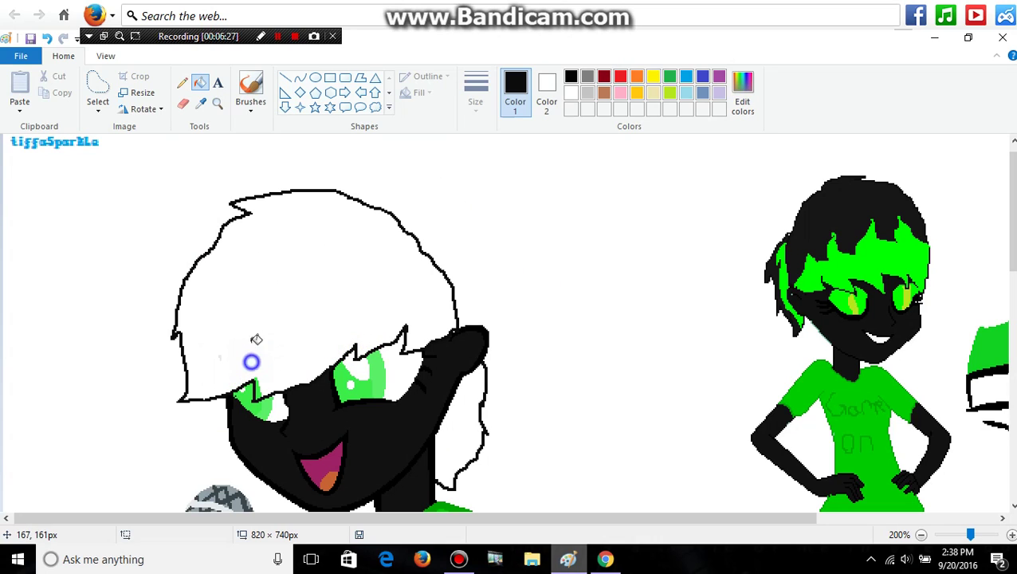
Fill the main hair and the lock behind the neck with the black sampled from the reference character's hair.
{"action": "left_click", "coordinate": [200, 104]}
{"action": "left_click", "coordinate": [855, 211]}
{"action": "left_click", "coordinate": [361, 243]}
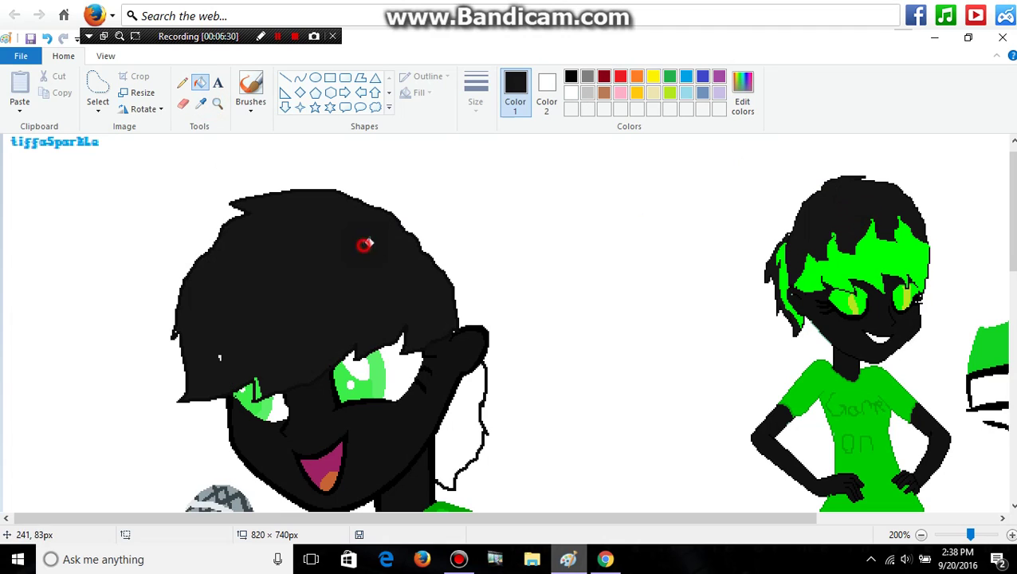
{"action": "left_click", "coordinate": [466, 422]}
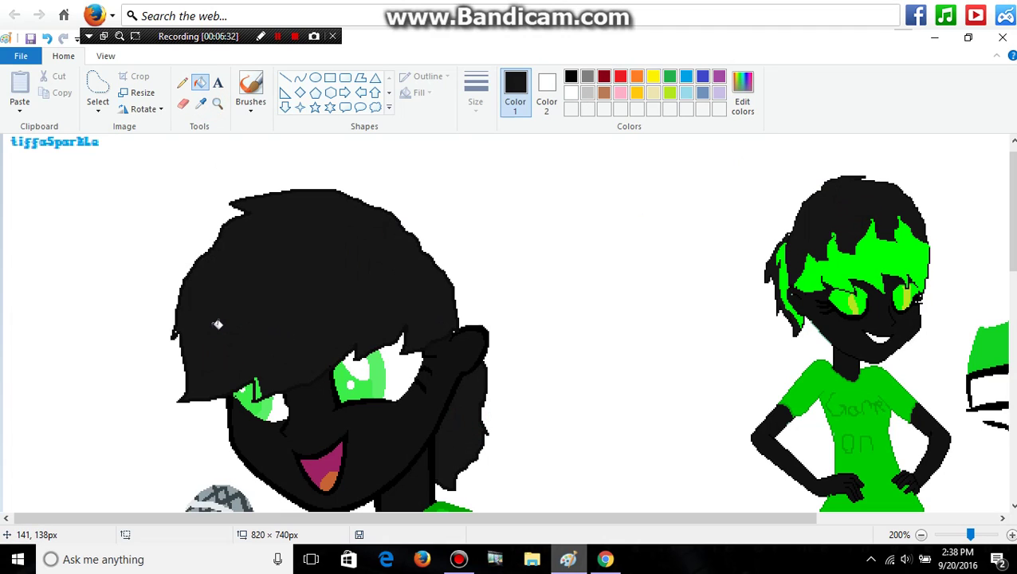
Draw a zigzag line across the fringe in the reference hair's bright green and fill the hair below it with that green.
{"action": "left_click", "coordinate": [202, 106]}
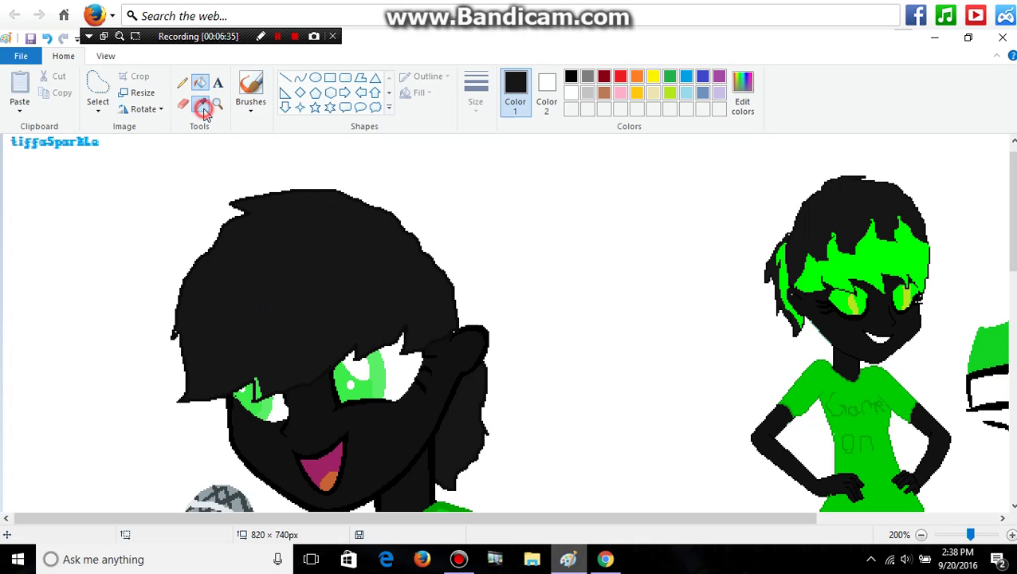
{"action": "left_click", "coordinate": [883, 263]}
{"action": "left_click", "coordinate": [182, 83]}
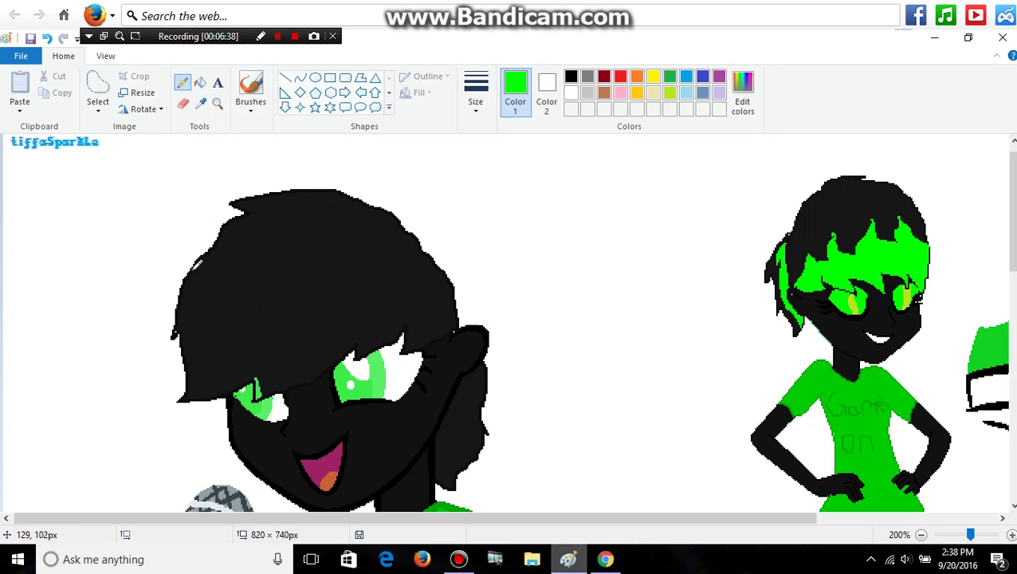
{"action": "left_click_drag", "start_coordinate": [191, 271], "coordinate": [219, 271]}
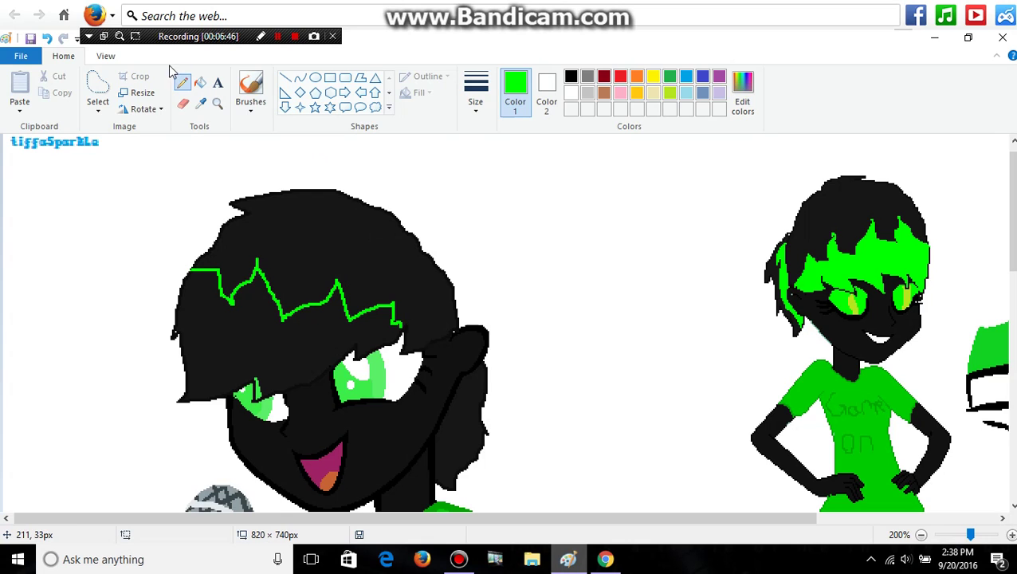
{"action": "left_click", "coordinate": [200, 83]}
{"action": "left_click", "coordinate": [239, 315]}
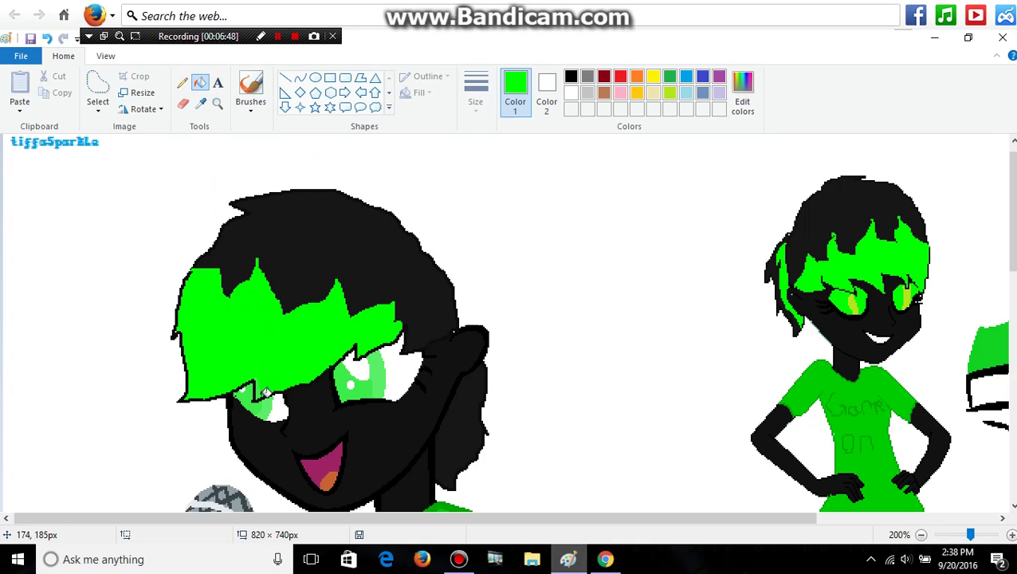
{"action": "left_click", "coordinate": [261, 387]}
{"action": "left_click", "coordinate": [47, 38]}
Draw a bright green line down the lock behind the neck and fill its inner side with the same green.
{"action": "left_click", "coordinate": [182, 82]}
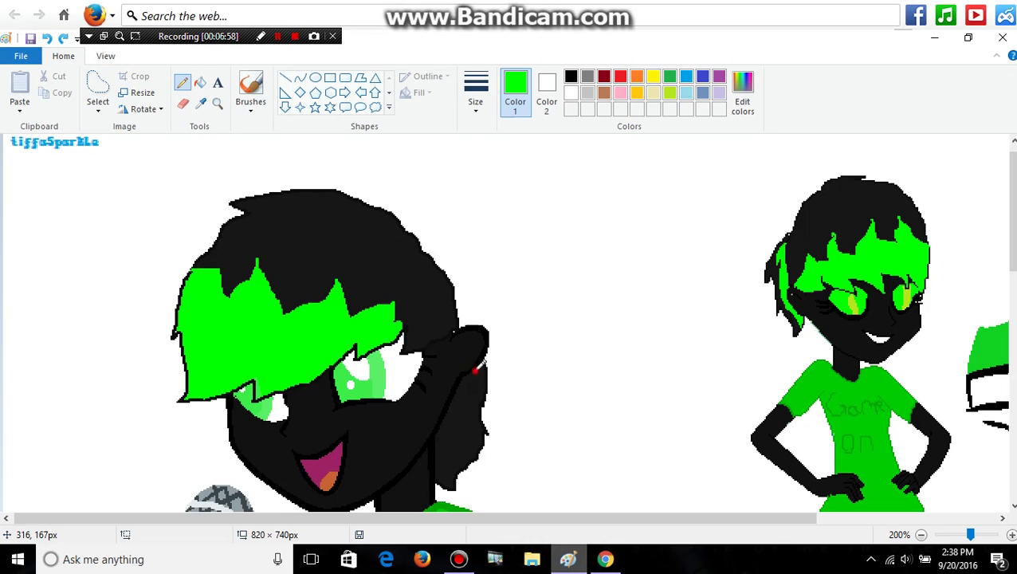
{"action": "left_click_drag", "start_coordinate": [475, 368], "coordinate": [469, 398]}
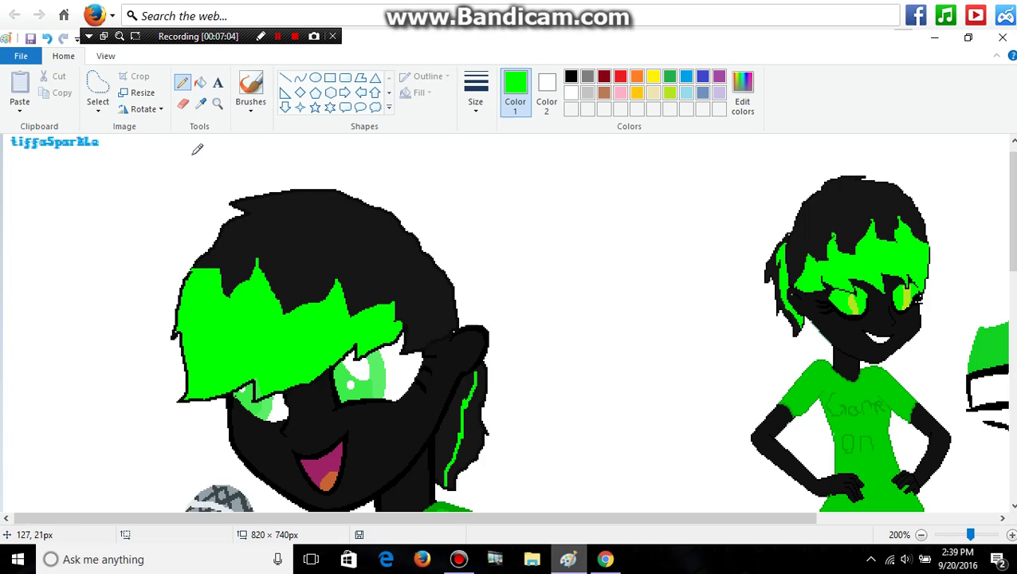
{"action": "left_click", "coordinate": [199, 84]}
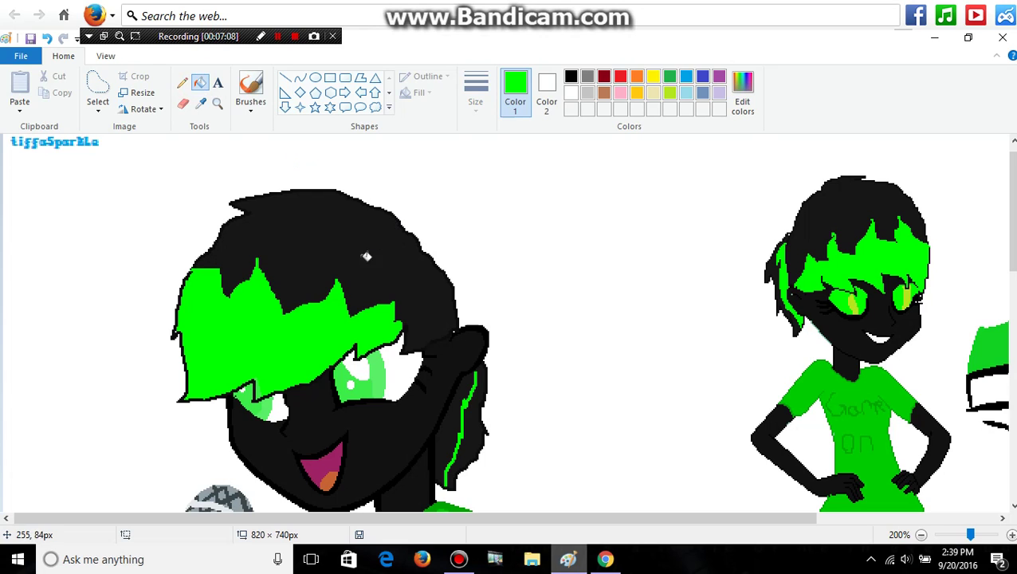
{"action": "left_click", "coordinate": [452, 421]}
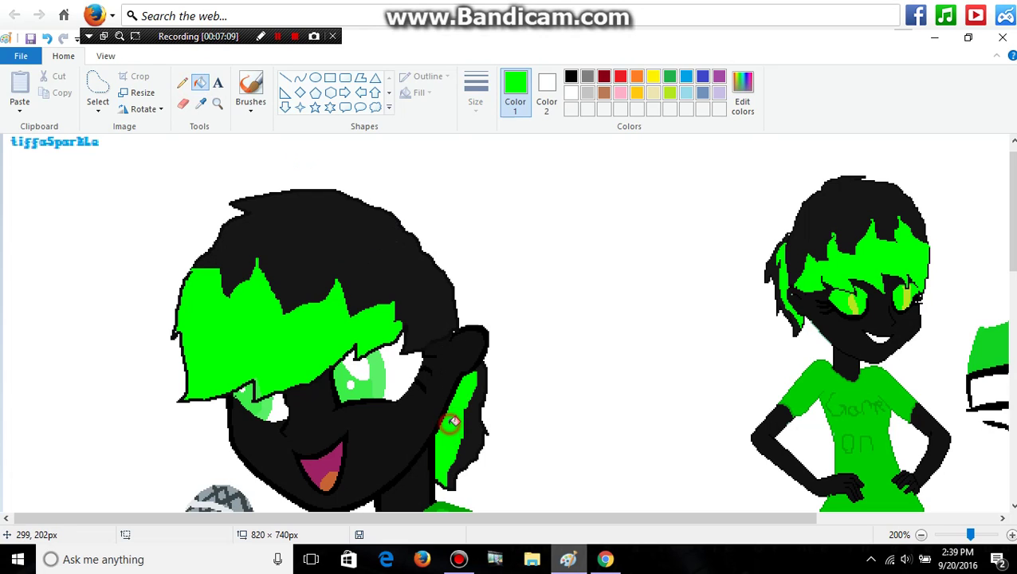
Crop the reference character and spare eye off the canvas, and widen the blank canvas area to 1028 px.
{"action": "left_click", "coordinate": [221, 104]}
{"action": "right_click", "coordinate": [460, 362]}
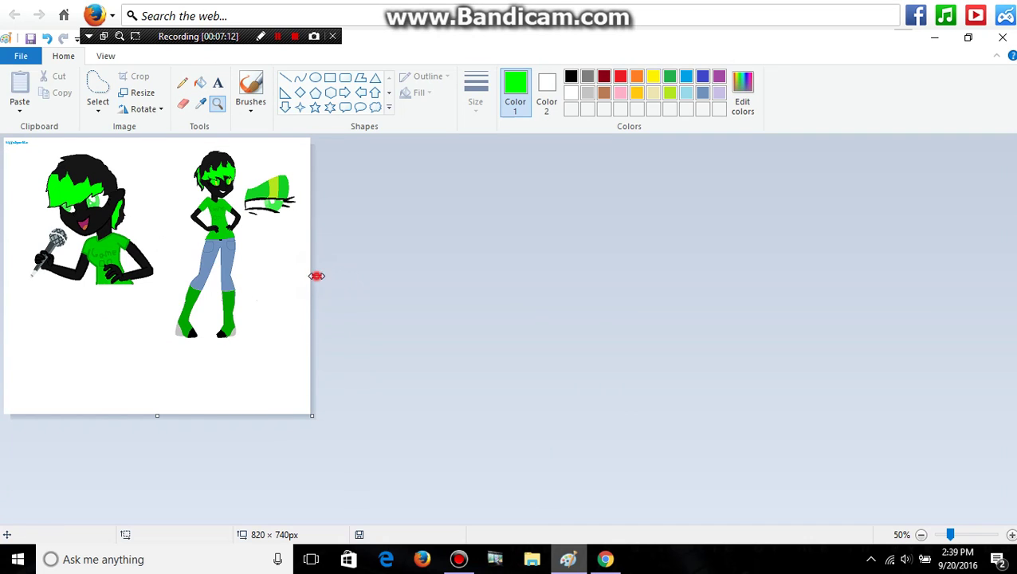
{"action": "left_click_drag", "start_coordinate": [317, 275], "coordinate": [168, 276]}
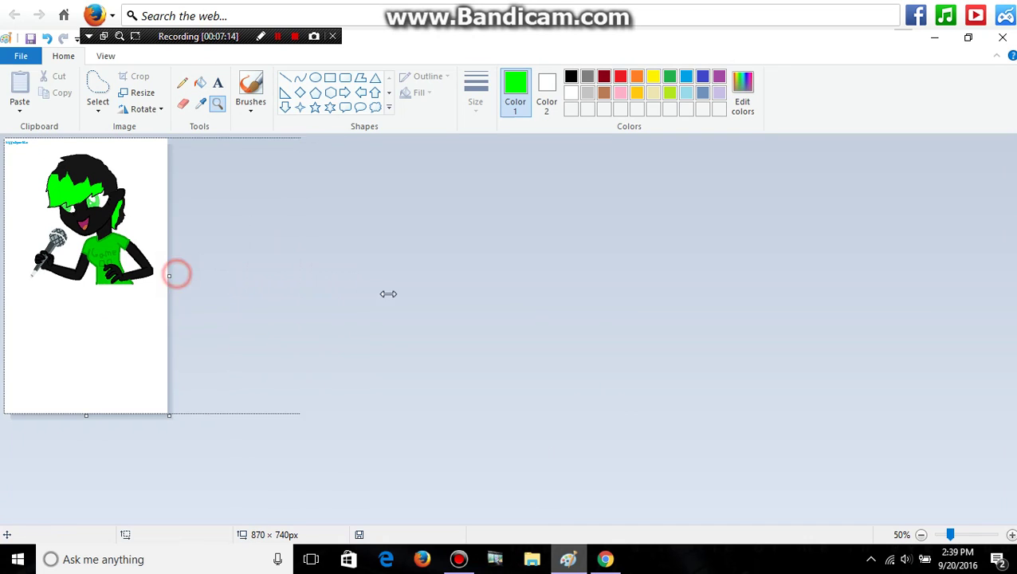
{"action": "left_click_drag", "start_coordinate": [388, 293], "coordinate": [388, 294]}
{"action": "left_click", "coordinate": [82, 165]}
{"action": "left_click", "coordinate": [119, 198]}
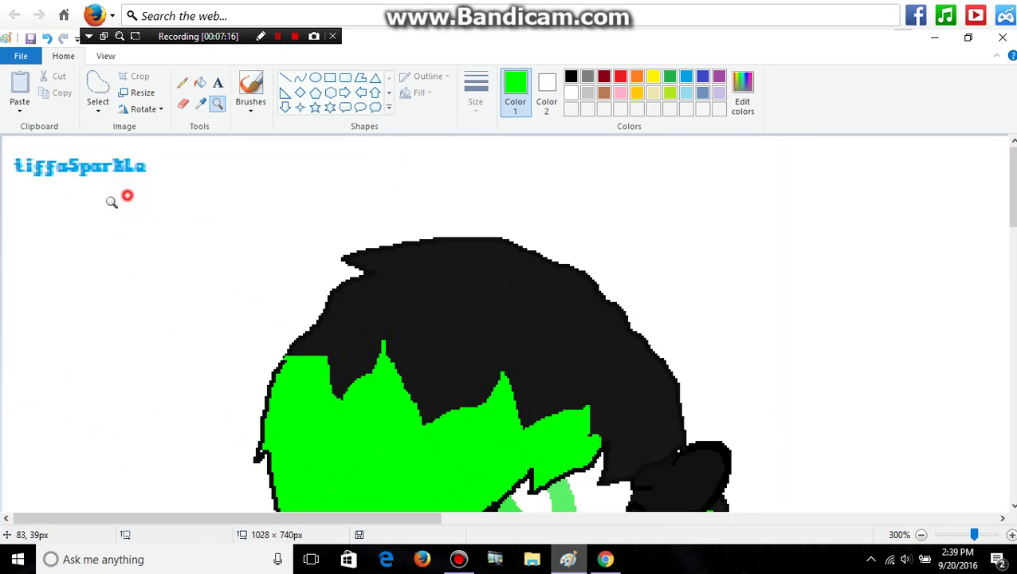
Delete the blue signature text from the blank area above the character.
{"action": "left_click", "coordinate": [98, 87]}
{"action": "mouse_move", "coordinate": [199, 191]}
{"action": "left_mouse_down"}
{"action": "mouse_move", "coordinate": [22, 220]}
{"action": "mouse_move", "coordinate": [154, 166]}
{"action": "mouse_move", "coordinate": [113, 188]}
{"action": "left_mouse_up"}
{"action": "key", "text": "Delete"}
Shorten the canvas to a height of 496 px, removing most of the blank area below the character.
{"action": "left_click", "coordinate": [217, 103]}
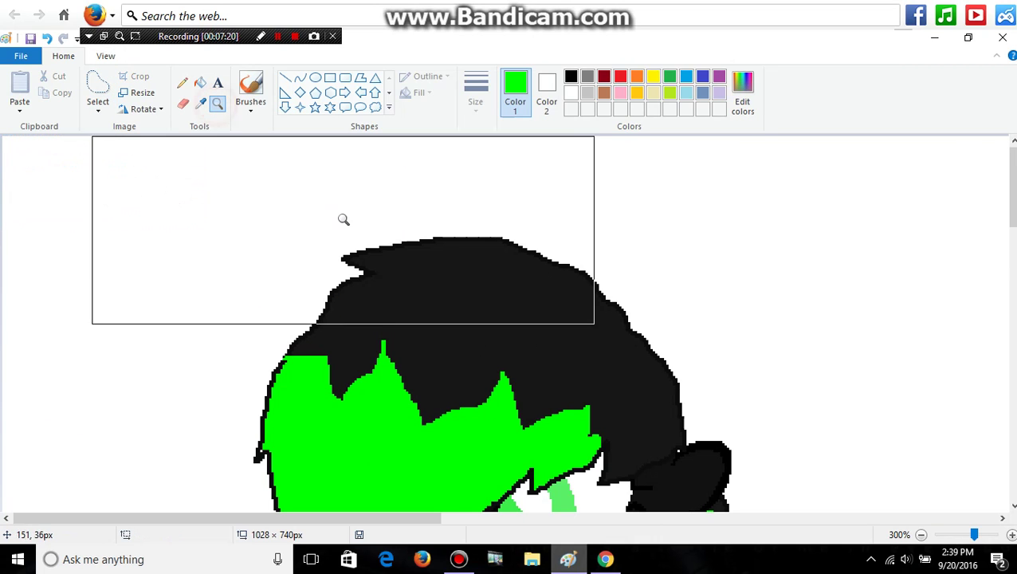
{"action": "right_click", "coordinate": [343, 219]}
{"action": "right_click", "coordinate": [211, 415]}
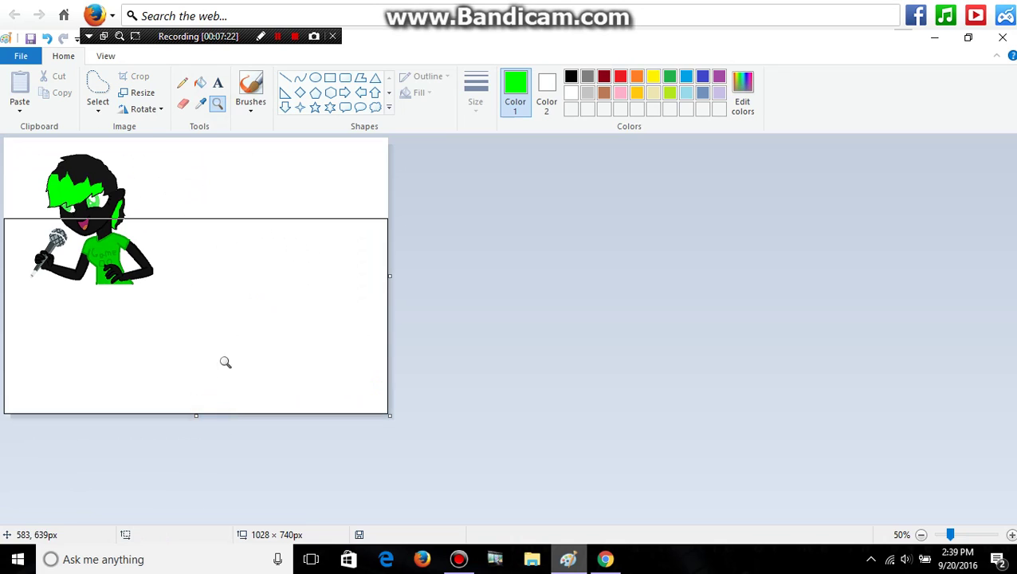
{"action": "left_click_drag", "start_coordinate": [198, 423], "coordinate": [205, 288]}
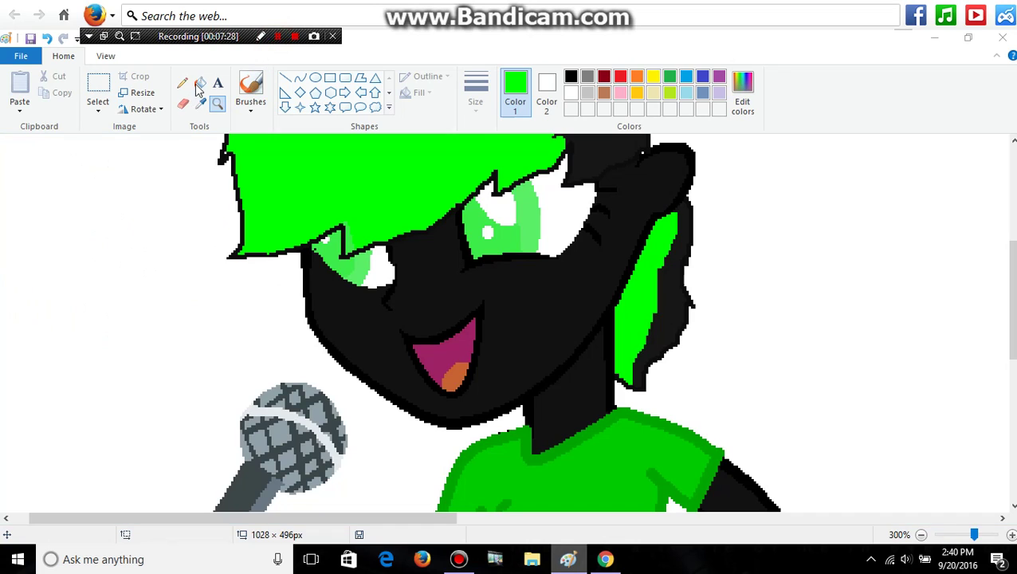
Fill the whites and white highlights of both eyes with light grey.
{"action": "left_click", "coordinate": [200, 83]}
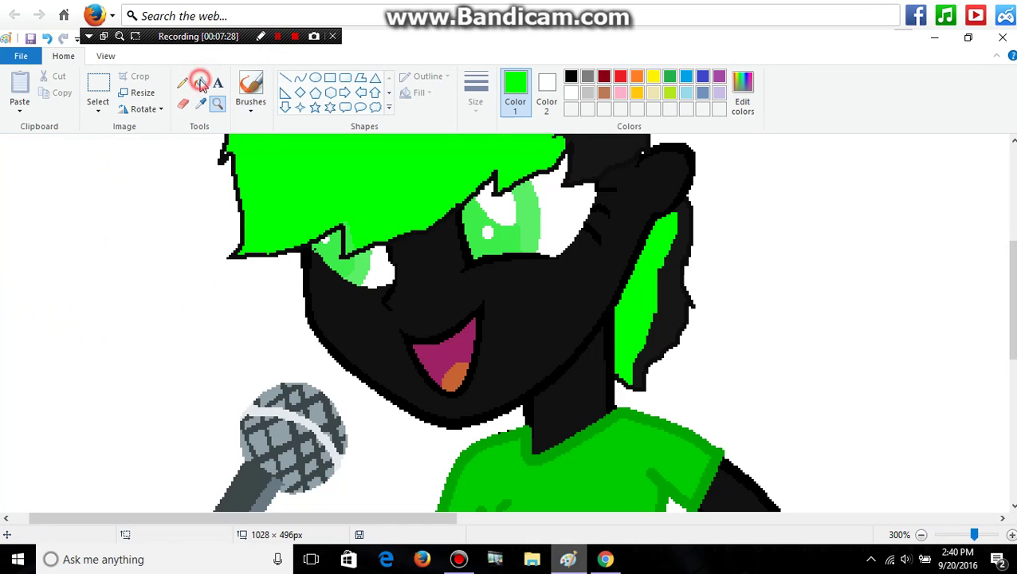
{"action": "left_click", "coordinate": [575, 94]}
{"action": "left_click", "coordinate": [588, 94]}
{"action": "left_click", "coordinate": [566, 215]}
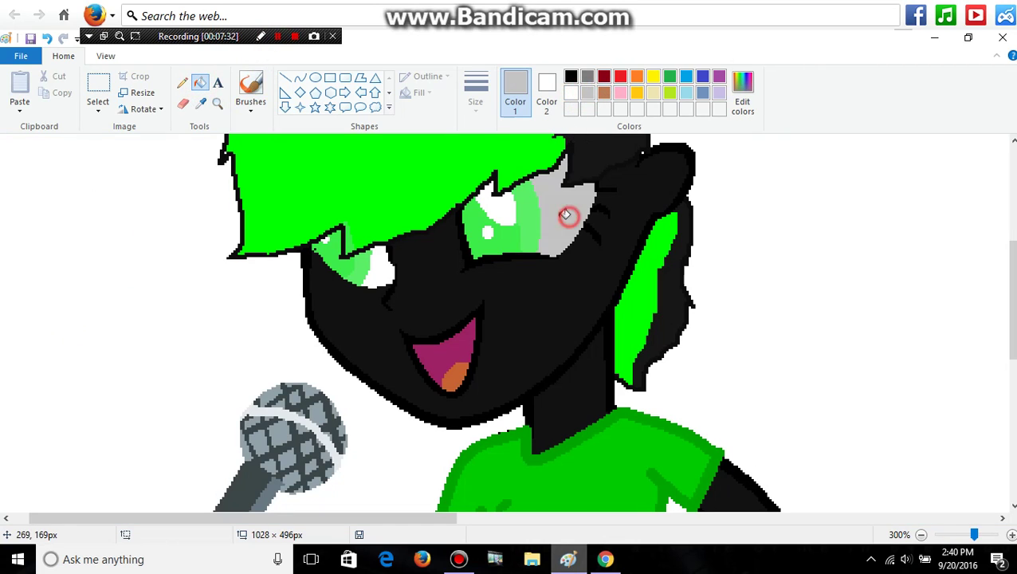
{"action": "left_click", "coordinate": [495, 208]}
{"action": "left_click", "coordinate": [484, 229]}
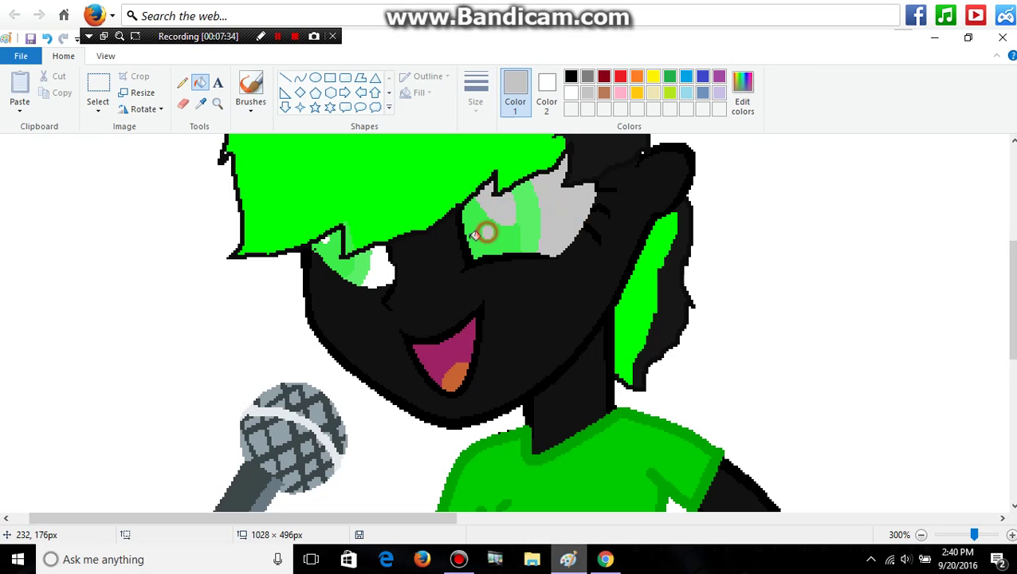
{"action": "left_click", "coordinate": [384, 270]}
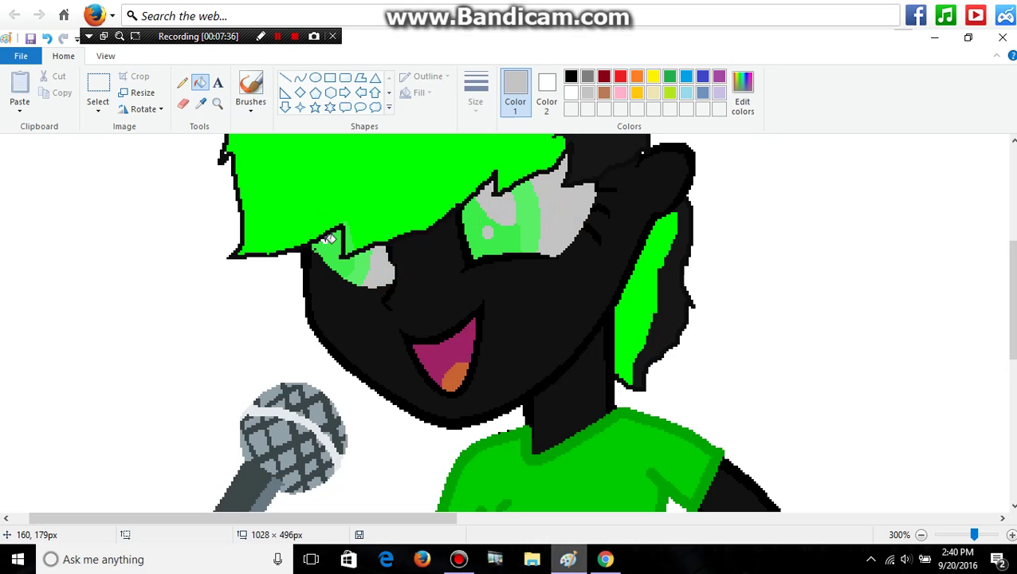
Outline the character with a free-form selection and move it onto the glowing green heart picture without its white background.
{"action": "left_click", "coordinate": [217, 104]}
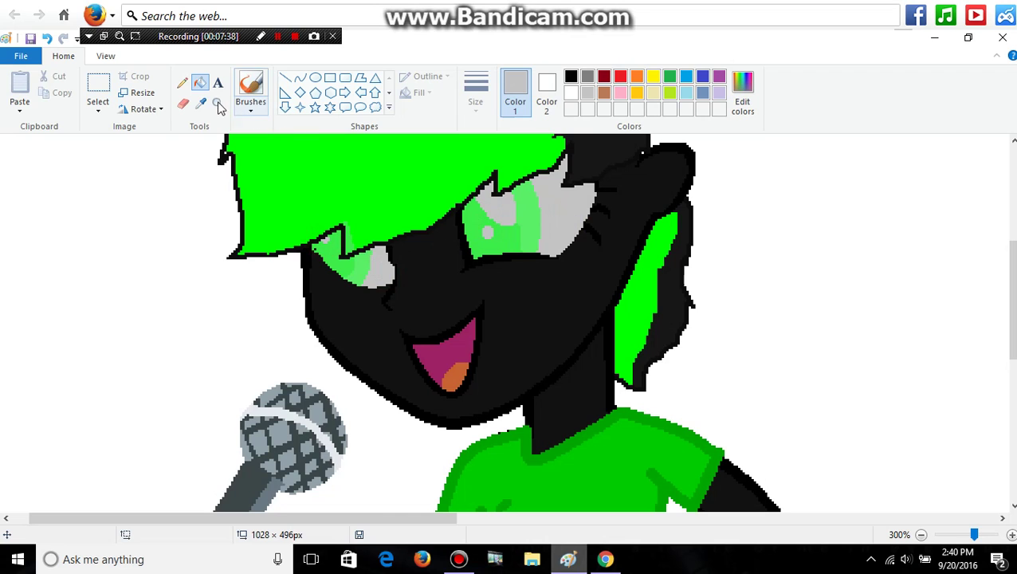
{"action": "right_click", "coordinate": [387, 277]}
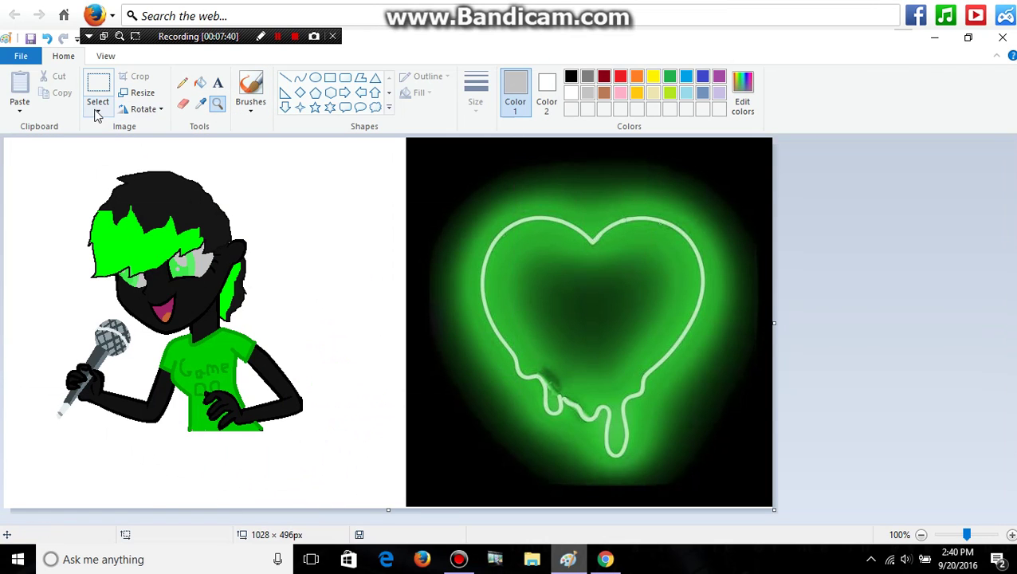
{"action": "left_click", "coordinate": [96, 107]}
{"action": "left_click", "coordinate": [146, 160]}
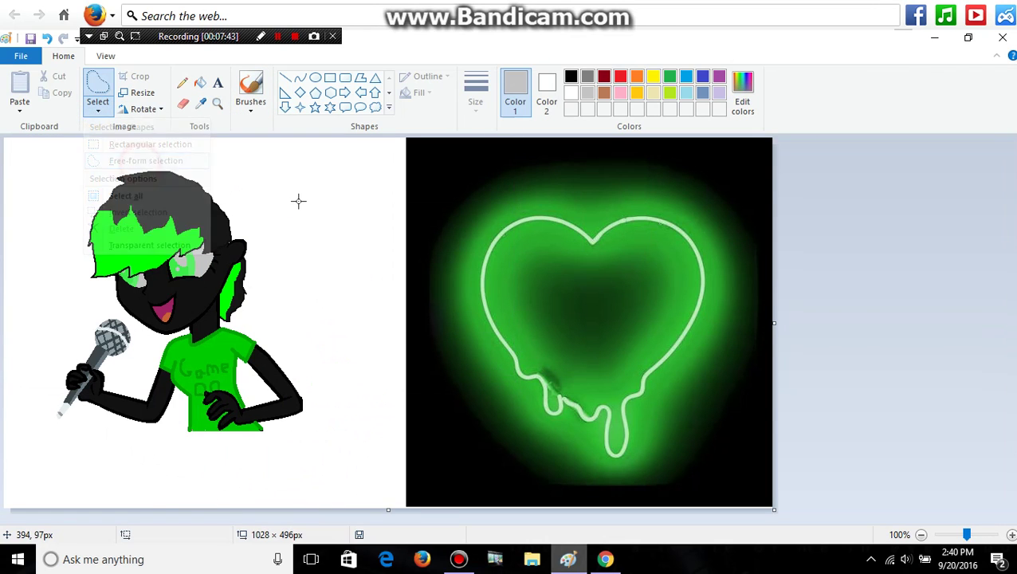
{"action": "mouse_move", "coordinate": [299, 185]}
{"action": "left_mouse_down"}
{"action": "mouse_move", "coordinate": [341, 372]}
{"action": "mouse_move", "coordinate": [309, 473]}
{"action": "mouse_move", "coordinate": [107, 474]}
{"action": "mouse_move", "coordinate": [16, 449]}
{"action": "mouse_move", "coordinate": [7, 230]}
{"action": "mouse_move", "coordinate": [122, 163]}
{"action": "left_mouse_up"}
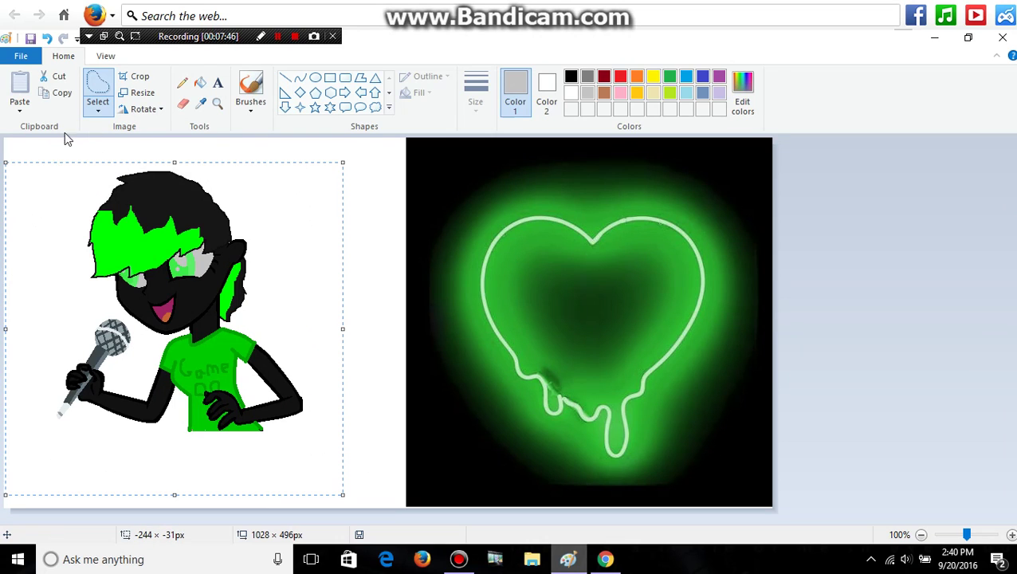
{"action": "left_click", "coordinate": [373, 190]}
{"action": "mouse_move", "coordinate": [333, 243]}
{"action": "left_mouse_down"}
{"action": "mouse_move", "coordinate": [351, 472]}
{"action": "mouse_move", "coordinate": [343, 482]}
{"action": "mouse_move", "coordinate": [49, 478]}
{"action": "mouse_move", "coordinate": [2, 410]}
{"action": "mouse_move", "coordinate": [21, 210]}
{"action": "mouse_move", "coordinate": [43, 157]}
{"action": "mouse_move", "coordinate": [214, 118]}
{"action": "mouse_move", "coordinate": [307, 191]}
{"action": "mouse_move", "coordinate": [329, 266]}
{"action": "left_mouse_up"}
{"action": "left_click_drag", "start_coordinate": [252, 282], "coordinate": [635, 292]}
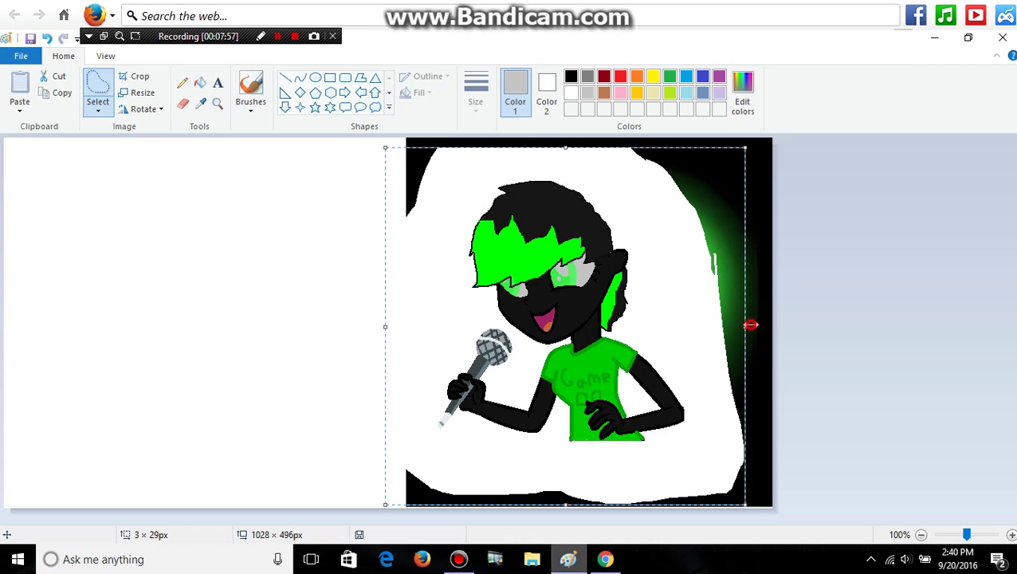
{"action": "key", "text": "ctrl+z"}
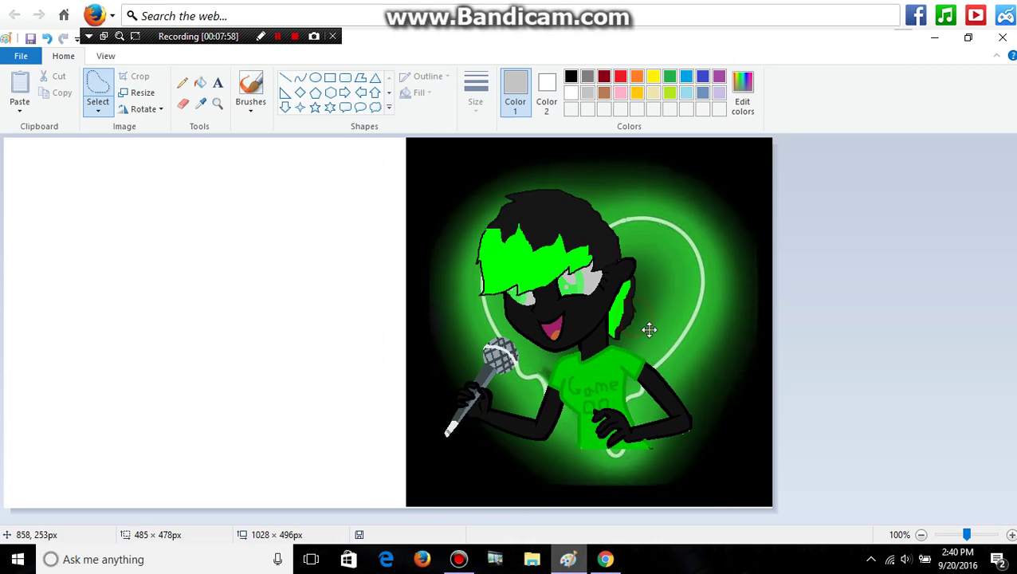
{"action": "left_click_drag", "start_coordinate": [649, 329], "coordinate": [651, 361]}
Fill the grey areas and highlights of both eyes with white again.
{"action": "left_click", "coordinate": [217, 104]}
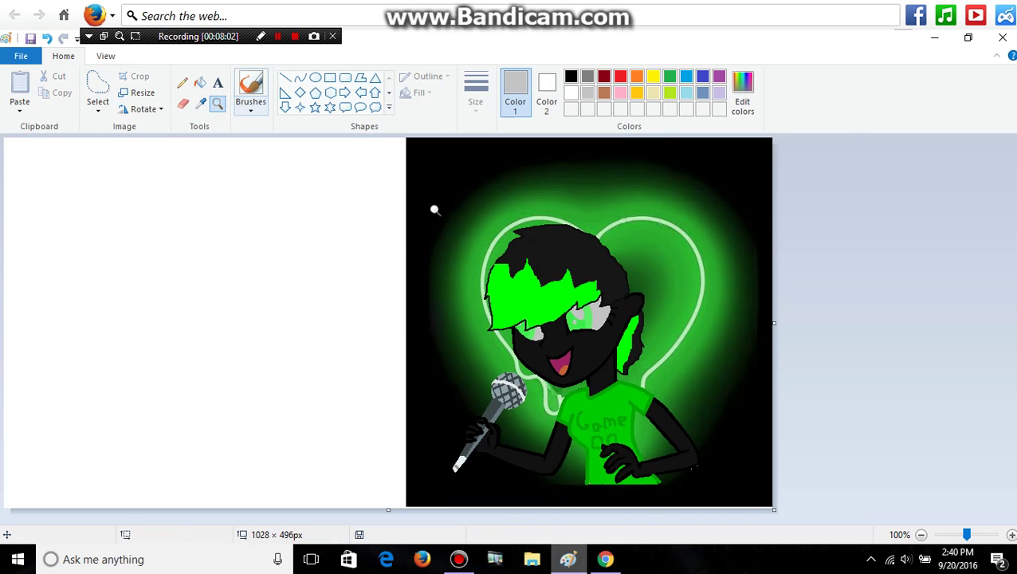
{"action": "left_click", "coordinate": [510, 303]}
{"action": "left_click", "coordinate": [510, 303]}
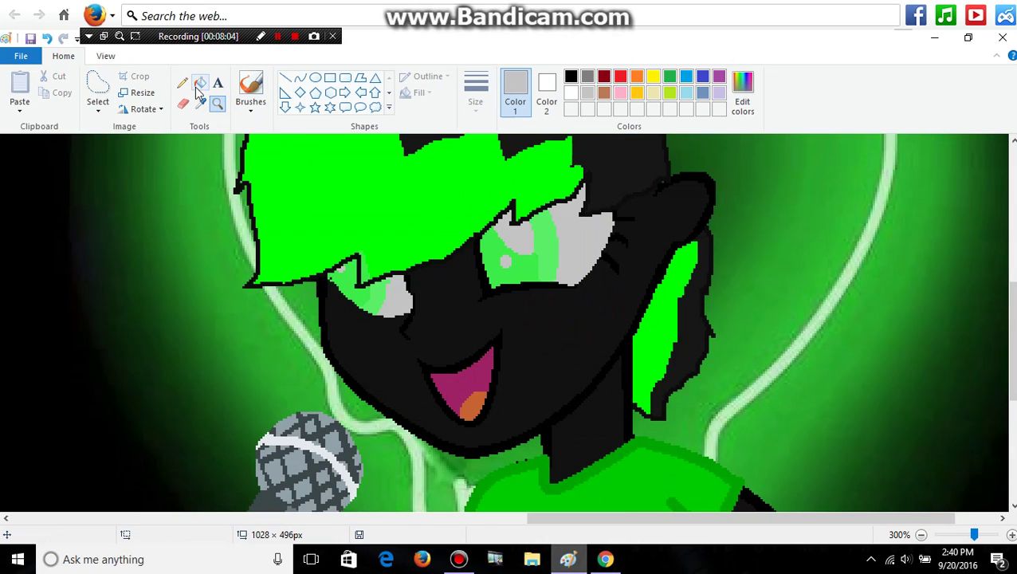
{"action": "left_click", "coordinate": [200, 82]}
{"action": "right_click", "coordinate": [592, 231]}
{"action": "right_click", "coordinate": [516, 241]}
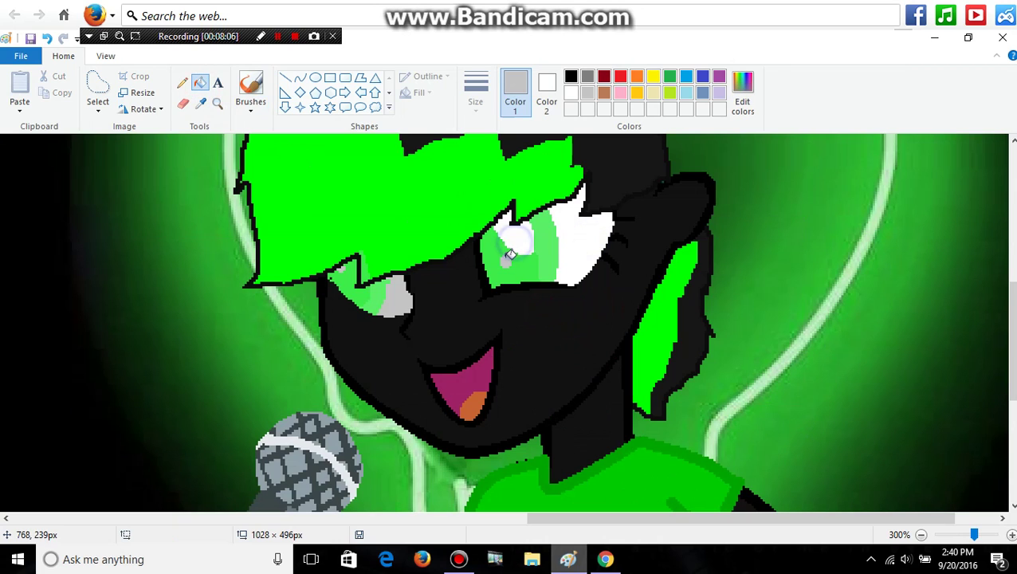
{"action": "right_click", "coordinate": [505, 260]}
{"action": "right_click", "coordinate": [396, 294]}
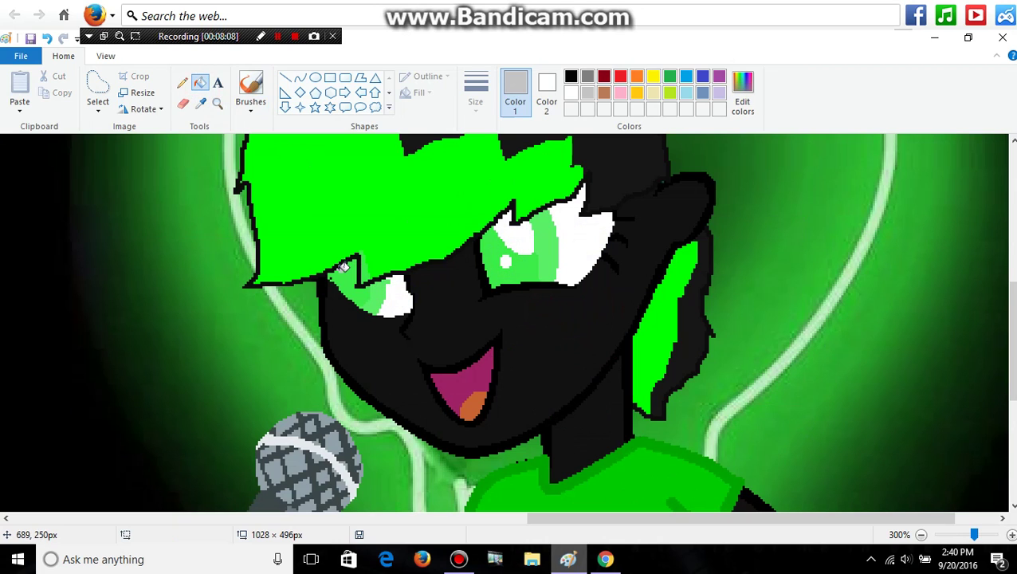
Crop the image to about 439 × 470 px around the character and heart, and view it full screen.
{"action": "left_click", "coordinate": [217, 103]}
{"action": "right_click", "coordinate": [352, 242]}
{"action": "left_click", "coordinate": [84, 181]}
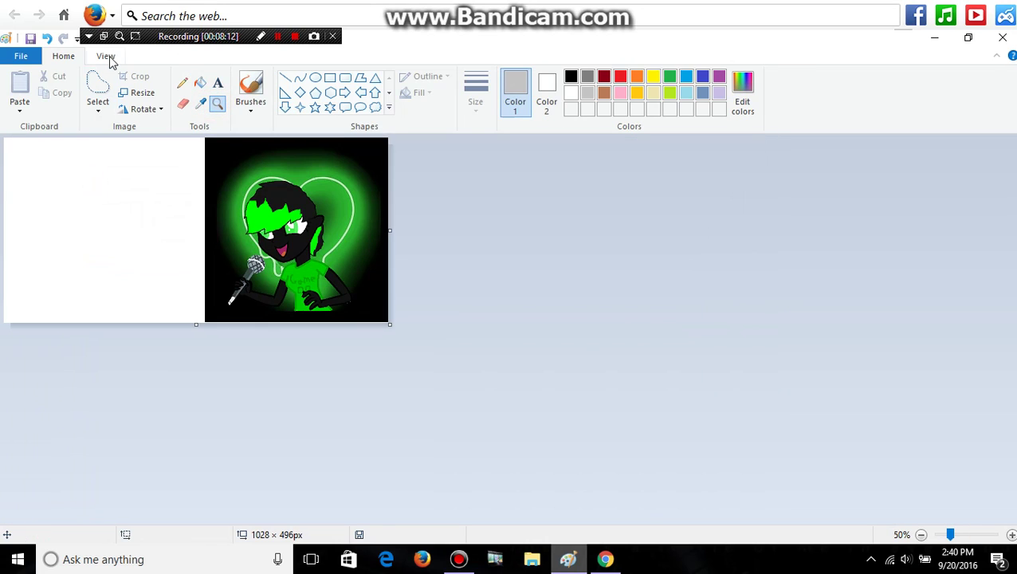
{"action": "left_click", "coordinate": [97, 102]}
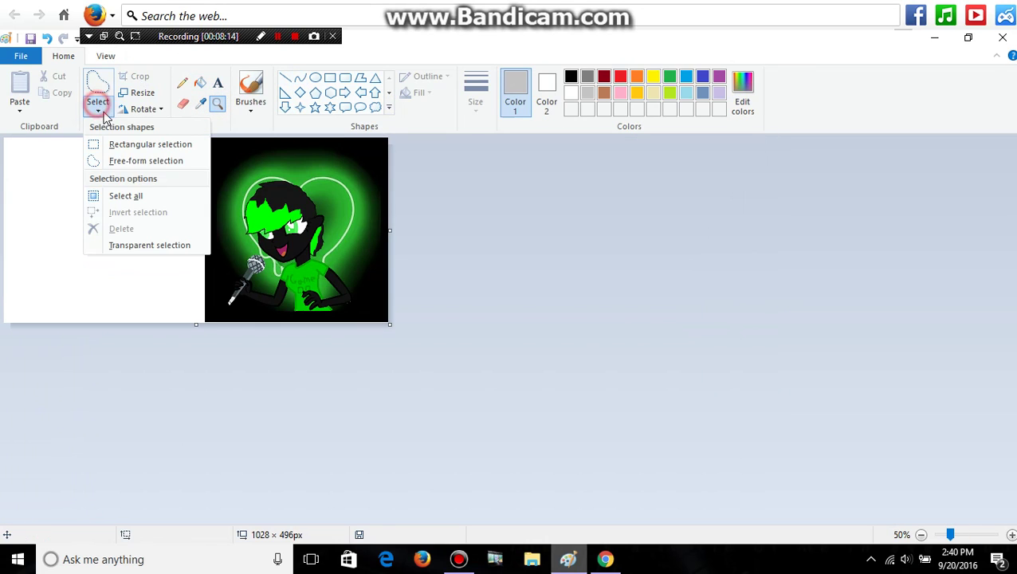
{"action": "left_click", "coordinate": [127, 145]}
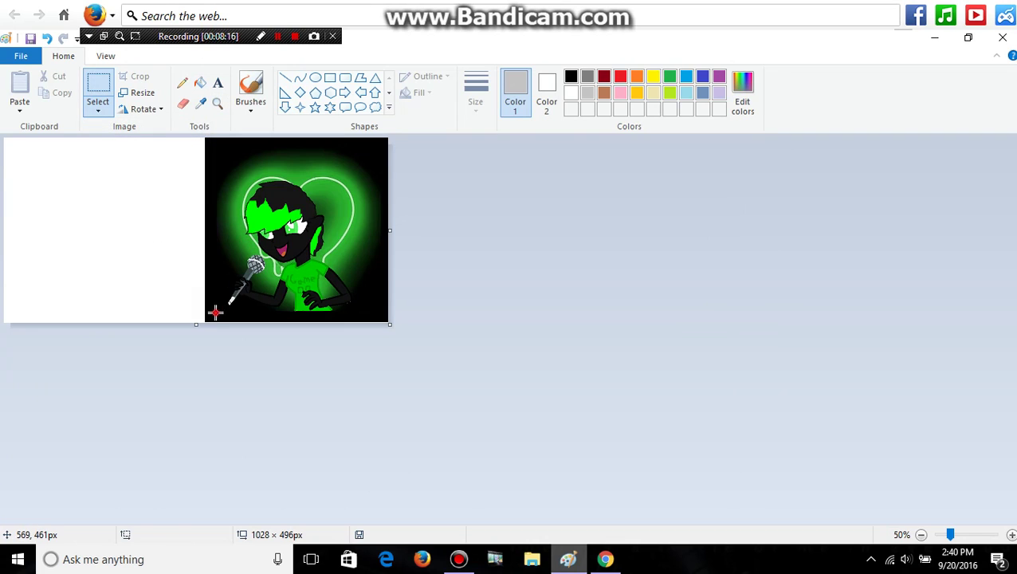
{"action": "left_click_drag", "start_coordinate": [215, 312], "coordinate": [356, 168]}
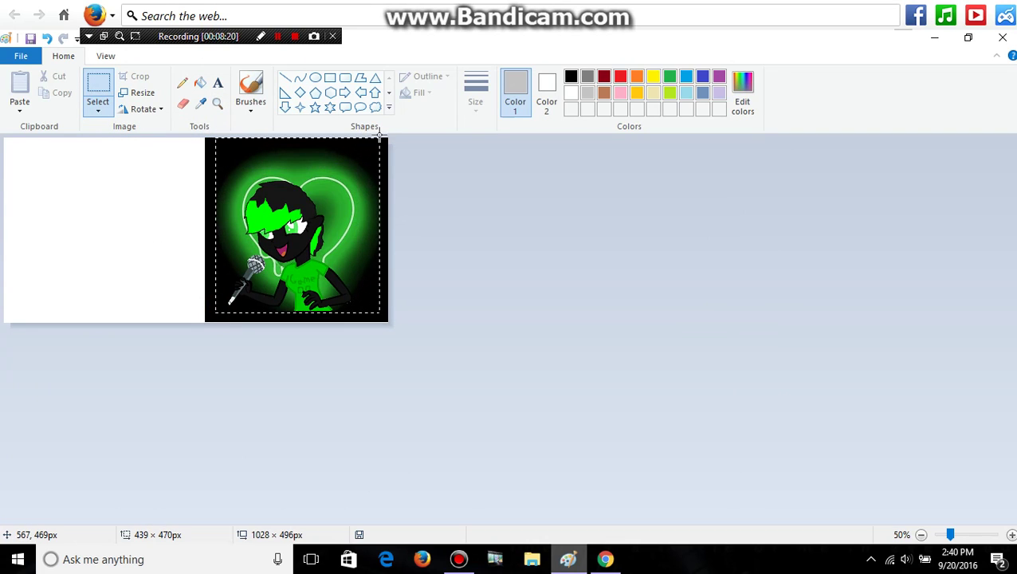
{"action": "left_click_drag", "start_coordinate": [379, 135], "coordinate": [379, 135]}
{"action": "left_click", "coordinate": [140, 76]}
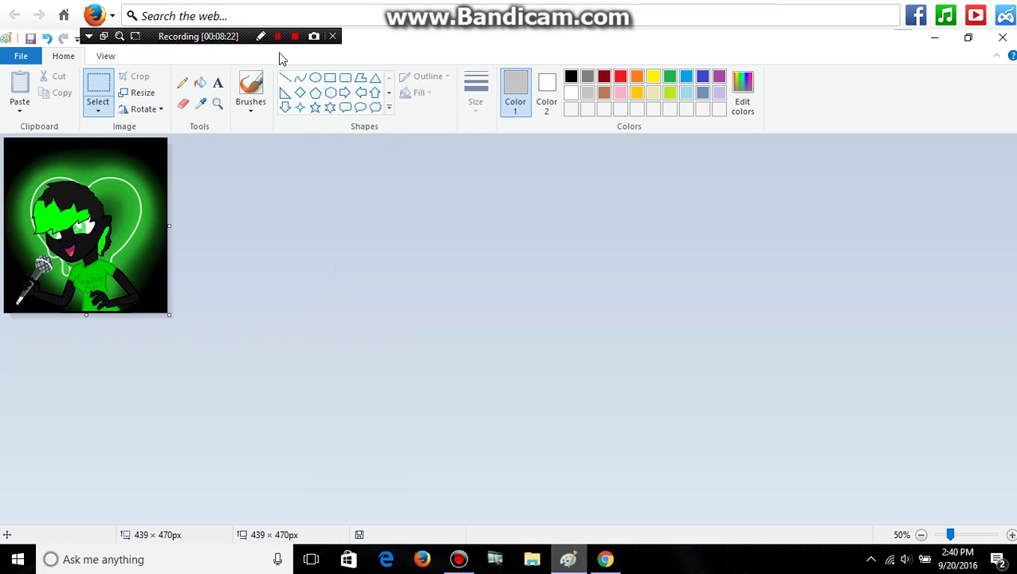
{"action": "left_click", "coordinate": [105, 56]}
{"action": "left_click", "coordinate": [192, 106]}
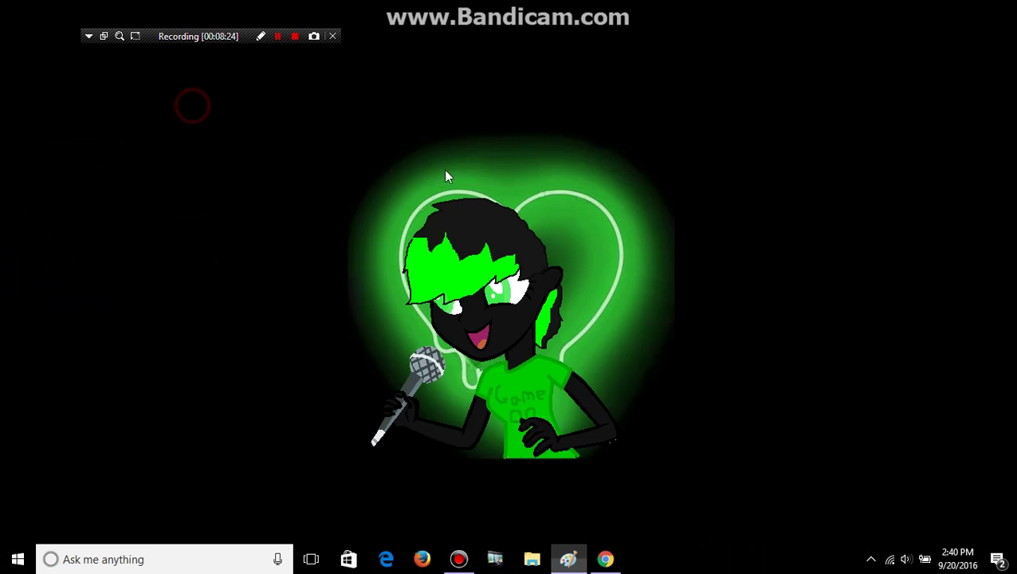